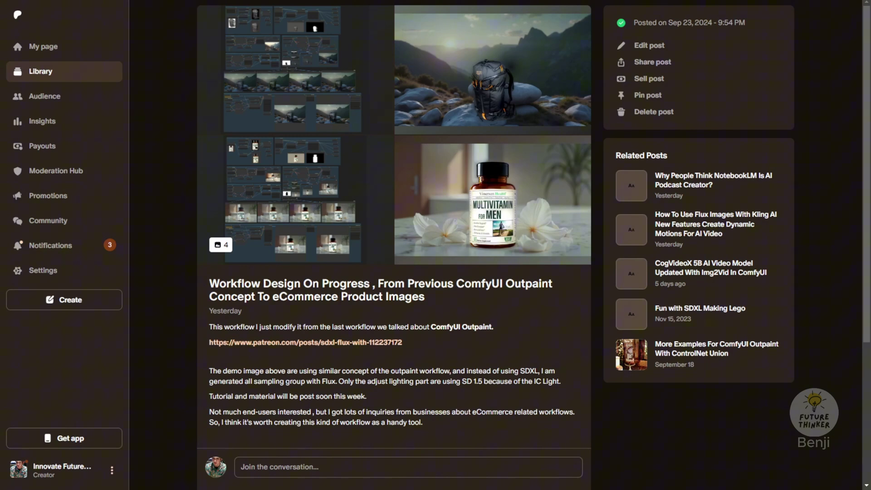
Browse the multivitamin and backpack mountain example images in the post's full-screen gallery.
click(453, 200)
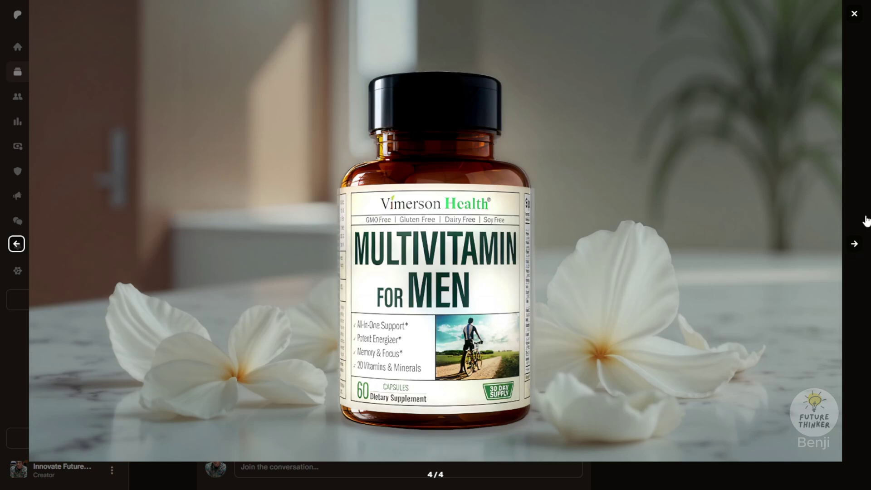
click(856, 247)
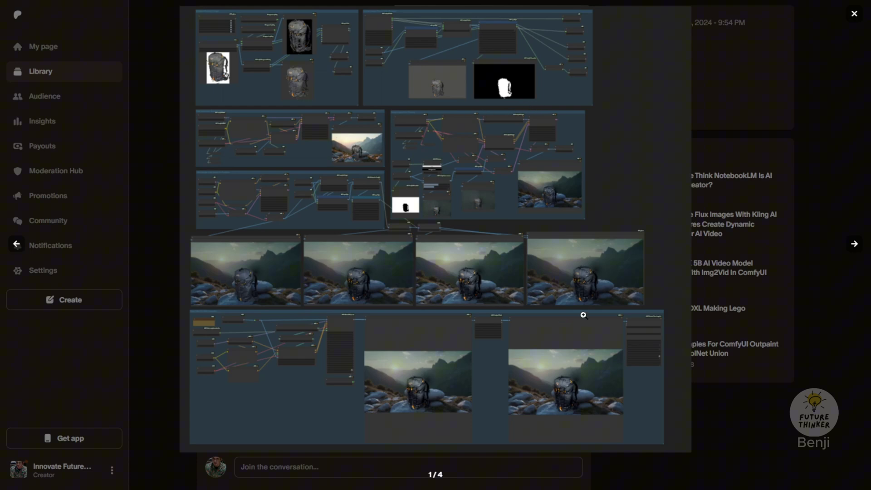
click(732, 102)
click(459, 81)
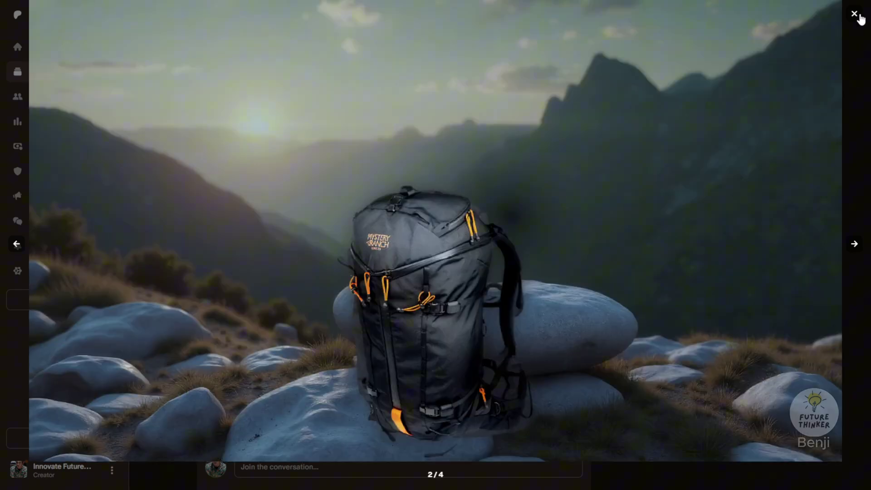
click(855, 14)
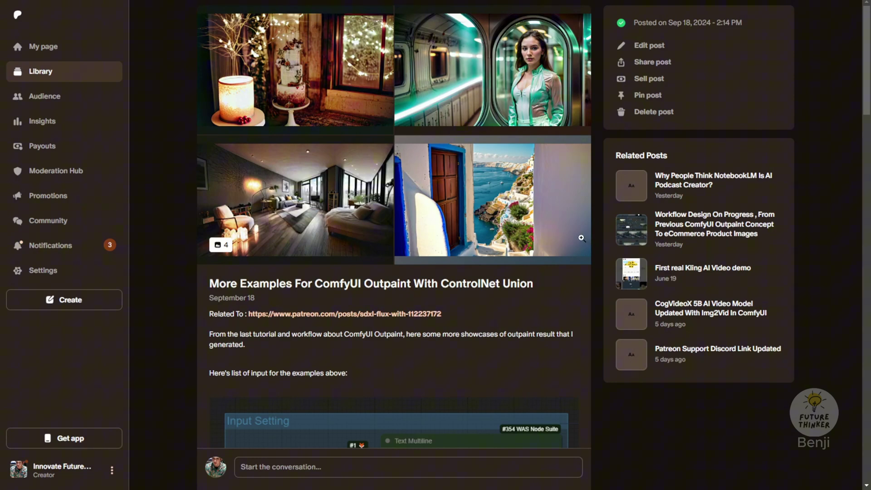
View the cake outpaint example full-screen, step to the next image, and exit the viewer.
click(321, 90)
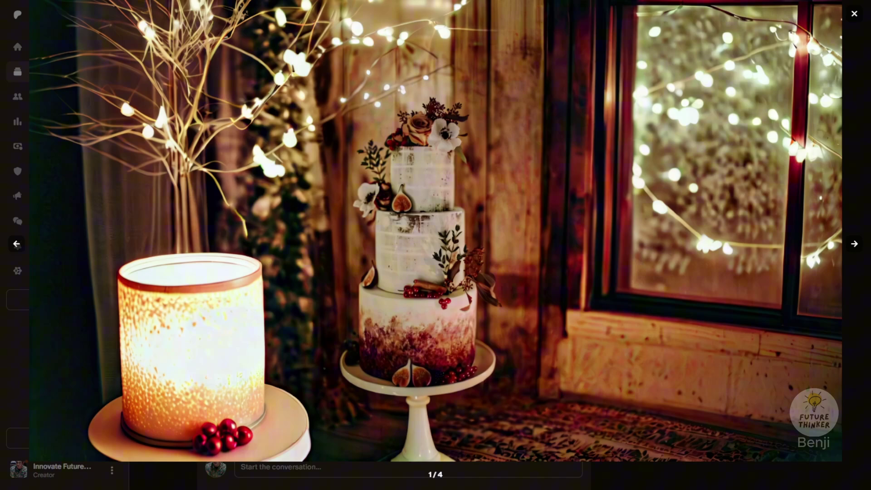
click(16, 244)
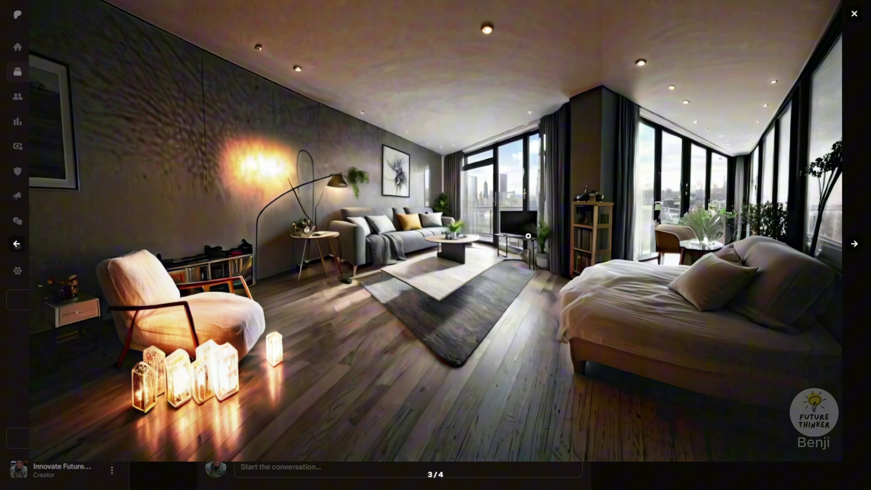
key(Escape)
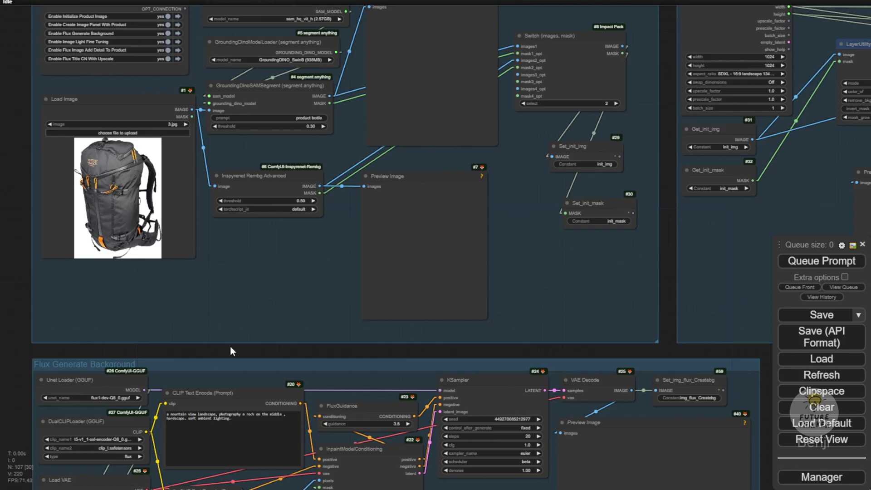
Preview each Mystery Ranch Scree 33 backpack view from the Amazon product thumbnails.
drag(230, 347, 222, 418)
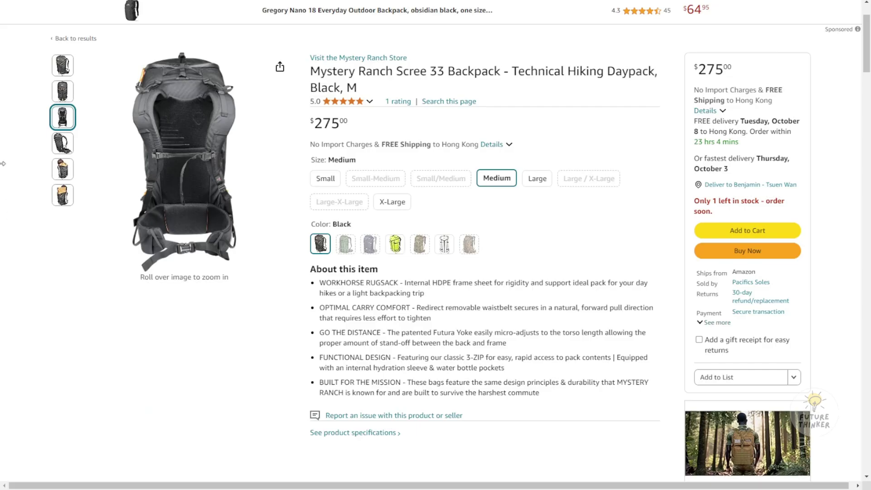
mouse_move(63, 143)
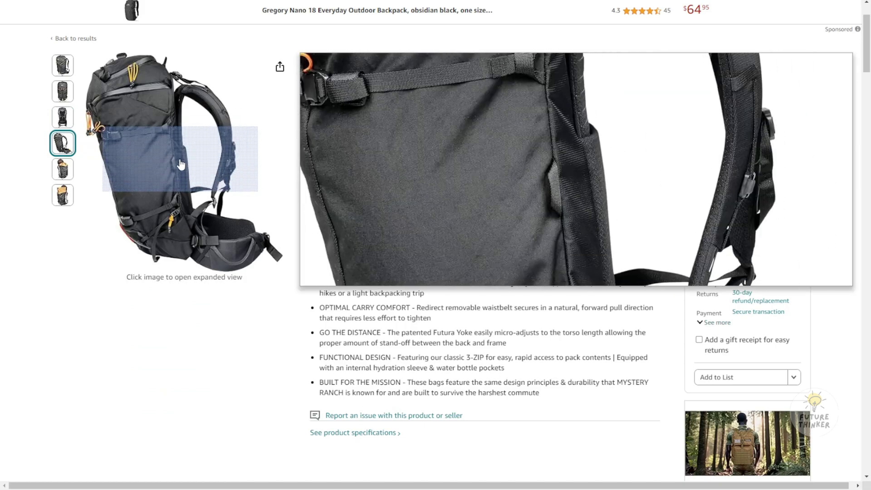
mouse_move(62, 169)
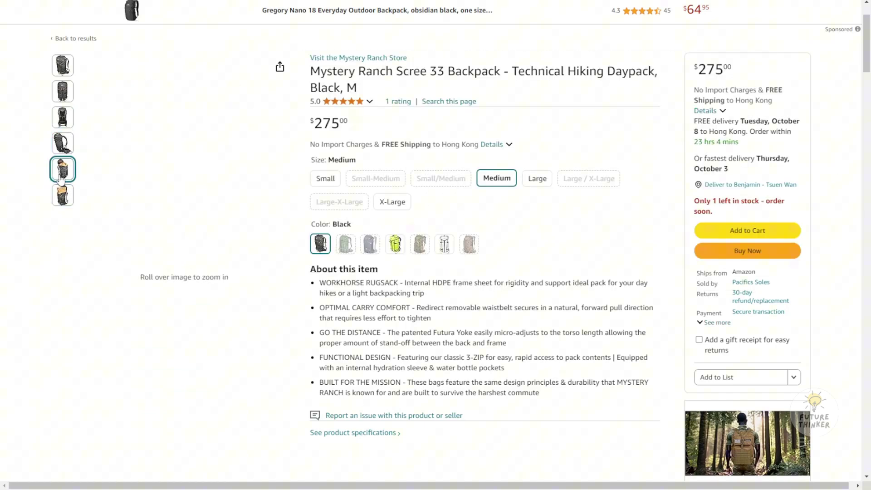
mouse_move(64, 68)
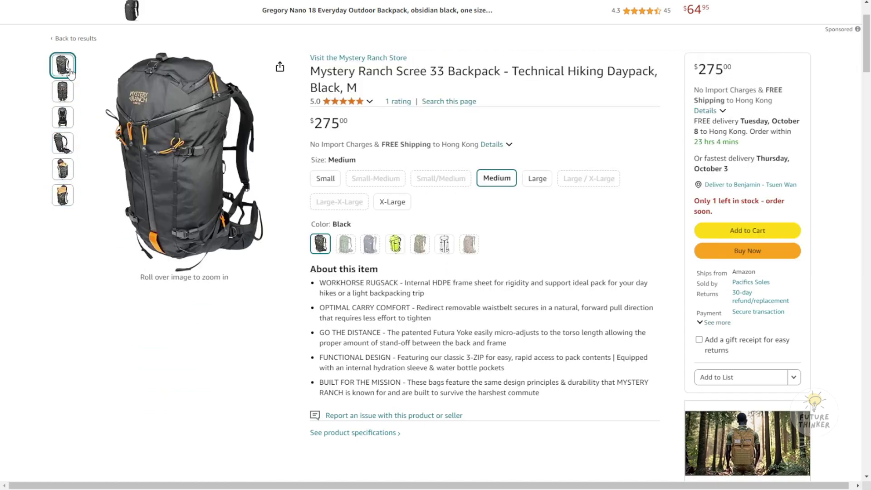
mouse_move(66, 93)
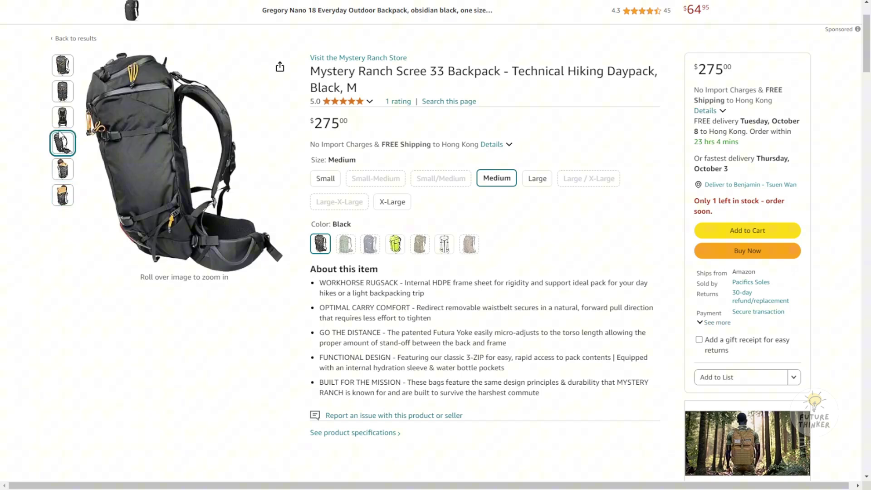
mouse_move(64, 197)
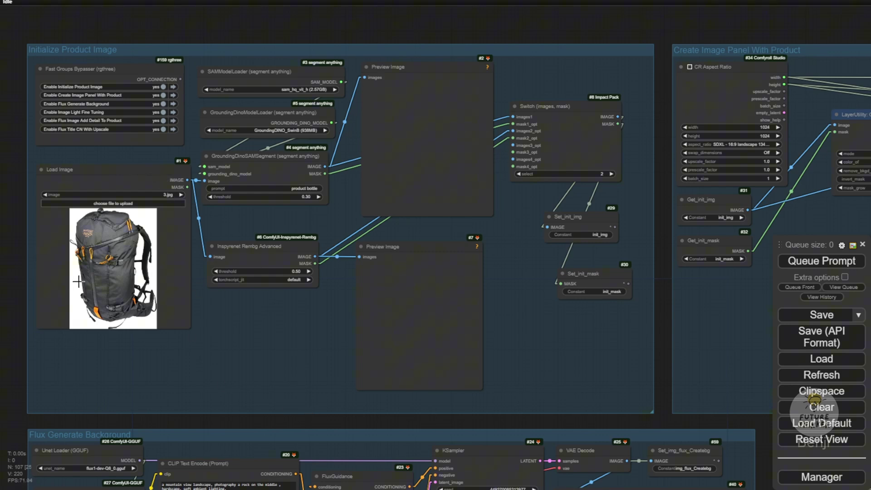
Align the Inspyrenet Rembg Advanced node and Preview Image #7 with their inputs.
scroll(108, 299, up, 4)
scroll(244, 331, down, 2)
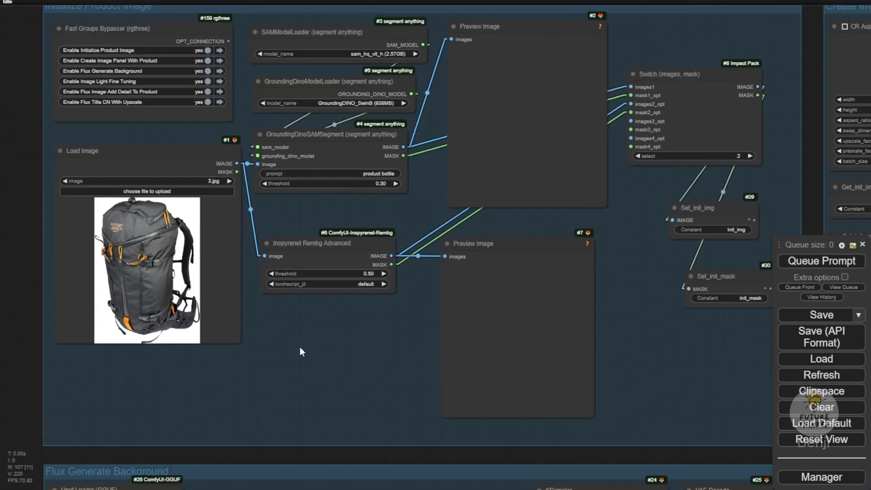
scroll(228, 325, down, 2)
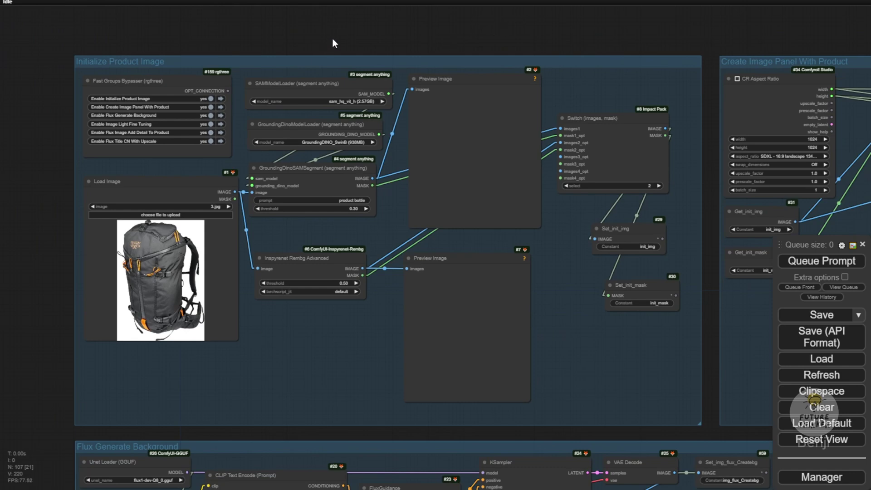
scroll(401, 249, up, 3)
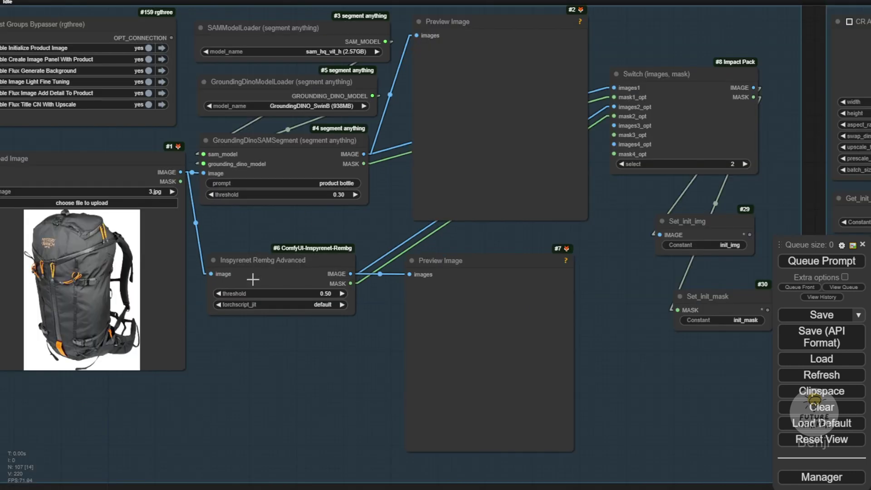
drag(286, 273, 305, 305)
drag(453, 272, 447, 293)
drag(254, 272, 257, 206)
scroll(257, 207, up, 4)
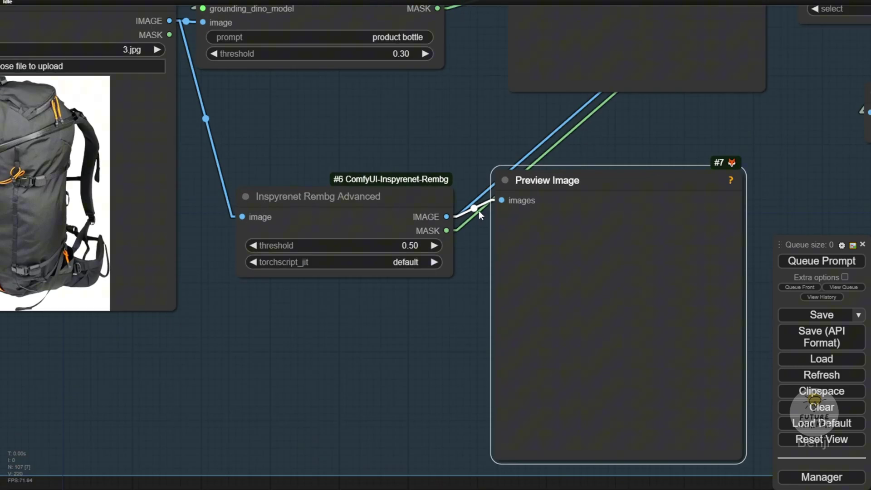
drag(385, 196, 394, 170)
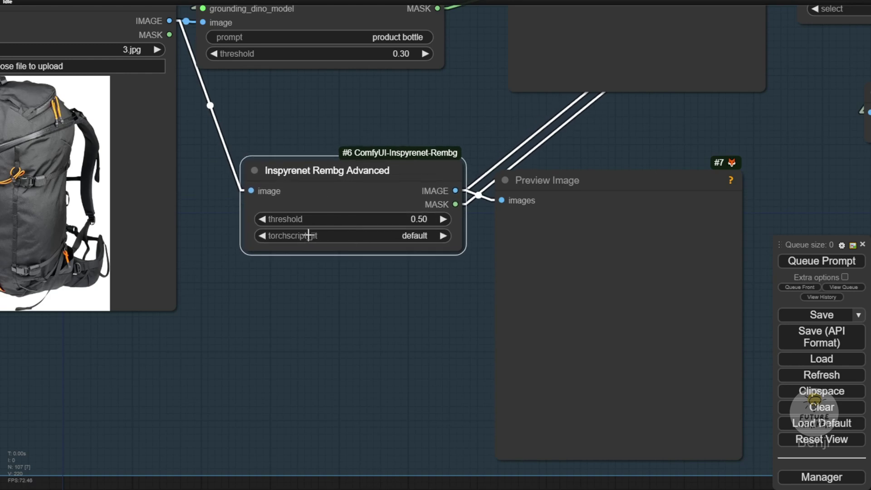
drag(555, 182, 558, 171)
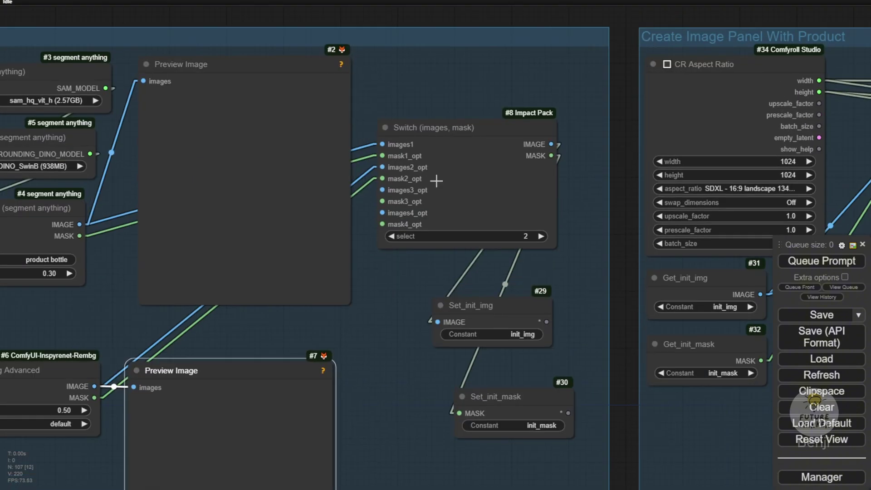
Raise the Switch (images, mask) node slightly and re-nudge the Inspyrenet Rembg Advanced node.
click(476, 124)
scroll(442, 152, up, 3)
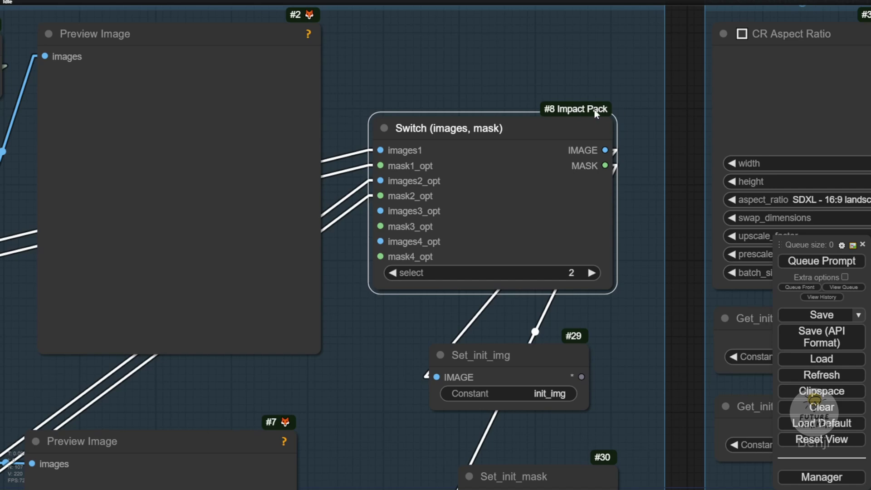
drag(555, 121, 561, 108)
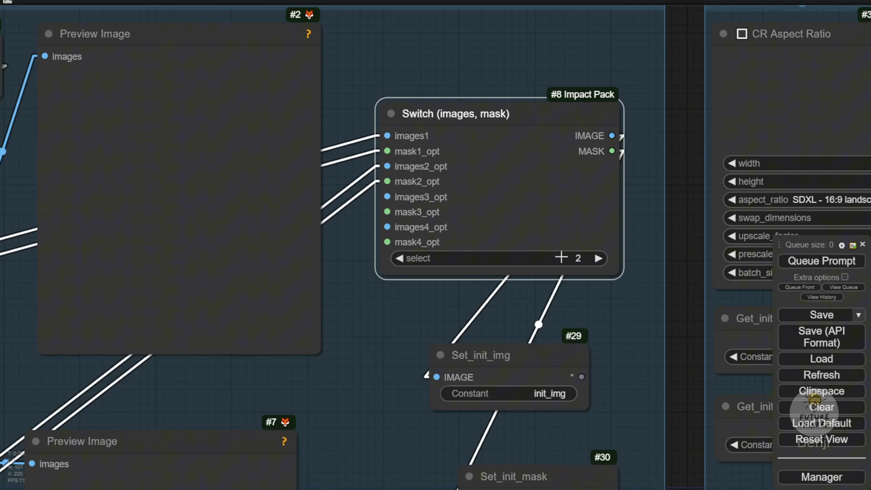
scroll(535, 297, up, 4)
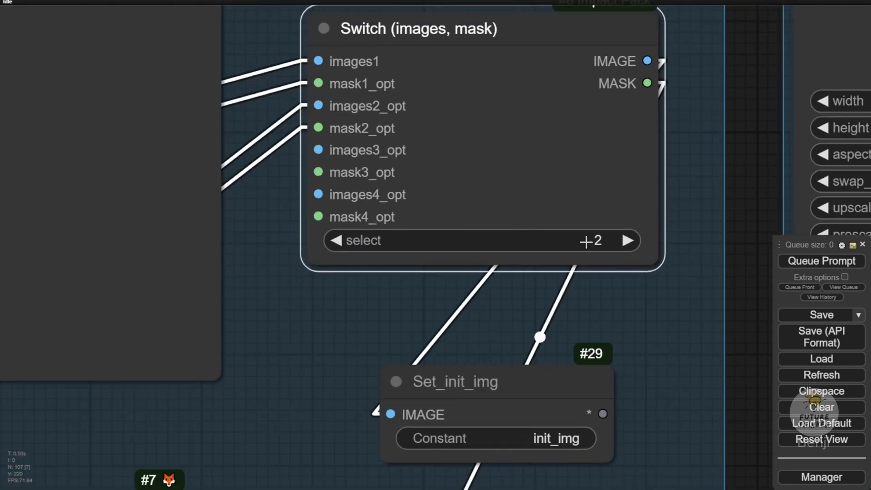
scroll(545, 261, down, 4)
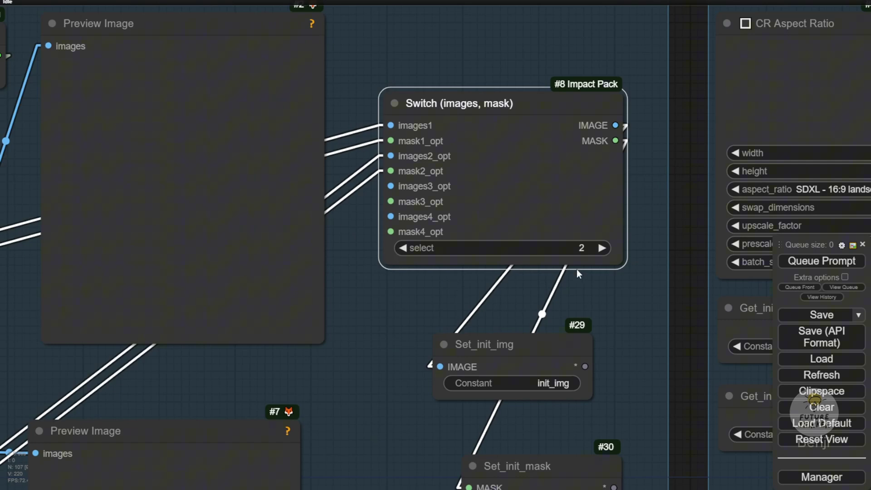
scroll(390, 358, down, 3)
drag(384, 363, 540, 202)
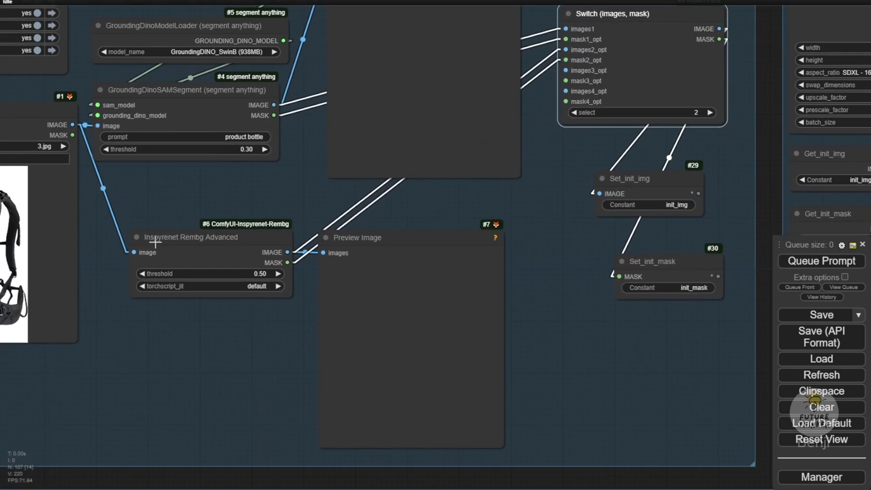
drag(202, 239, 210, 251)
Change the Switch (images, mask) select value from 2 to 1.
drag(565, 197, 565, 247)
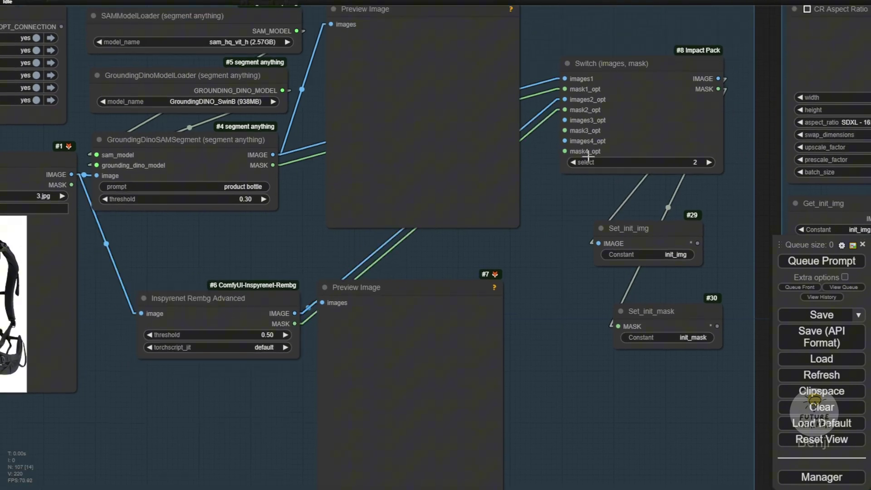
click(574, 112)
scroll(699, 179, up, 3)
scroll(701, 175, up, 4)
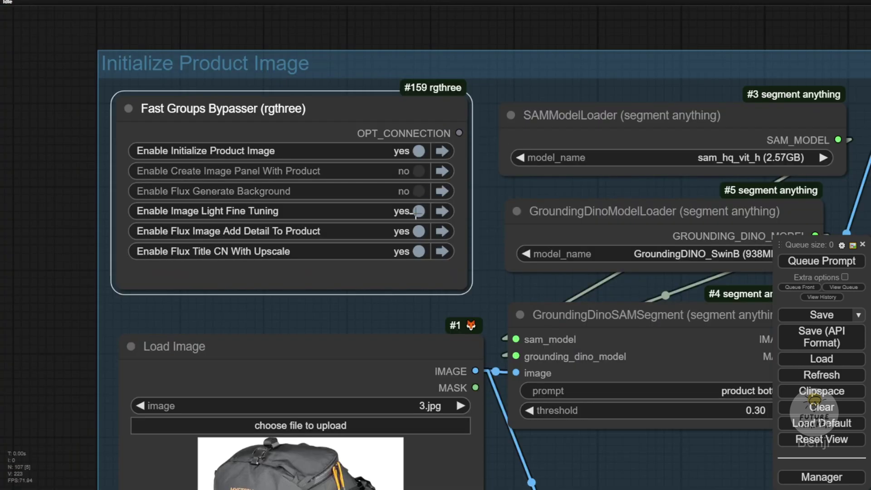
click(416, 211)
click(418, 232)
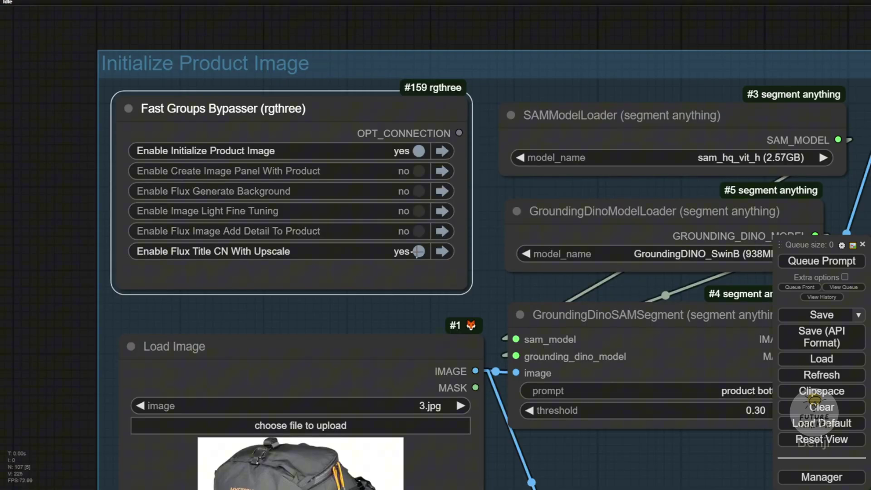
click(418, 251)
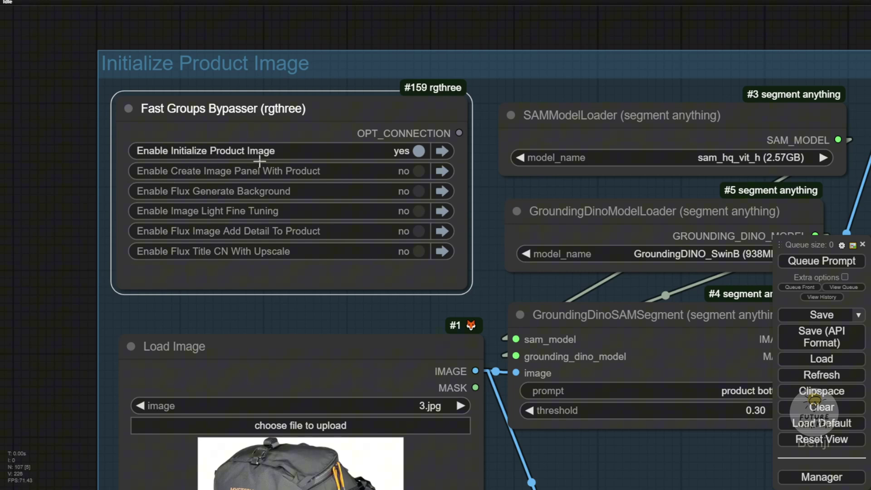
scroll(309, 164, down, 4)
scroll(555, 47, down, 3)
drag(555, 47, 320, 4)
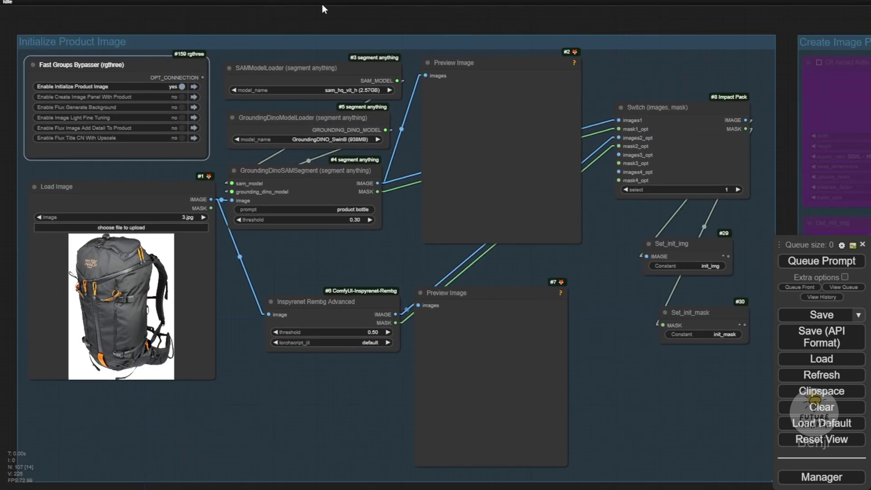
scroll(698, 124, down, 1)
key(ctrl+Return)
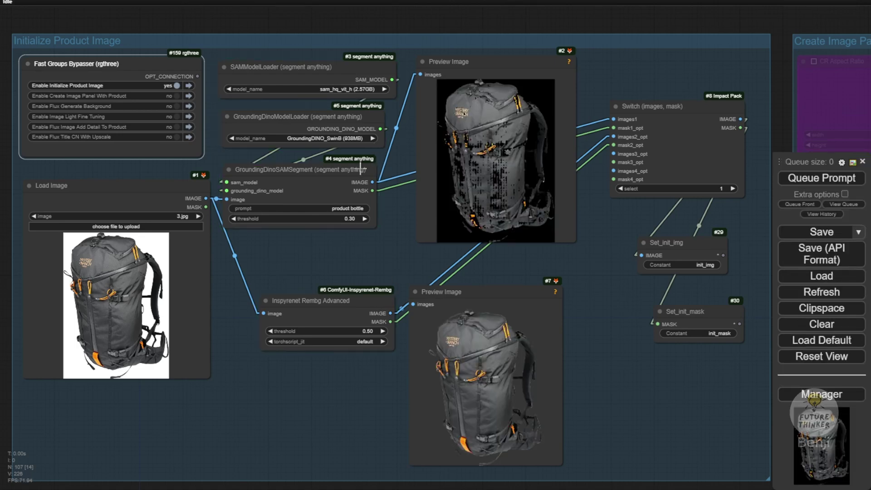
drag(512, 62, 512, 80)
mouse_move(518, 291)
mouse_down()
mouse_move(535, 293)
mouse_move(529, 281)
mouse_up()
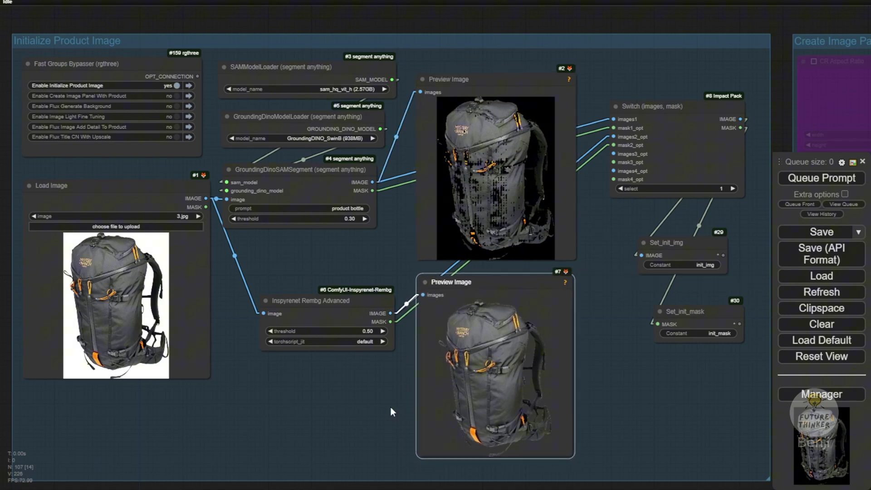
drag(597, 249, 606, 314)
scroll(84, 190, up, 3)
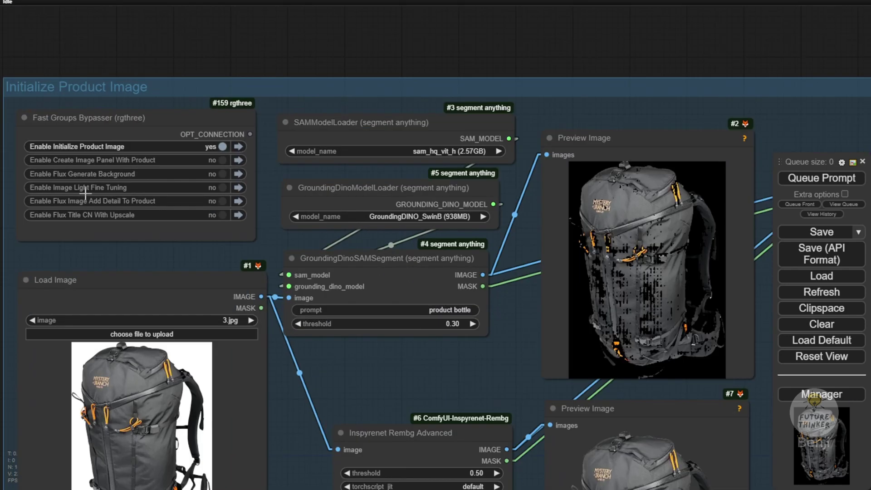
drag(115, 54, 326, 36)
scroll(294, 179, up, 3)
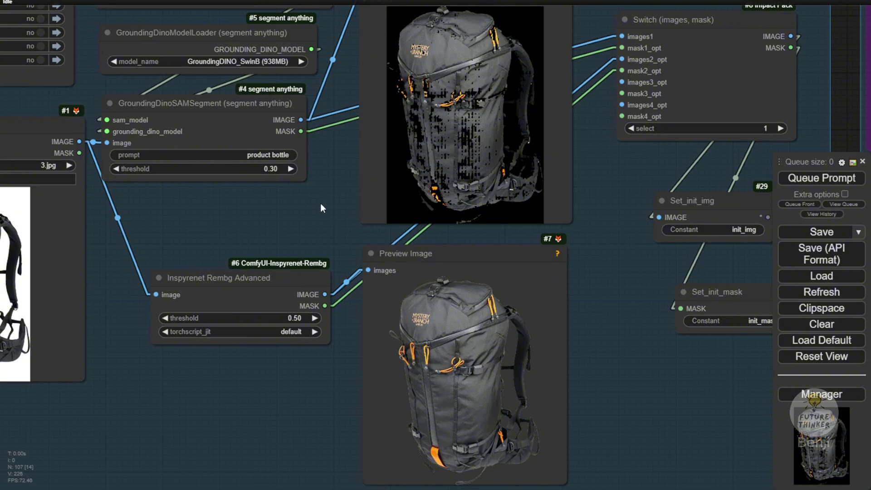
drag(321, 204, 336, 168)
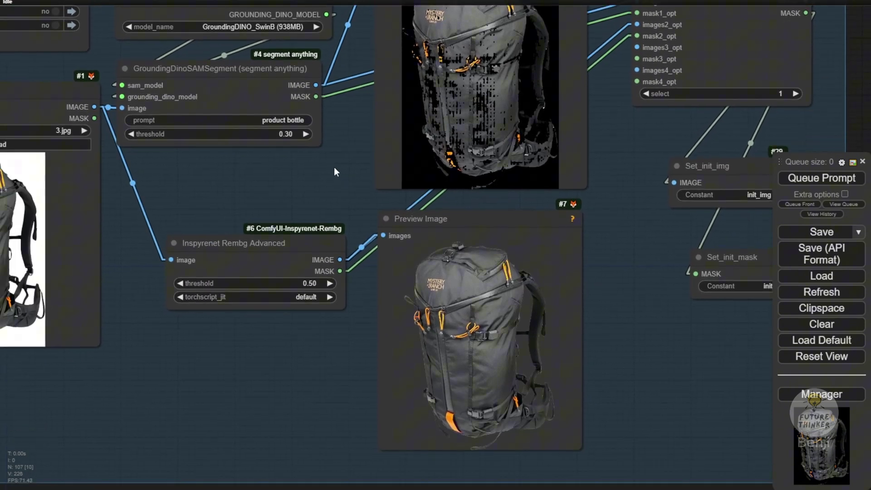
drag(454, 105, 437, 144)
drag(299, 212, 383, 283)
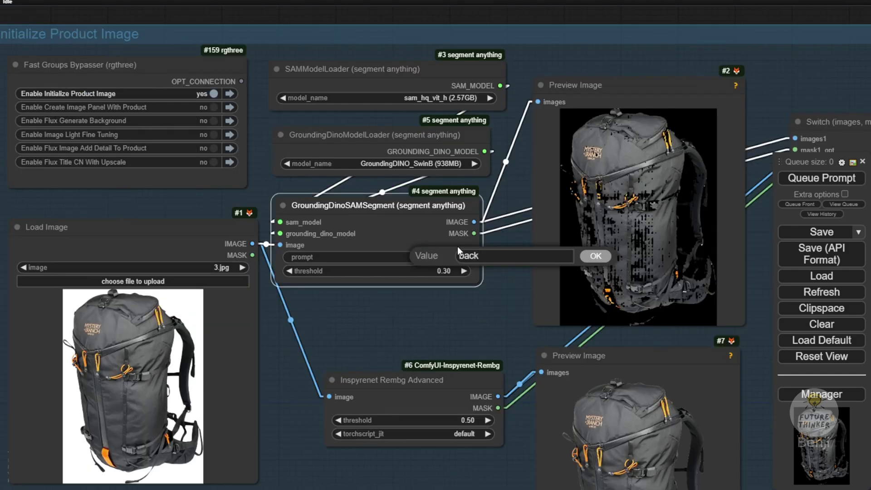
Set the GroundingDinoSAMSegment prompt to 'backpack' and queue the workflow.
text(pack)
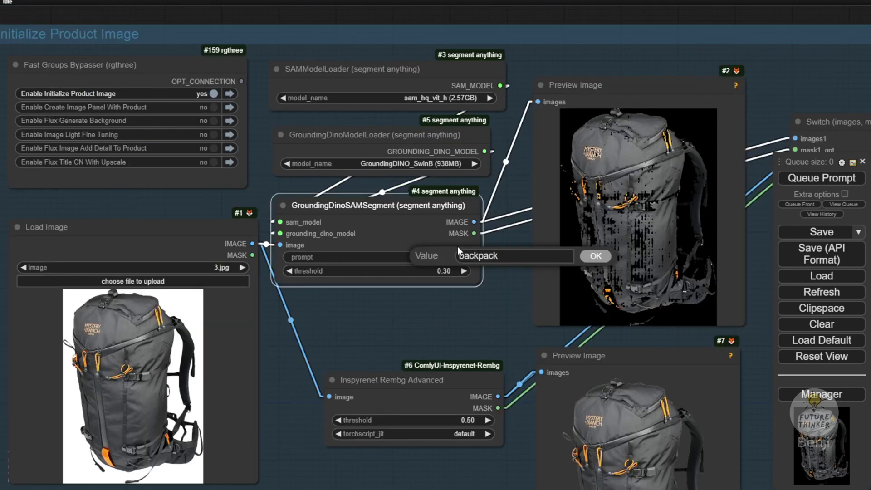
key(Return)
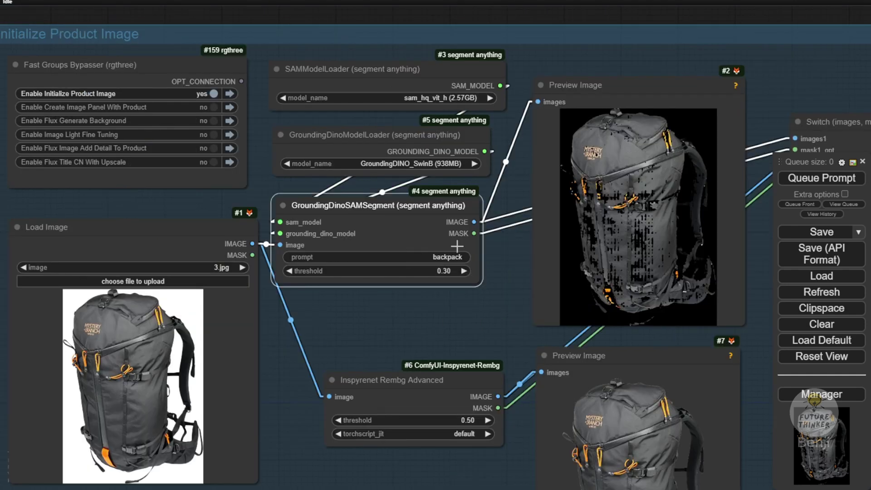
click(801, 178)
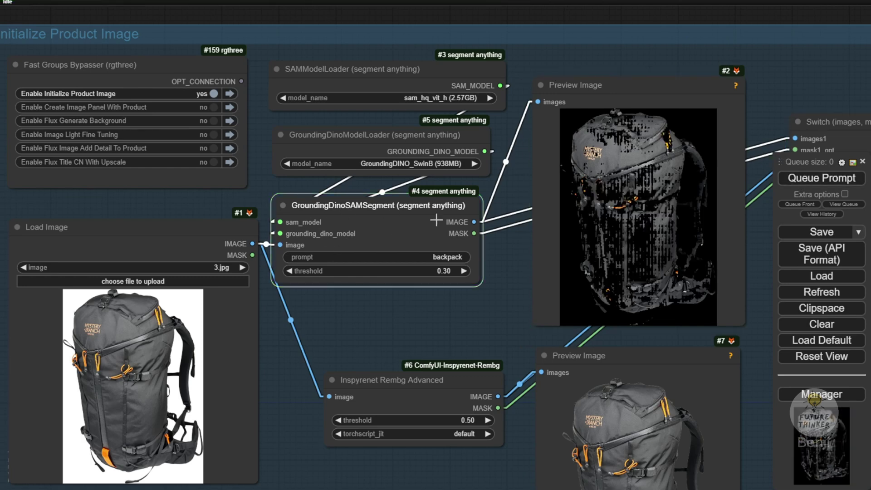
Set the segmentation threshold to 0.50 and rerun the workflow with Ctrl+Enter.
drag(455, 316, 461, 284)
click(400, 255)
text(0.5)
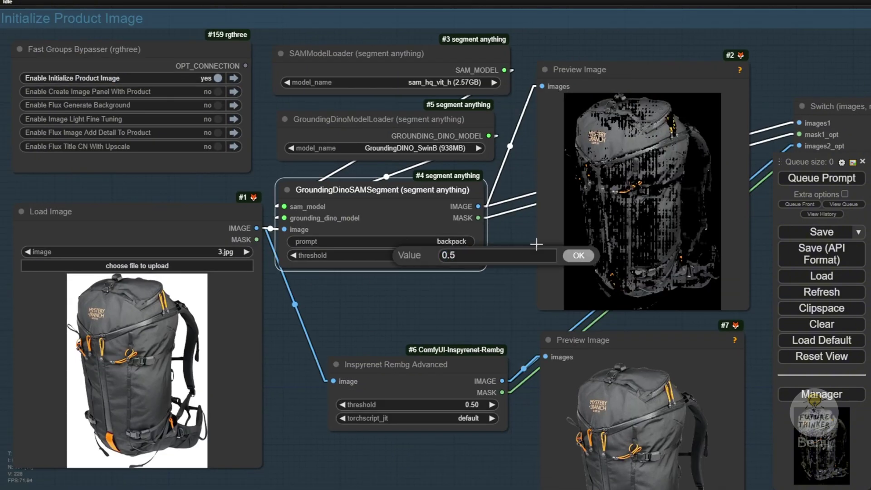
click(577, 255)
scroll(350, 276, up, 4)
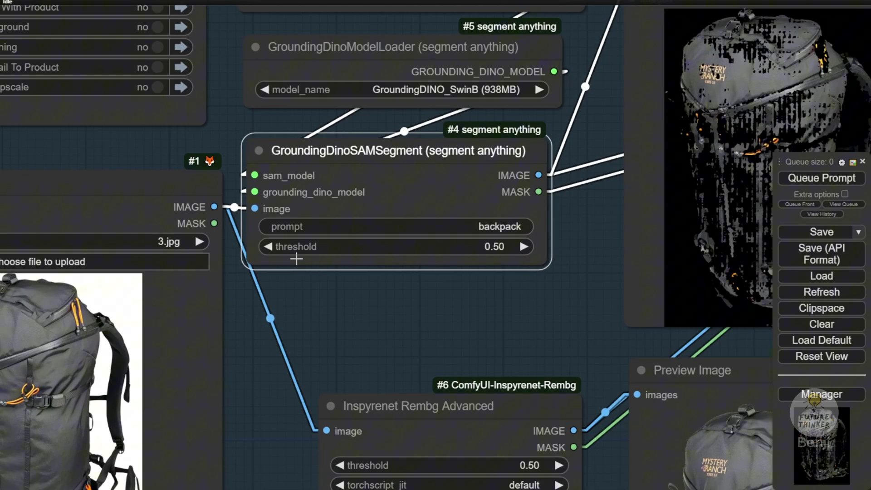
key(ctrl+Return)
Re-edit the detection prompt from 'bag' back to 'backpack'.
click(482, 229)
text(bag)
key(Return)
drag(504, 304, 260, 328)
click(255, 248)
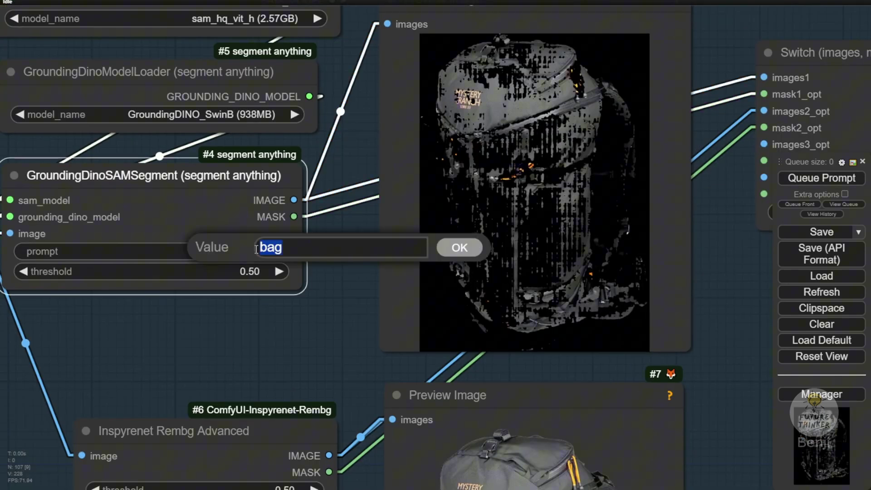
text(b)
key(BackSpace)
key(BackSpace)
text(backpack)
key(Return)
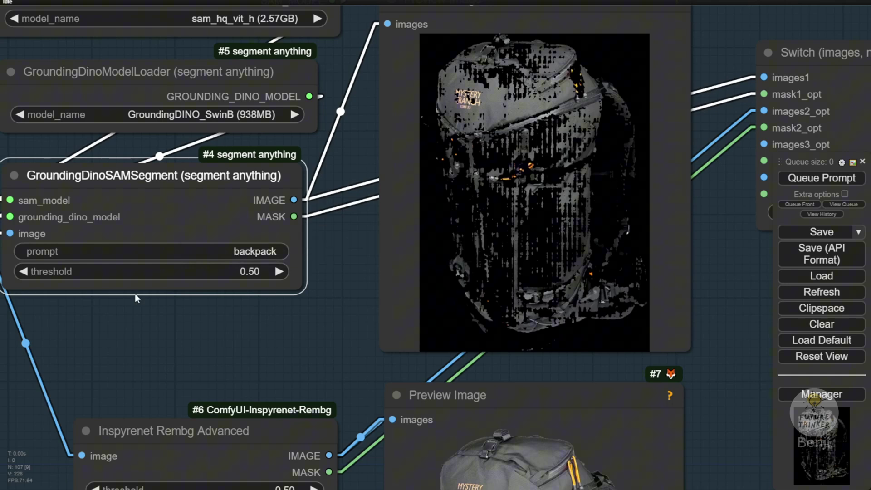
scroll(396, 274, down, 4)
drag(297, 312, 234, 241)
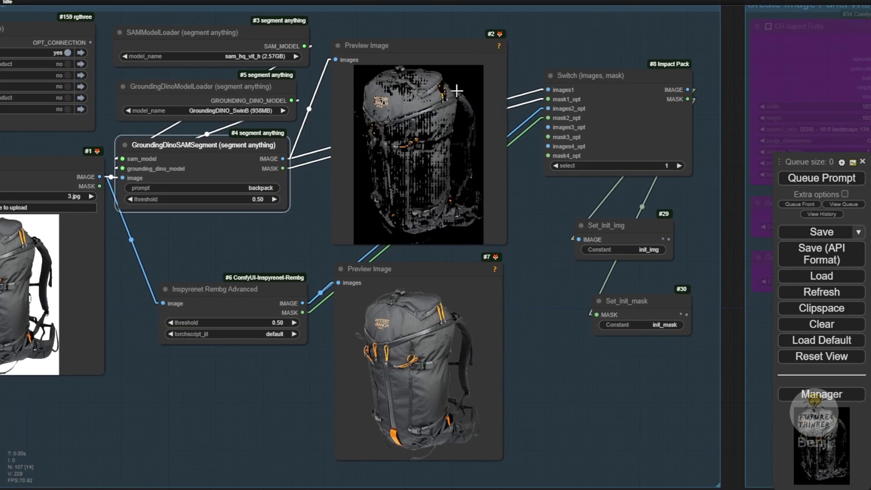
scroll(462, 142, up, 3)
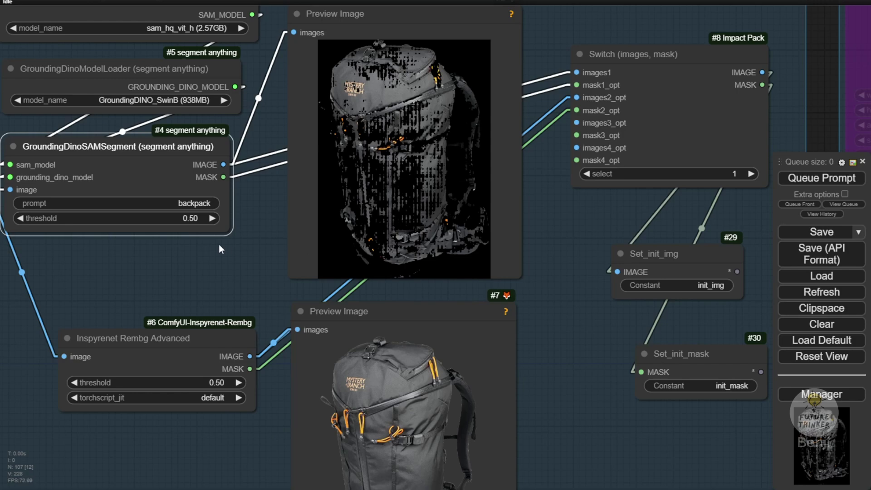
Set the Switch (images, mask) select from 1 to 2 to pass the Rembg backpack cutout.
drag(218, 245, 408, 89)
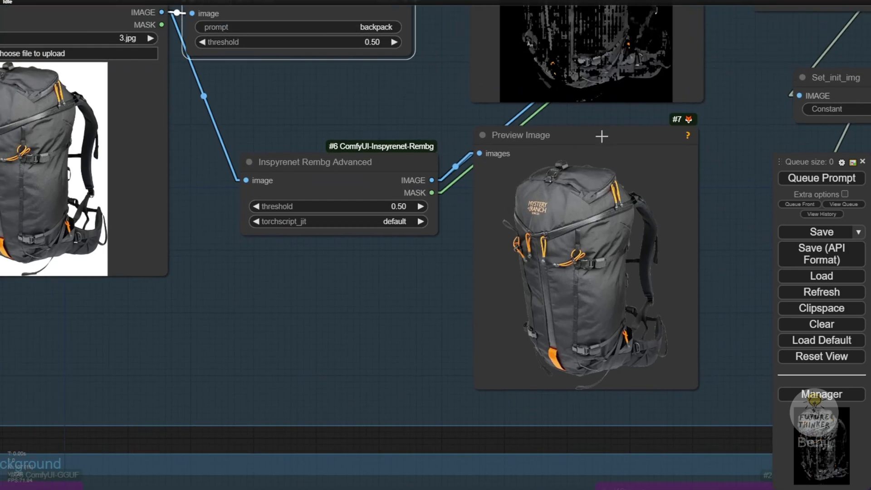
drag(602, 134, 602, 151)
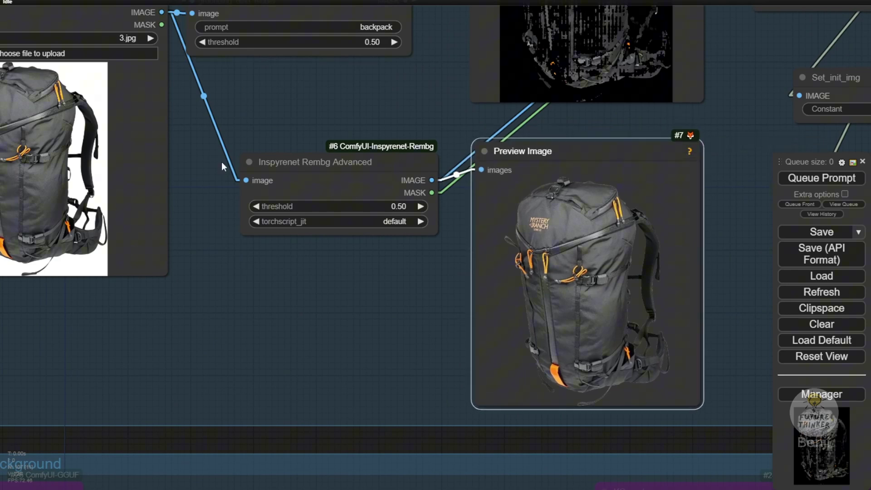
scroll(264, 185, up, 4)
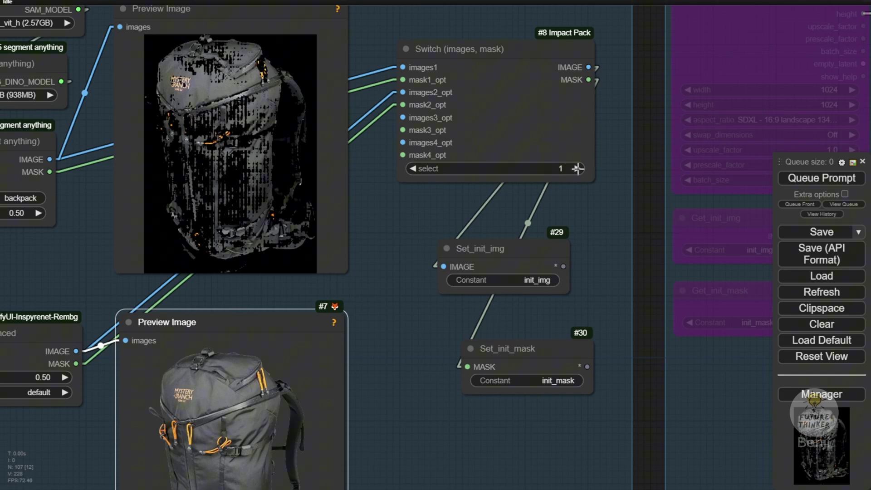
click(575, 169)
scroll(527, 174, up, 7)
drag(674, 120, 670, 260)
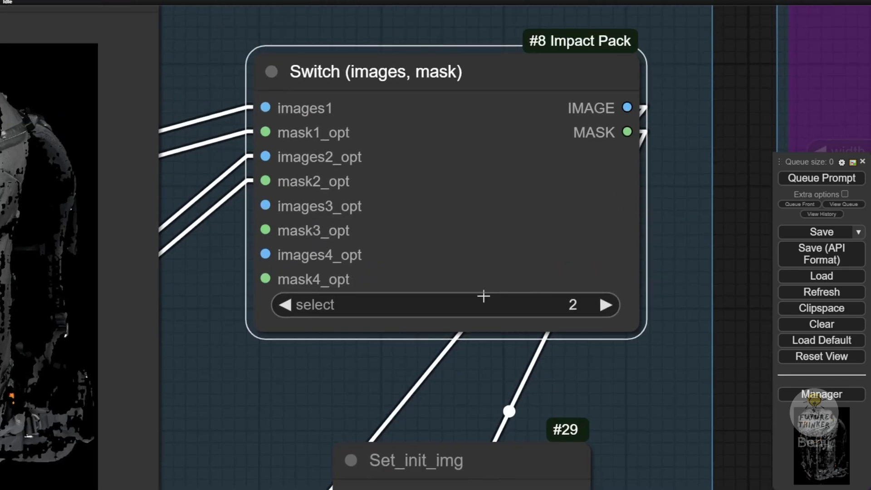
scroll(467, 301, down, 5)
drag(328, 377, 704, 63)
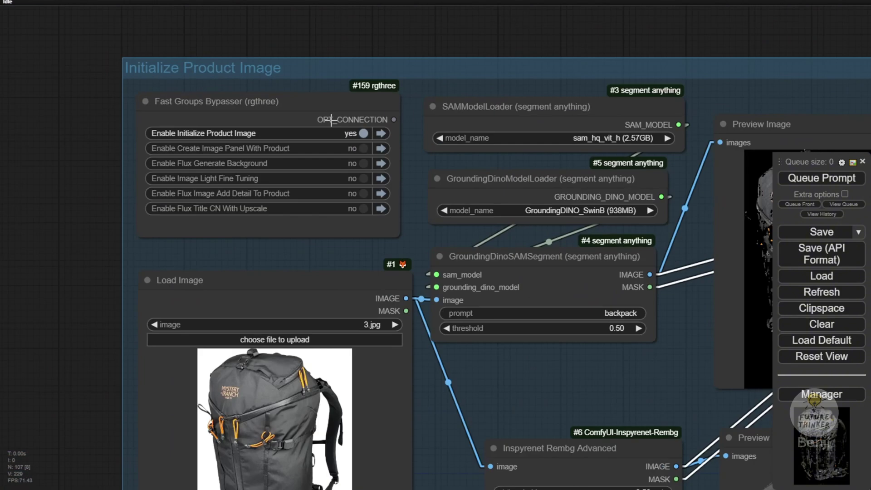
Enable the Create Image Panel With Product and Flux Generate Background groups in Fast Groups Bypasser.
scroll(368, 157, up, 2)
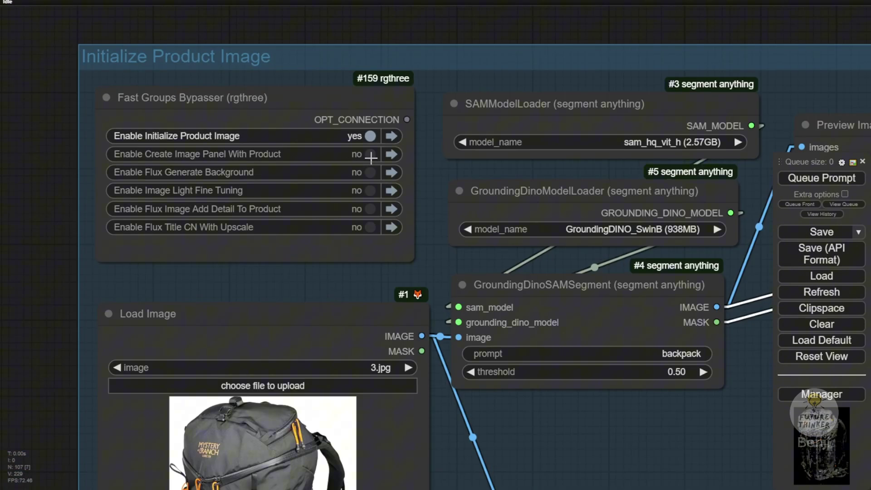
click(371, 155)
click(369, 173)
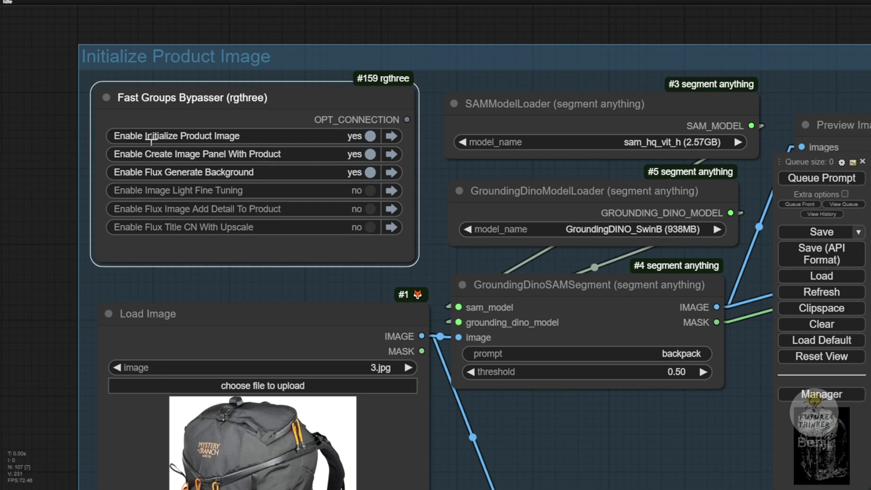
scroll(207, 174, up, 2)
scroll(208, 177, up, 3)
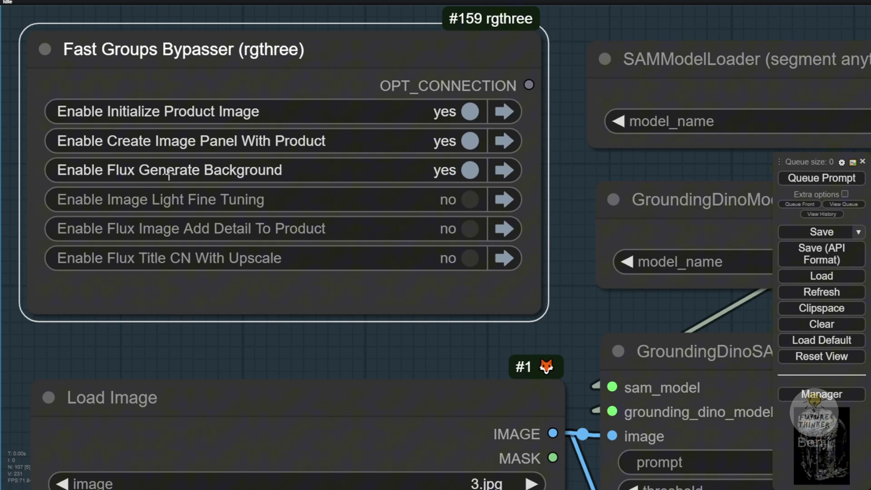
scroll(504, 218, down, 10)
Review the image panel group's backpack previews and the GetColorTone and ImageBlendAdvance nodes.
drag(504, 218, 478, 109)
scroll(481, 110, up, 5)
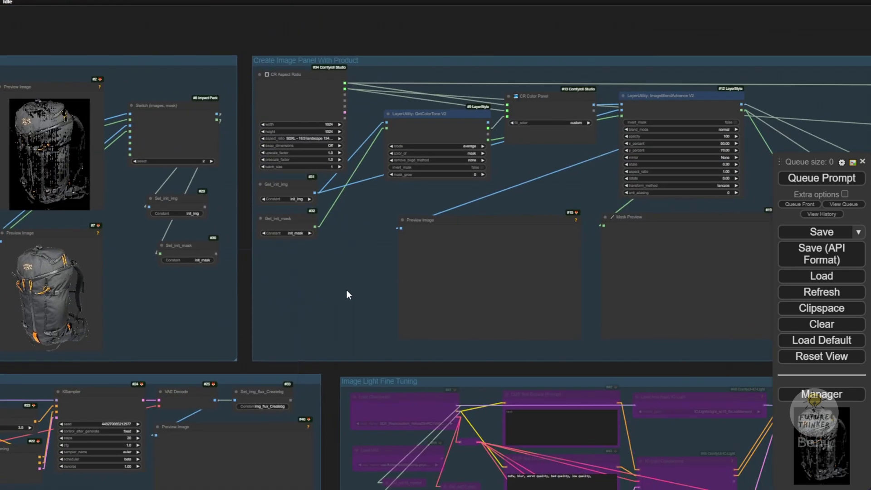
drag(347, 291, 200, 336)
scroll(167, 92, up, 4)
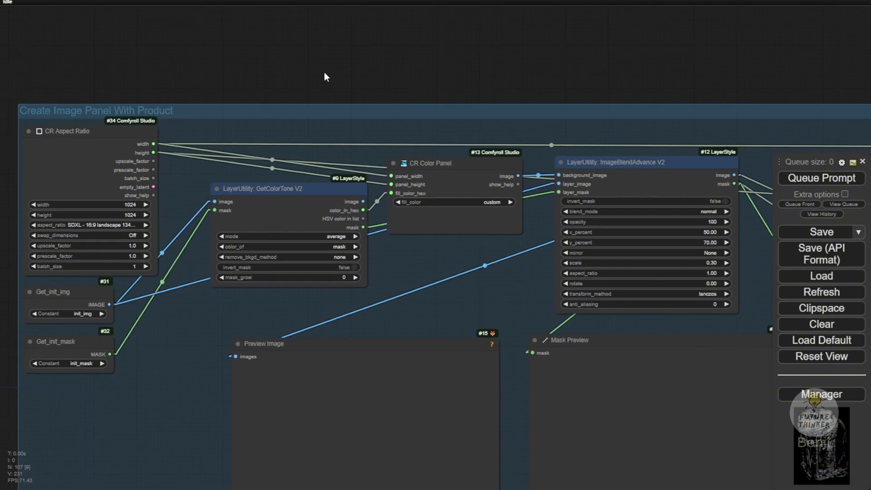
scroll(599, 281, down, 3)
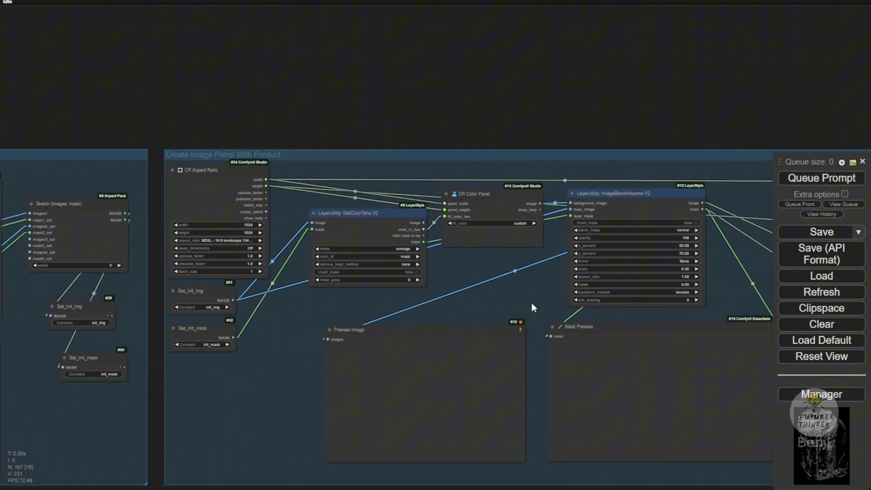
drag(533, 305, 789, 208)
scroll(331, 345, up, 4)
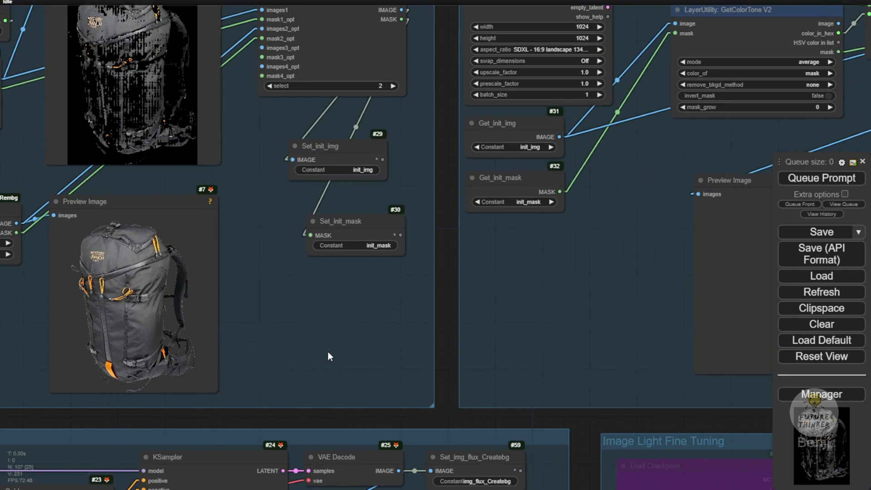
drag(327, 352, 438, 355)
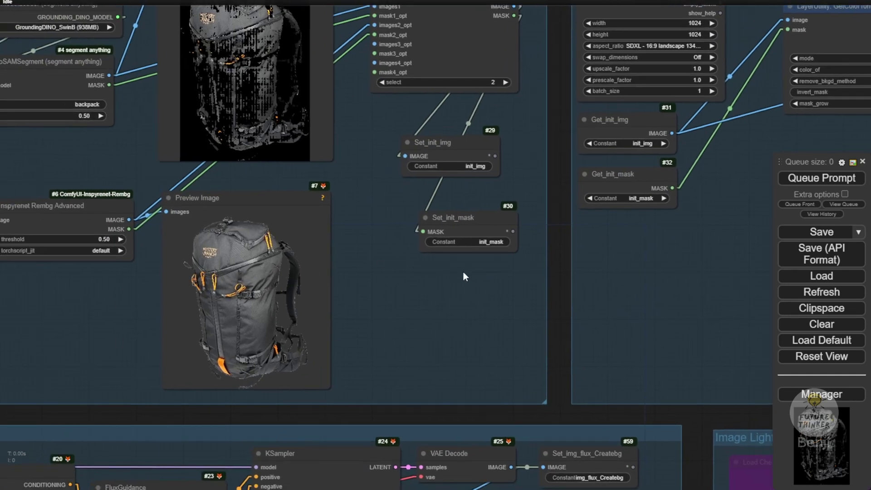
drag(542, 271, 11, 302)
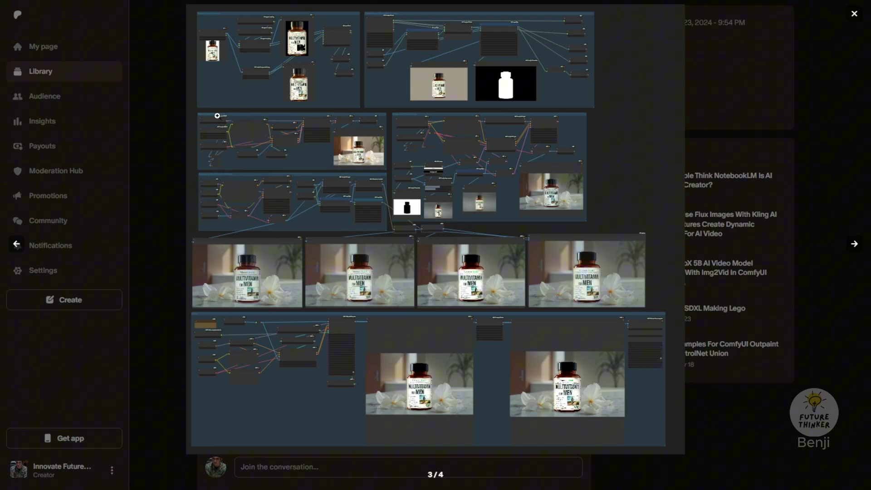
Close the workflow screenshot and view the finished backpack example full-screen.
click(155, 121)
click(520, 70)
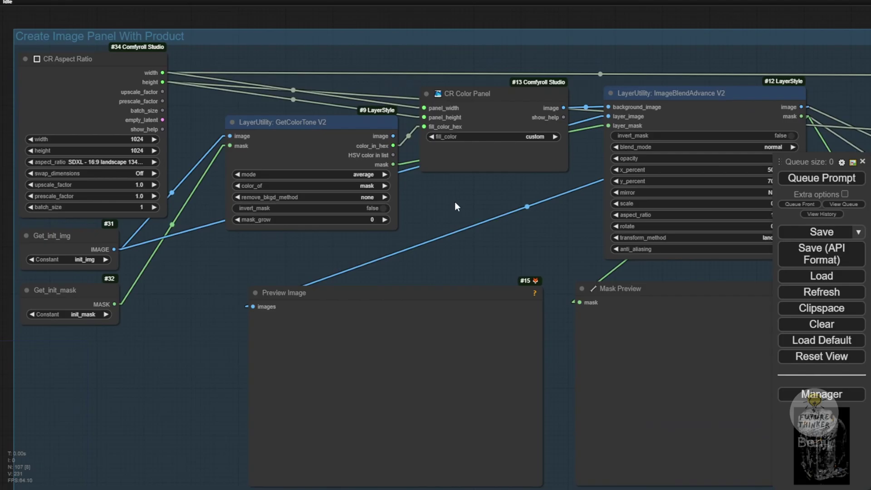
scroll(455, 201, up, 2)
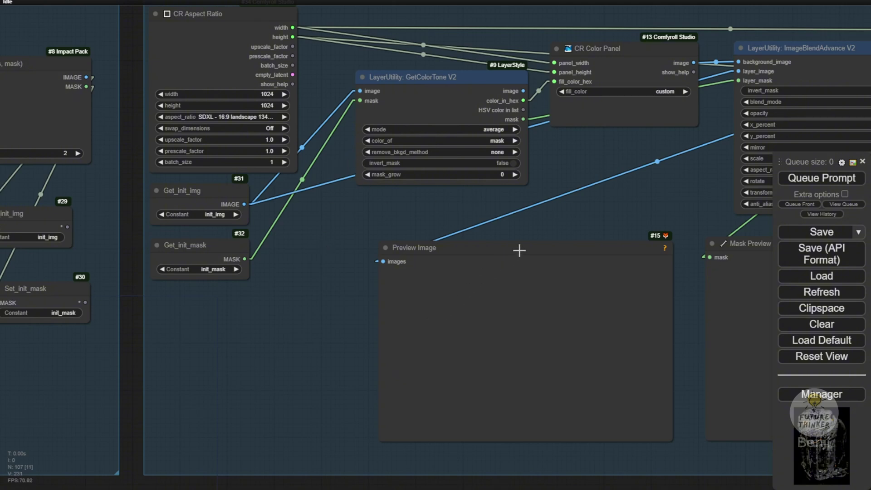
drag(548, 218, 473, 200)
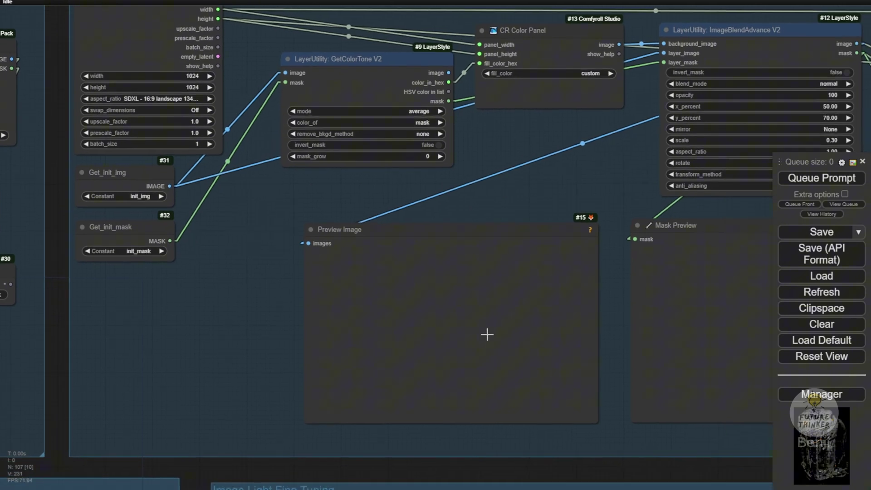
click(145, 98)
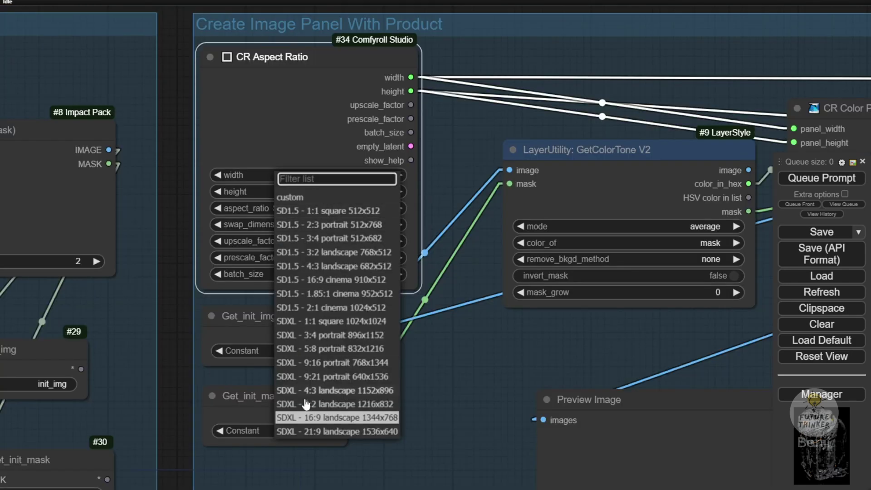
click(345, 418)
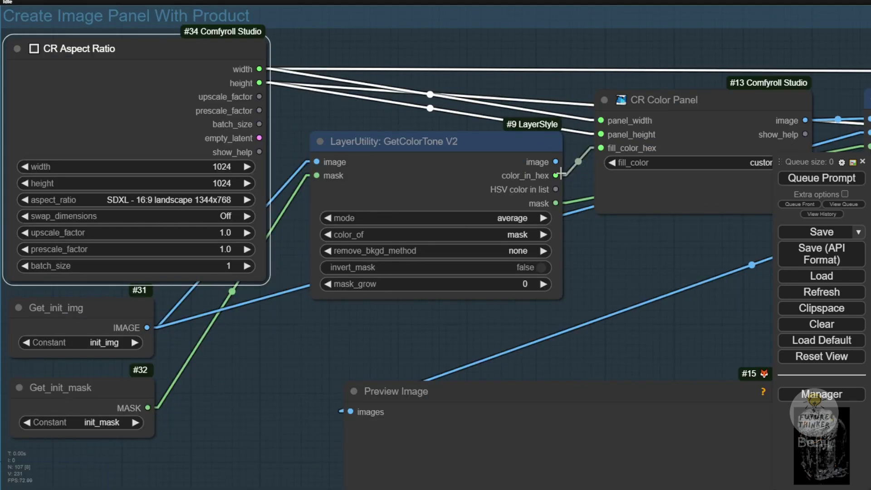
drag(617, 149, 525, 176)
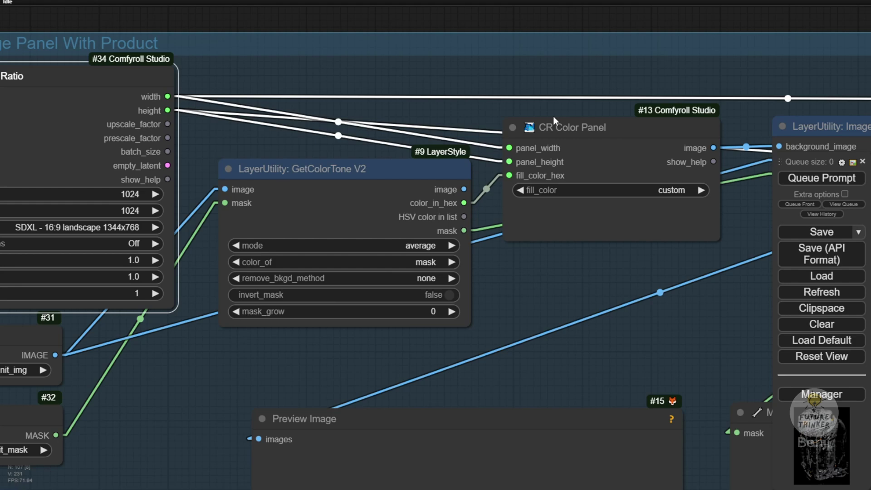
Search the Custom Nodes Manager for 'Layer' to confirm ComfyUI Layer Style is installed, then close it.
scroll(437, 153, up, 10)
click(822, 394)
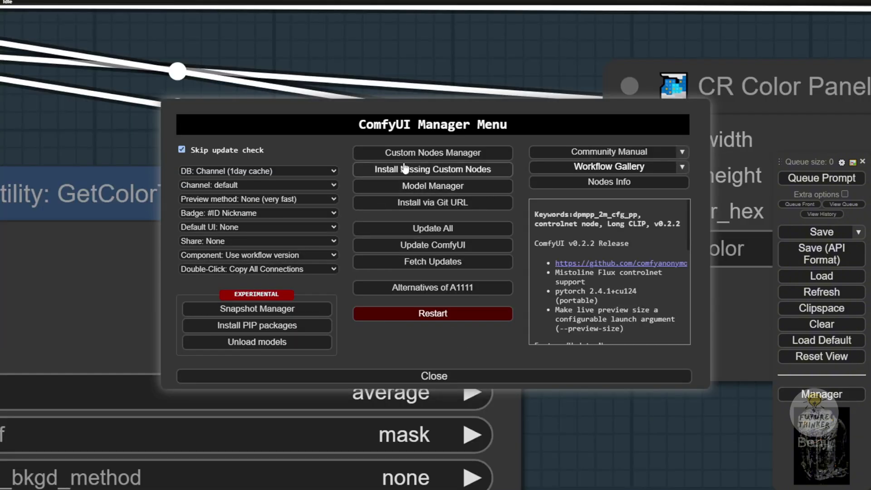
click(414, 152)
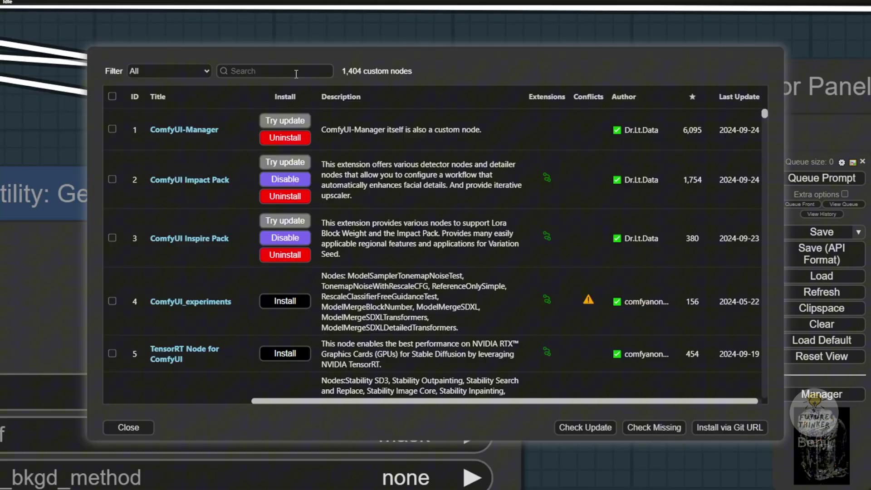
text(LayerS)
key(BackSpace)
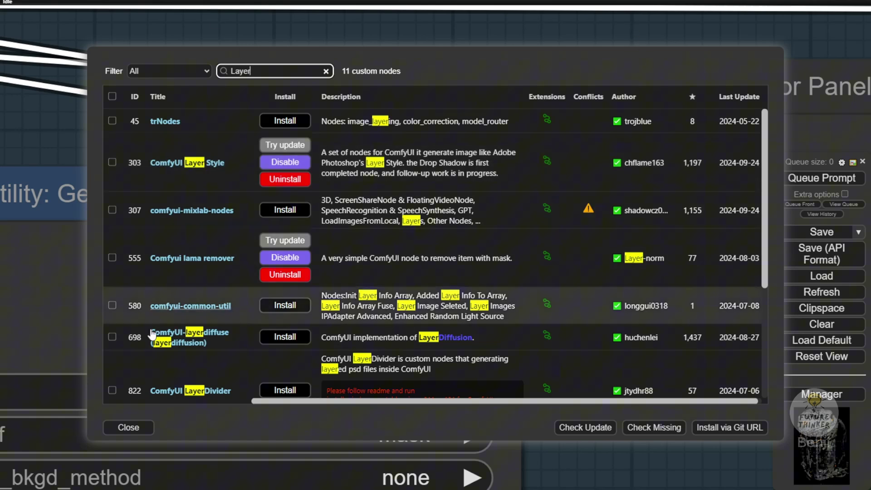
click(127, 426)
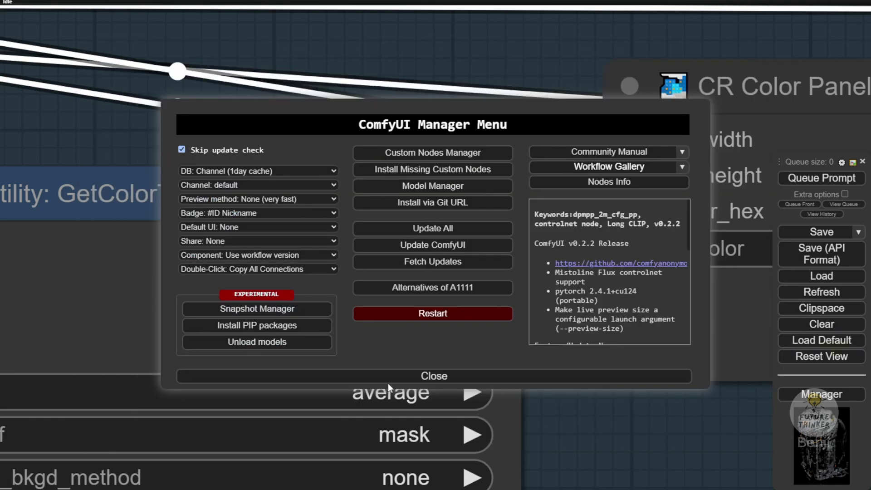
click(434, 376)
scroll(598, 278, down, 6)
scroll(598, 274, down, 3)
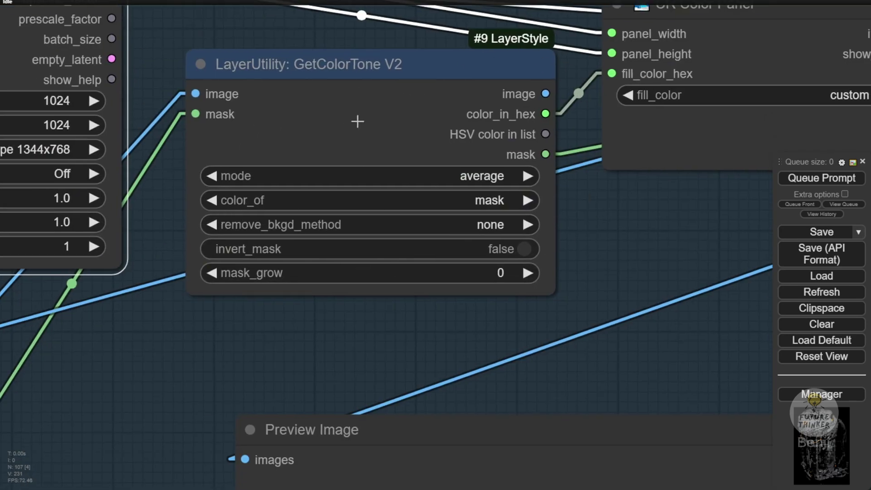
scroll(393, 205, down, 2)
scroll(400, 207, down, 2)
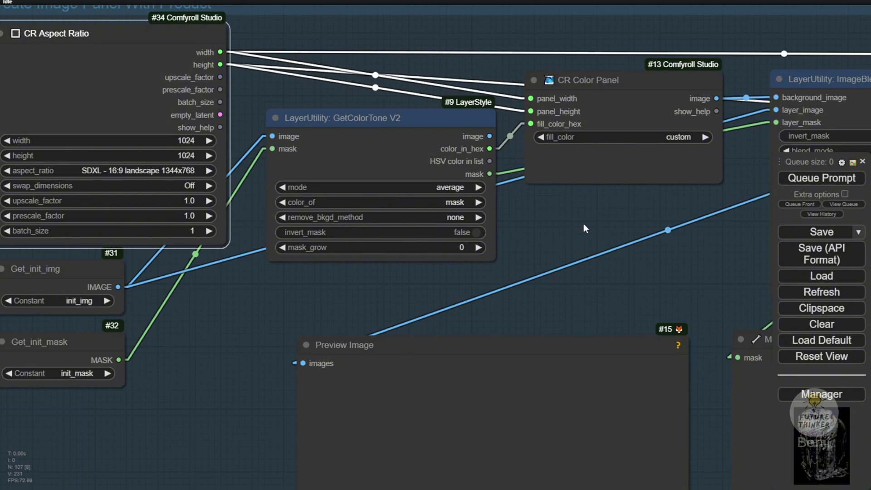
drag(584, 224, 396, 225)
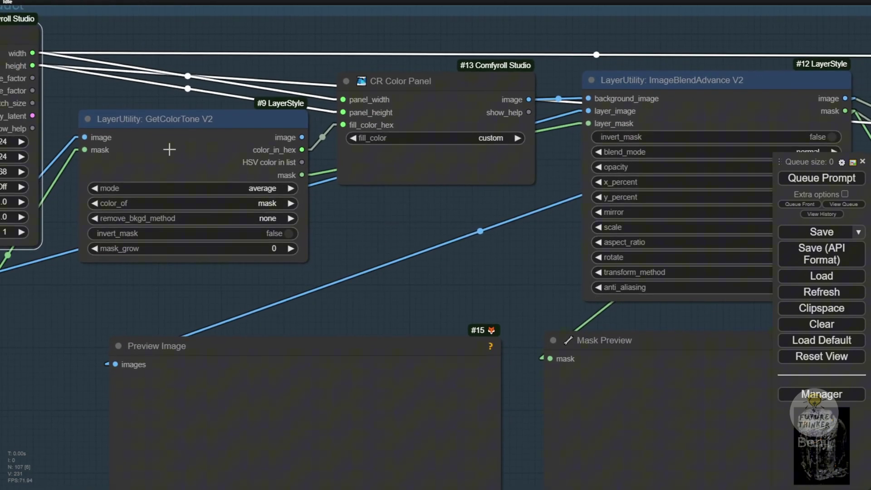
scroll(162, 121, up, 2)
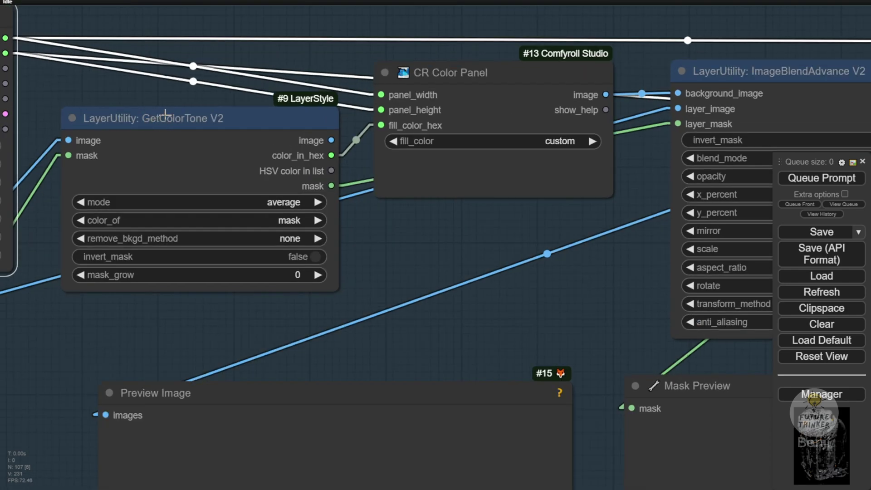
scroll(266, 284, down, 2)
drag(220, 205, 500, 190)
click(168, 165)
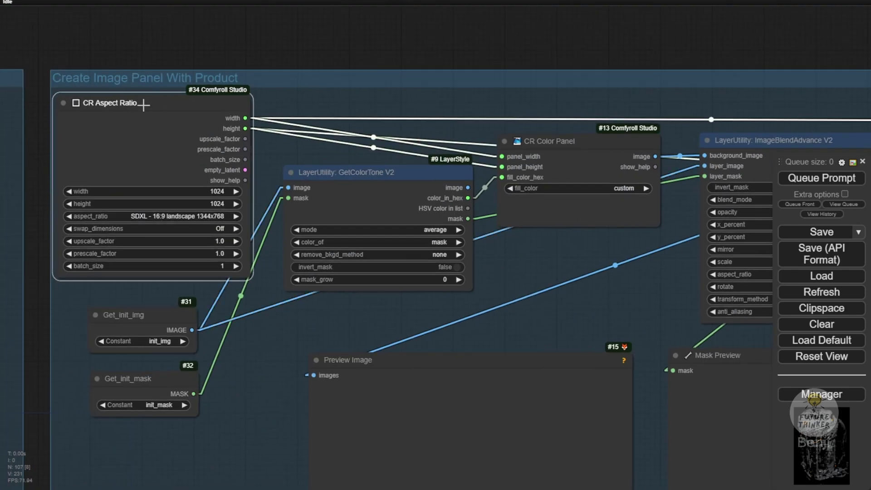
drag(144, 104, 152, 107)
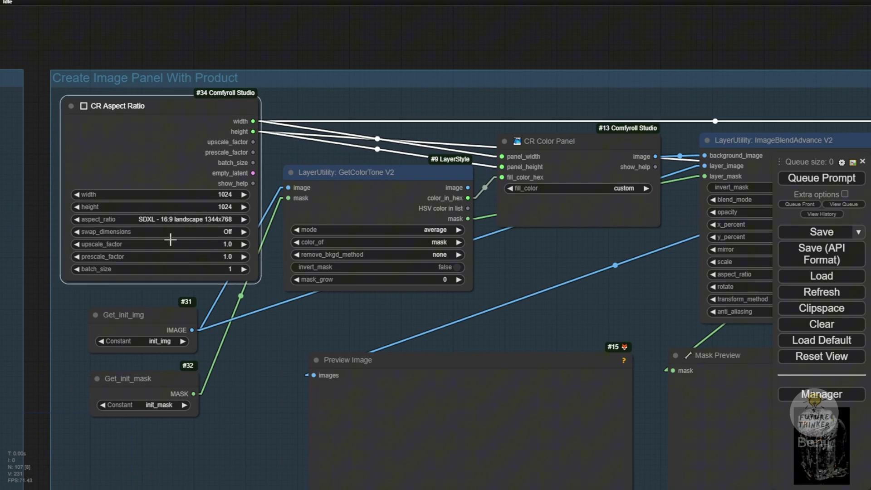
drag(635, 273, 323, 254)
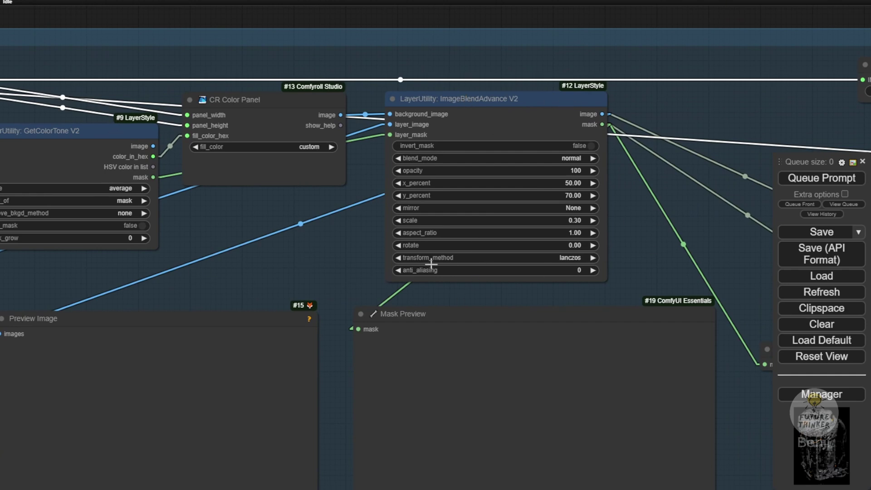
scroll(363, 257, down, 6)
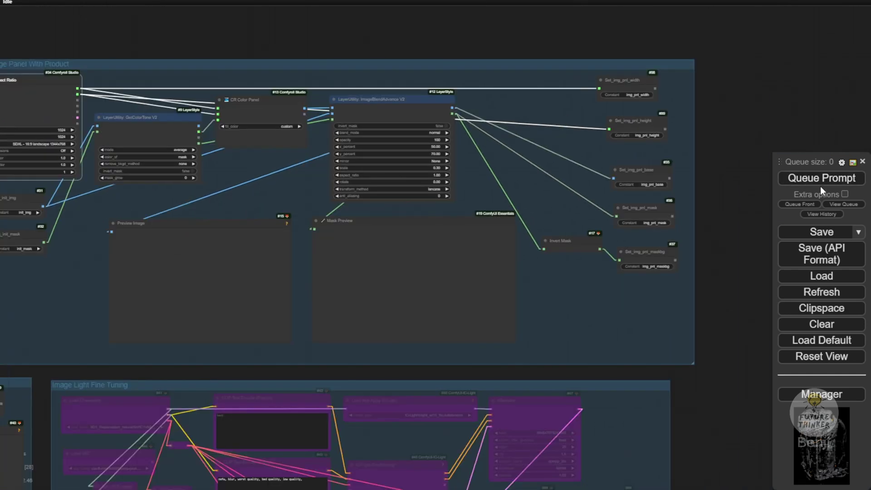
Queue the workflow to composite the backpack onto the grey panel and reposition Preview Image.
click(819, 181)
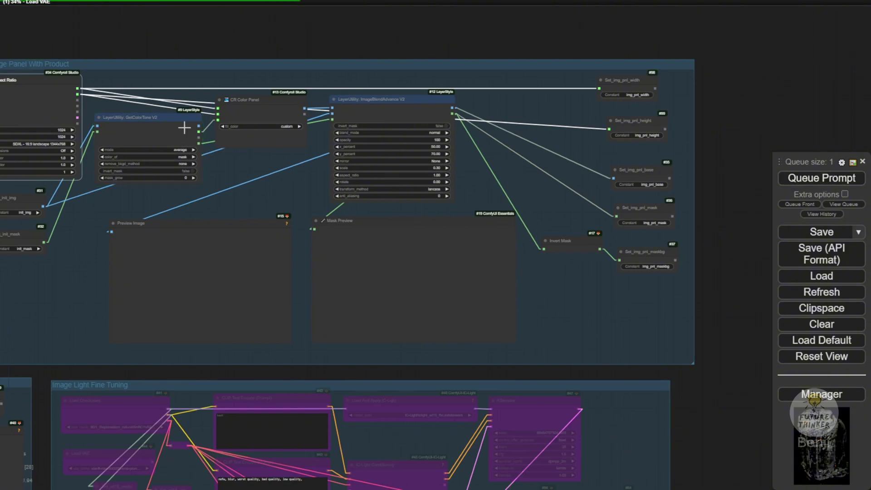
scroll(274, 196, up, 5)
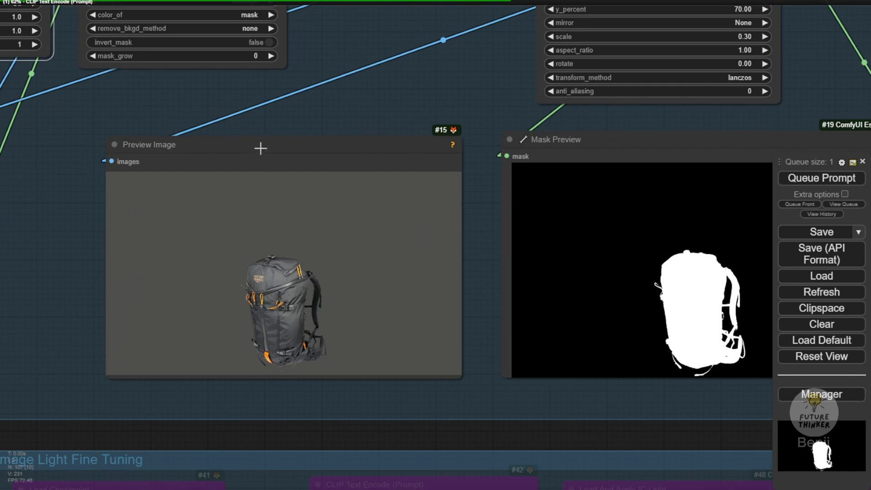
mouse_move(260, 148)
mouse_down()
mouse_move(275, 133)
mouse_move(249, 144)
mouse_up()
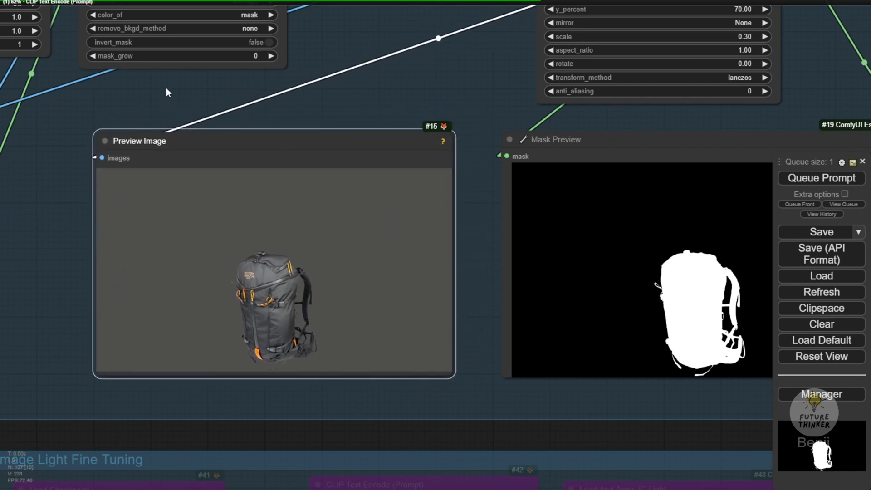
Nudge GetColorTone upward and widen the Set_img_pnl_height and Set_img_pnl_width nodes.
drag(166, 88, 306, 216)
drag(310, 149, 308, 144)
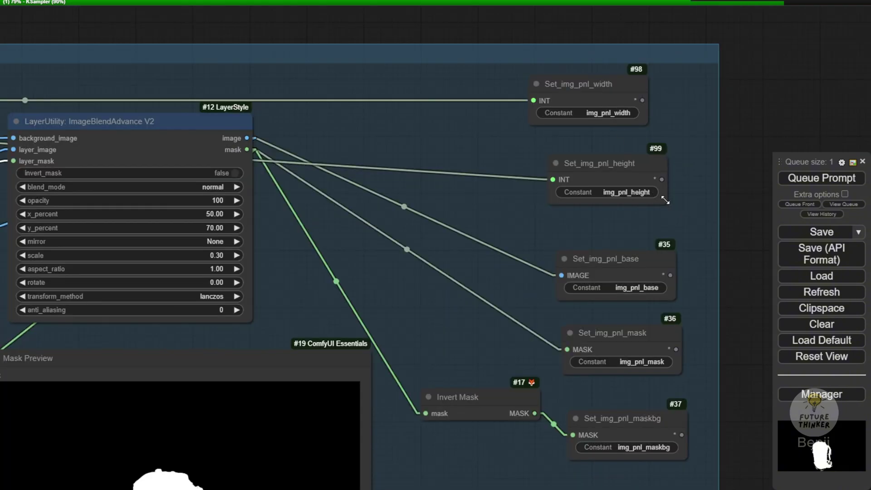
drag(665, 200, 682, 203)
drag(648, 123, 683, 124)
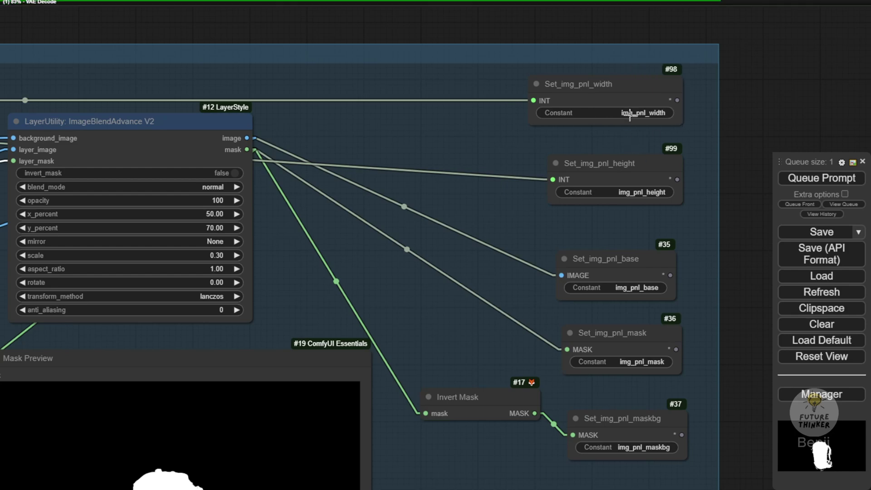
Review the Flux model loaders, DualCLIPLoader, background prompt and KSampler settings.
scroll(653, 266, down, 5)
scroll(587, 149, up, 5)
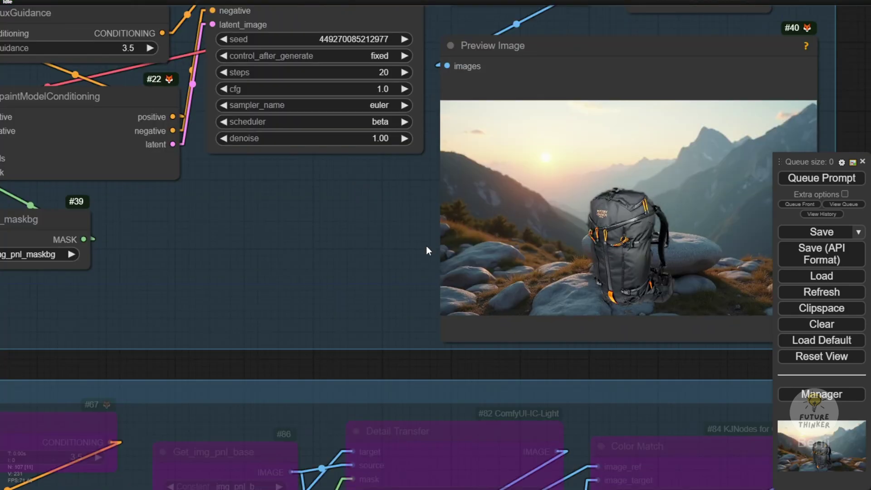
scroll(243, 293, down, 2)
drag(228, 357, 647, 448)
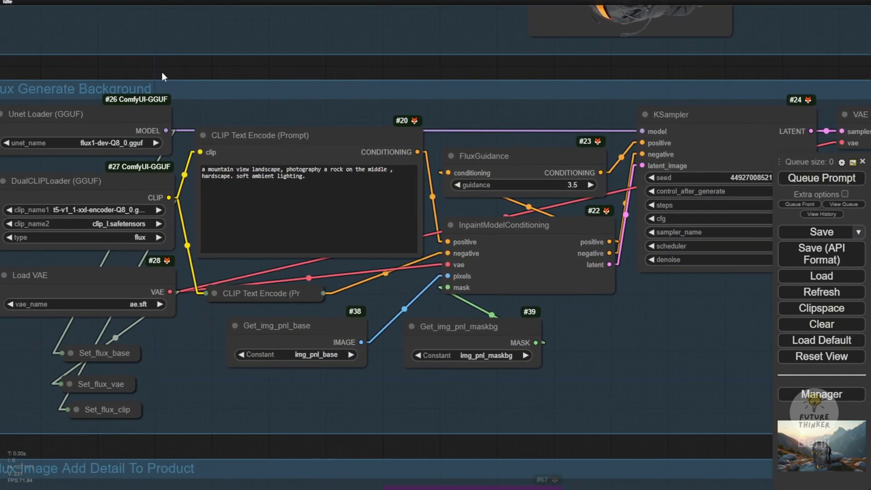
drag(164, 64, 240, 44)
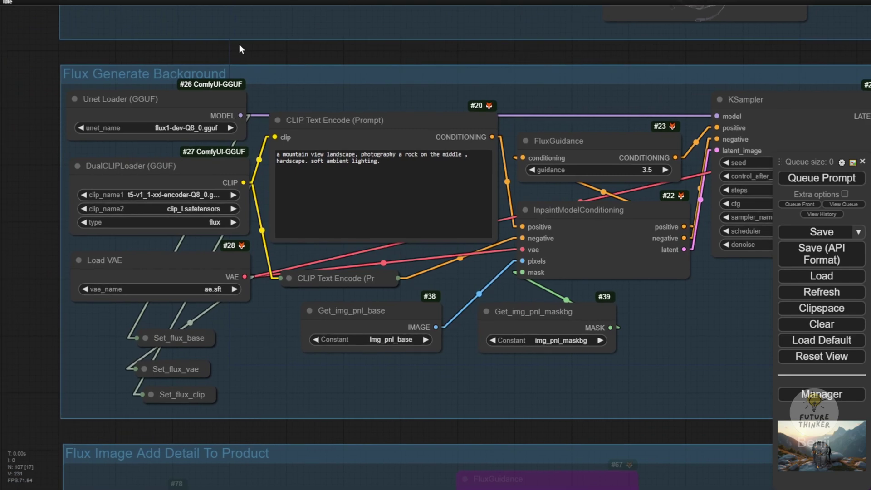
scroll(194, 94, up, 3)
click(232, 187)
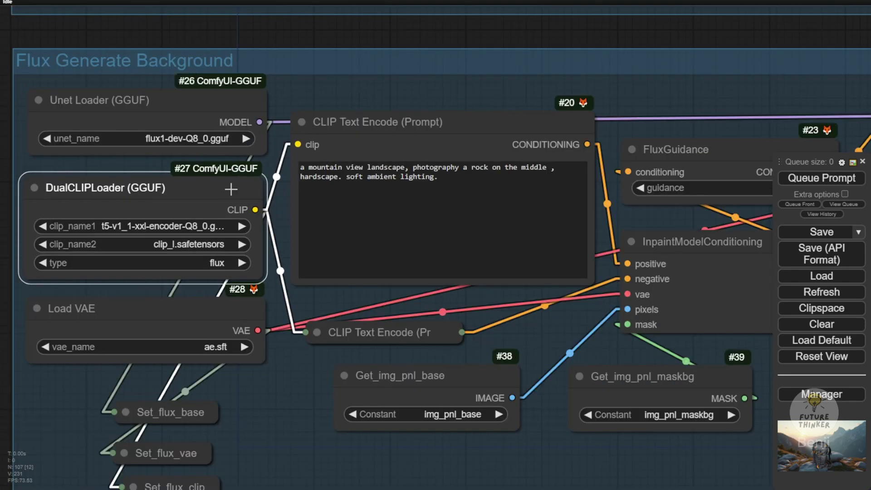
drag(407, 92, 255, 107)
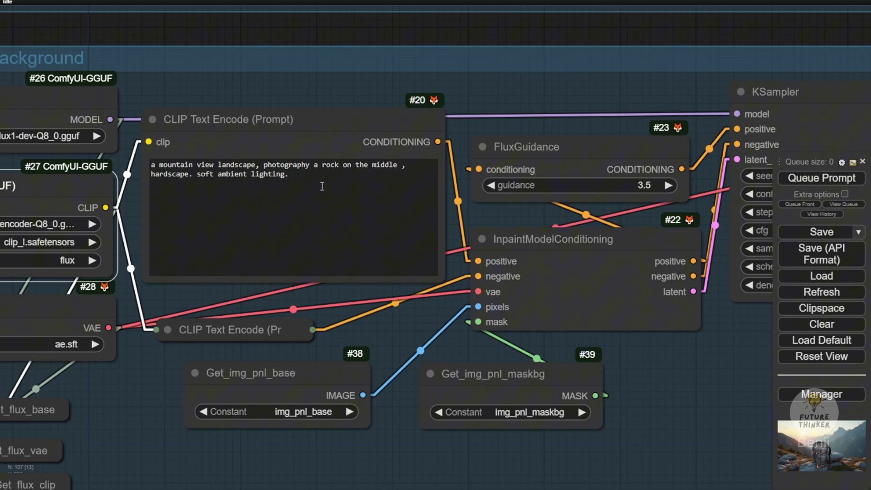
click(307, 165)
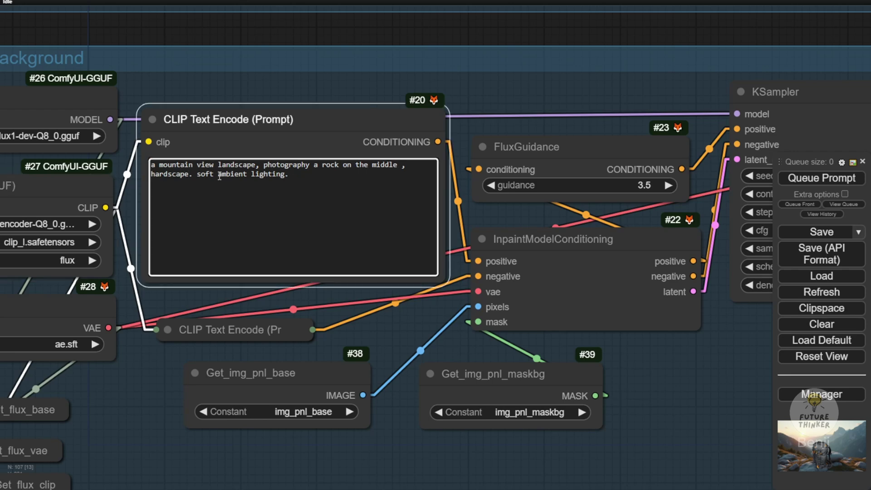
scroll(568, 385, down, 2)
scroll(571, 384, up, 2)
drag(570, 385, 470, 409)
click(558, 84)
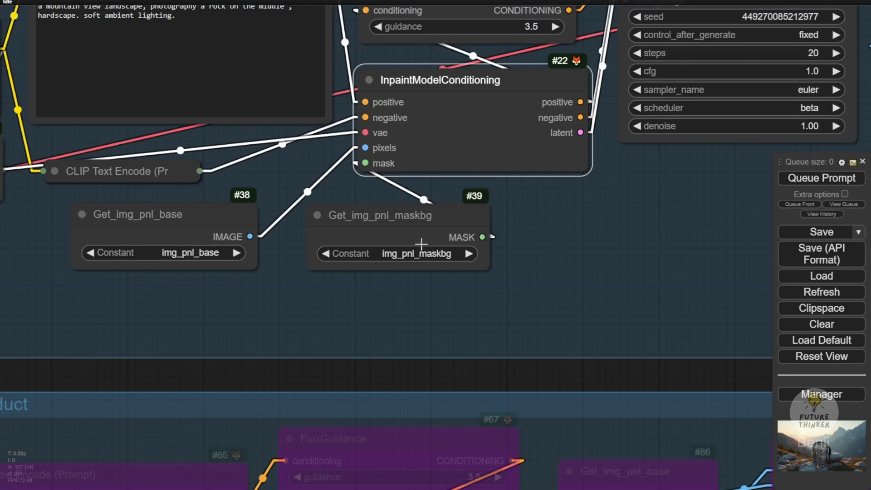
Move Get_img_pnl_maskbg, Get_img_pnl_base, InpaintModelConditioning and the second CLIP Text Encode lower.
click(426, 217)
drag(426, 217, 428, 274)
click(136, 215)
drag(136, 215, 132, 270)
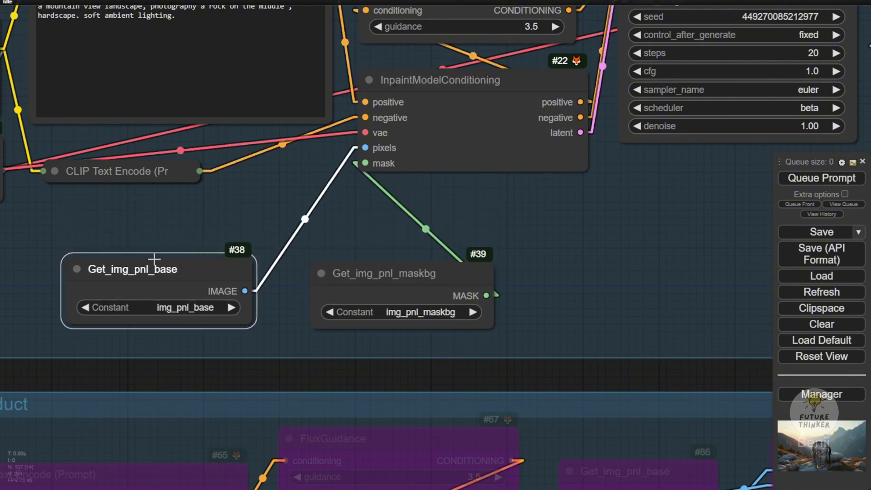
drag(426, 82, 424, 136)
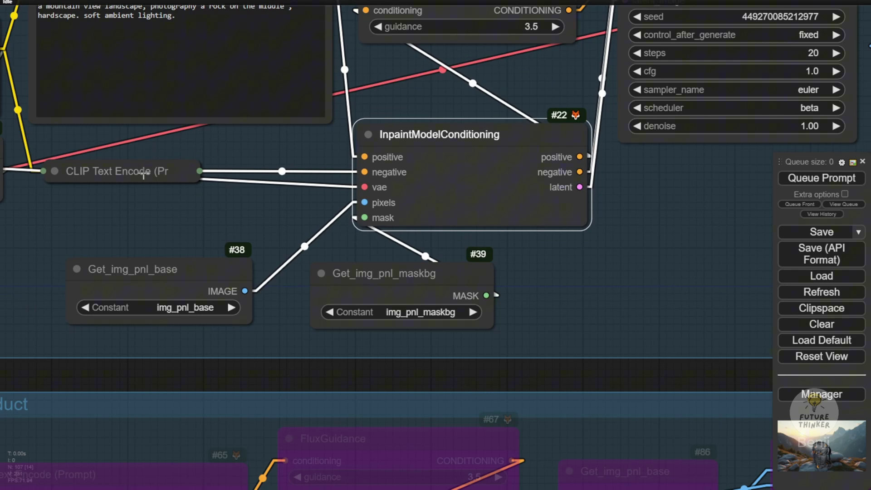
drag(139, 174, 139, 204)
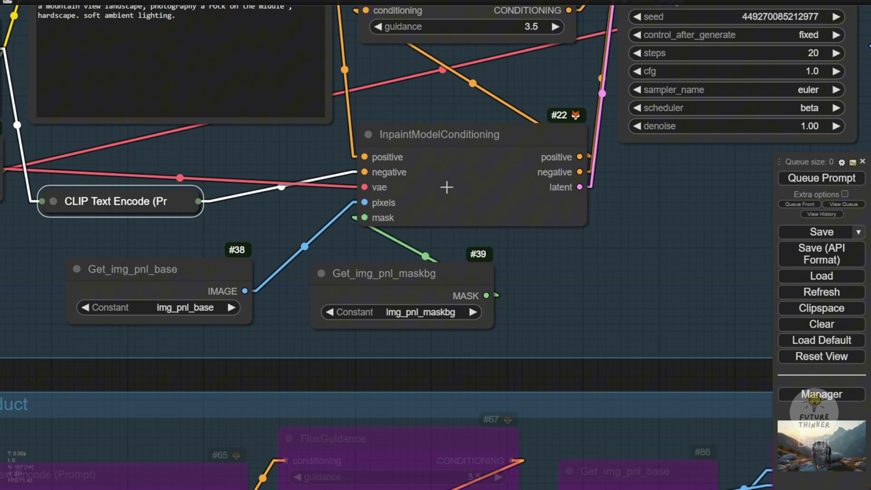
Pan back to the composite Preview Image nodes.
scroll(447, 187, down, 5)
drag(590, 241, 82, 390)
scroll(216, 311, down, 3)
drag(520, 203, 301, 388)
scroll(317, 164, up, 3)
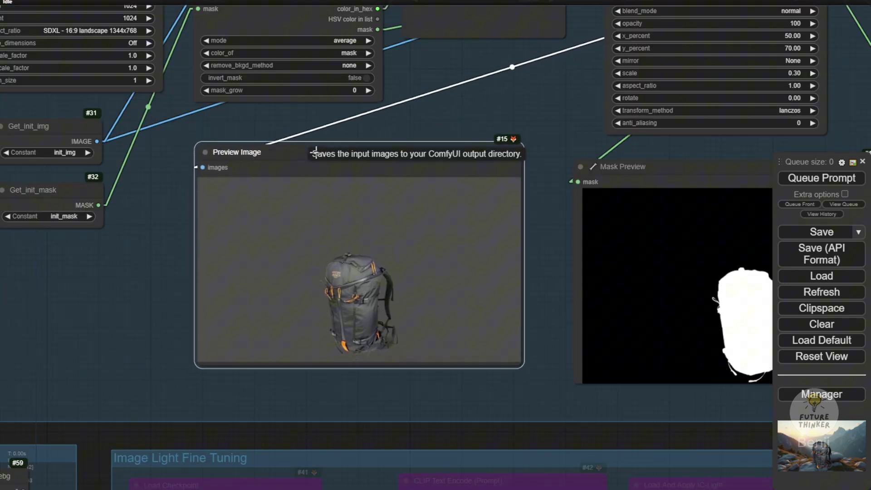
click(247, 187)
drag(247, 186, 164, 99)
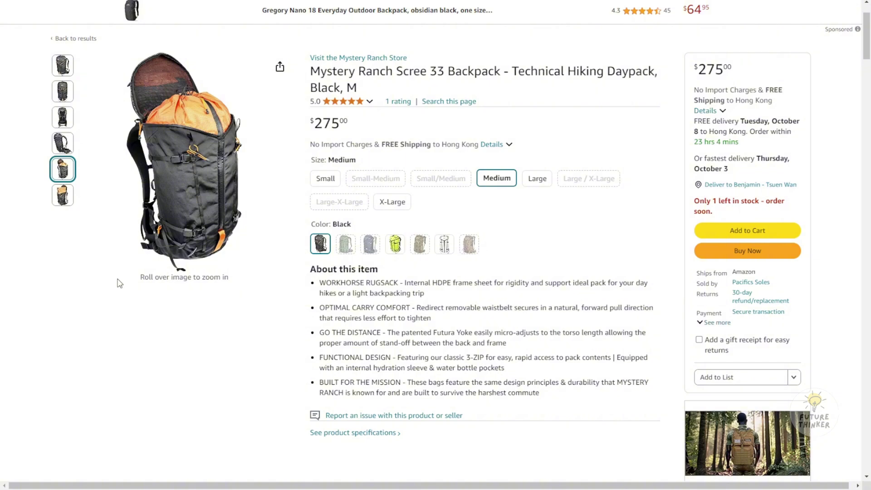
Scroll the Mystery Ranch Scree 33 listing past the deals carousel and back to its title.
scroll(457, 150, down, 8)
scroll(445, 200, up, 4)
scroll(442, 204, down, 2)
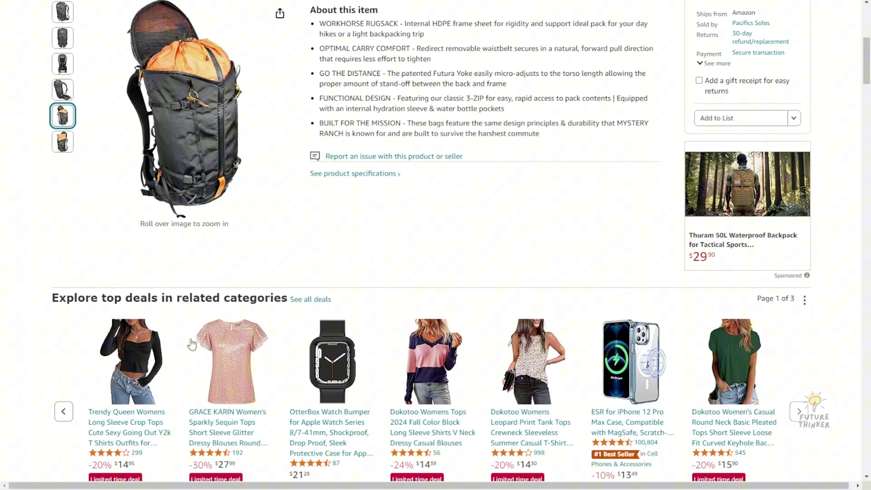
scroll(404, 220, down, 3)
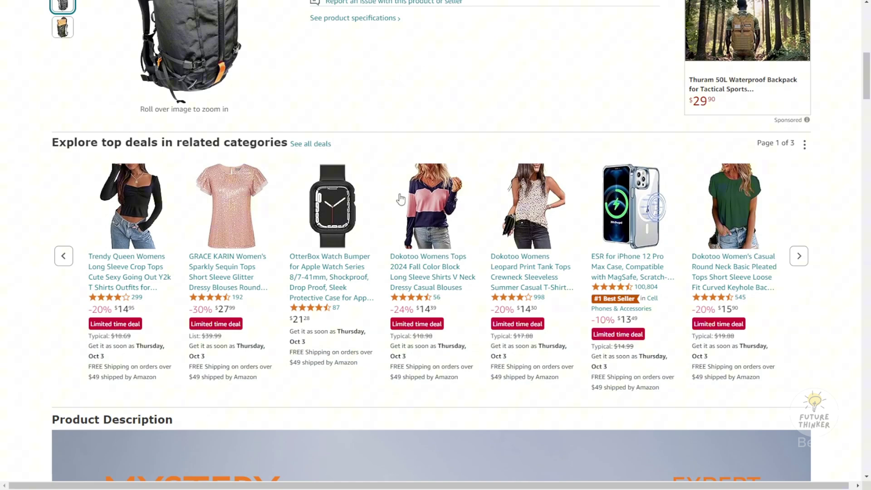
scroll(68, 199, up, 9)
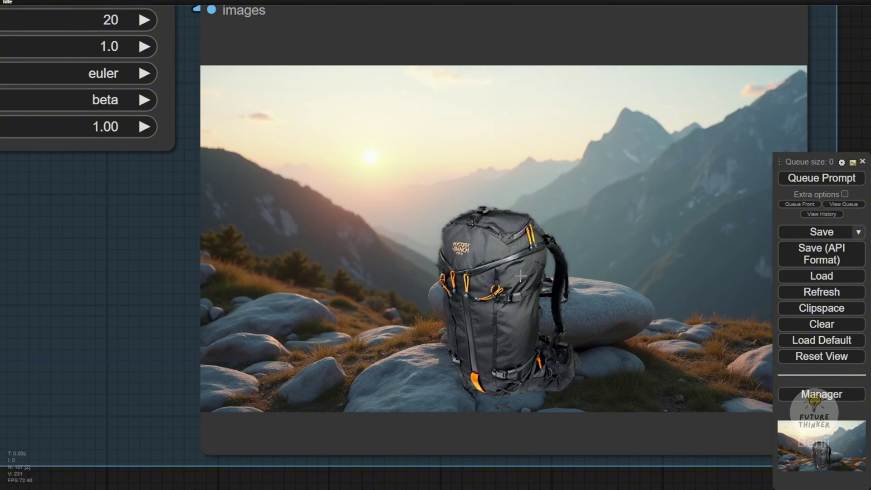
scroll(520, 275, down, 3)
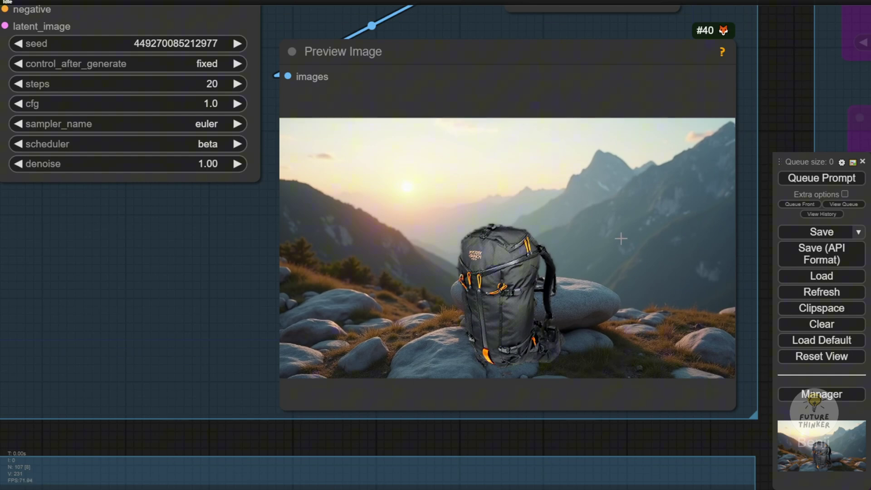
Set the Enable Image Light Fine Tuning toggle to yes, then highlight part of the Patreon post title.
scroll(532, 256, down, 6)
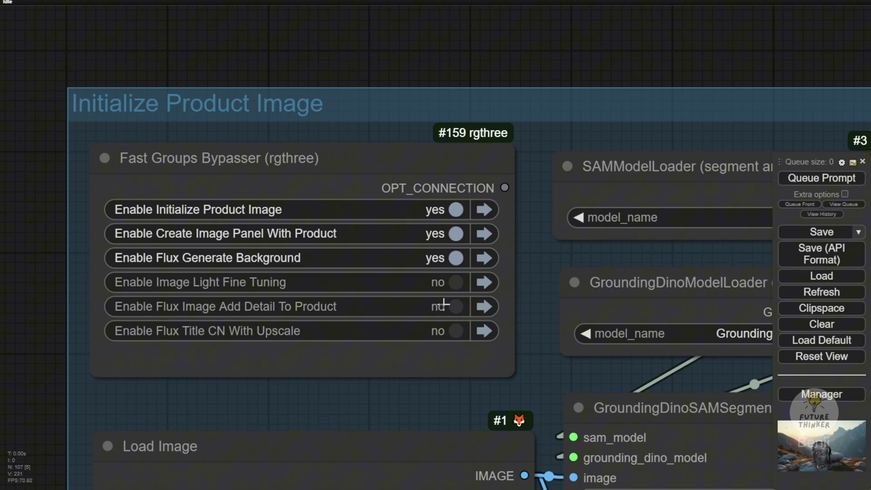
click(443, 284)
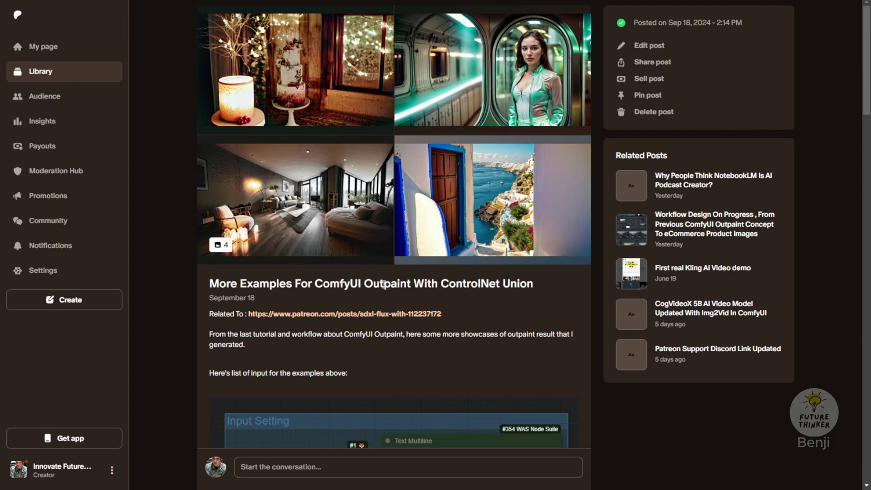
drag(384, 284, 452, 287)
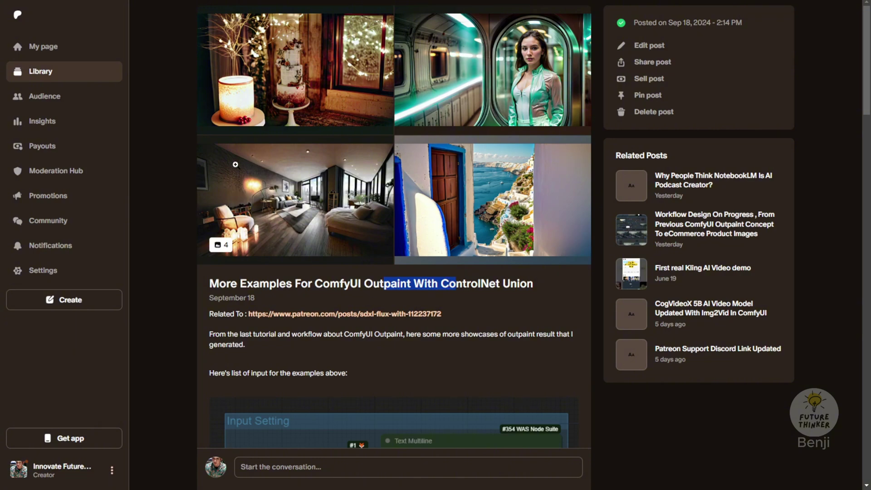
Enlarge the cake example image from the ControlNet Union outpaint post in the lightbox.
click(300, 44)
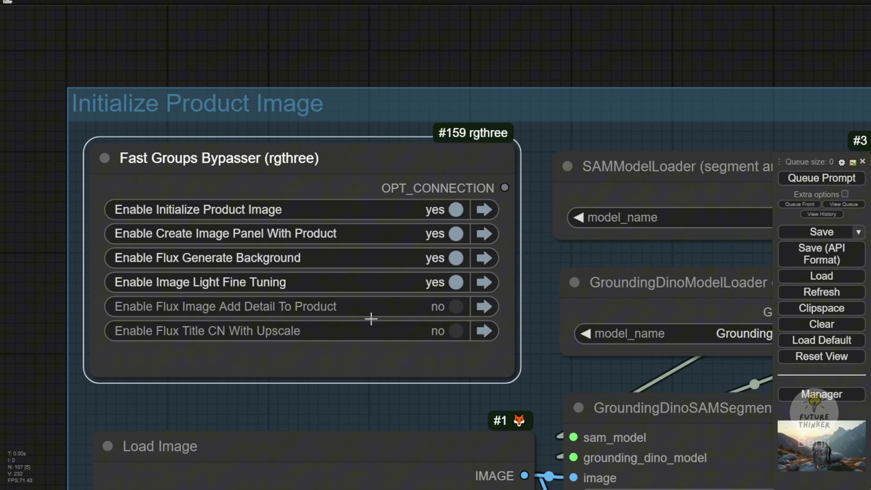
Jump to the Image Light Fine Tuning group and widen Get_img_flux_Createbg to show its full name.
scroll(451, 307, down, 3)
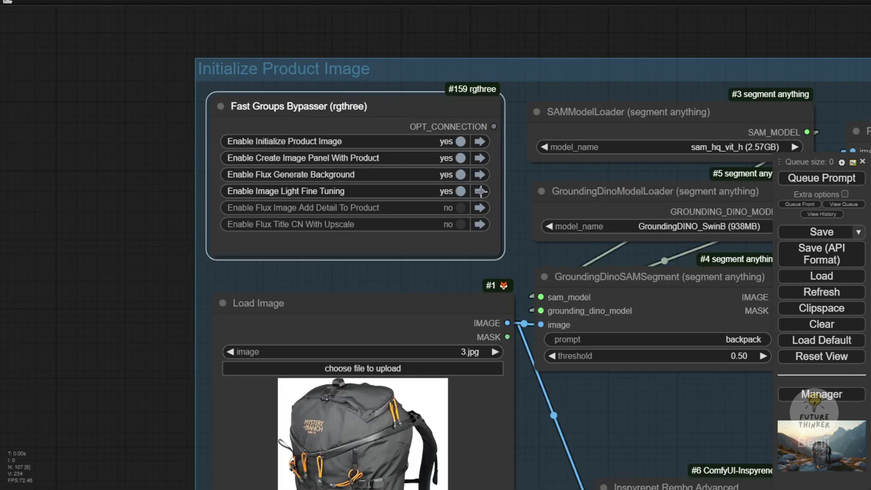
click(481, 191)
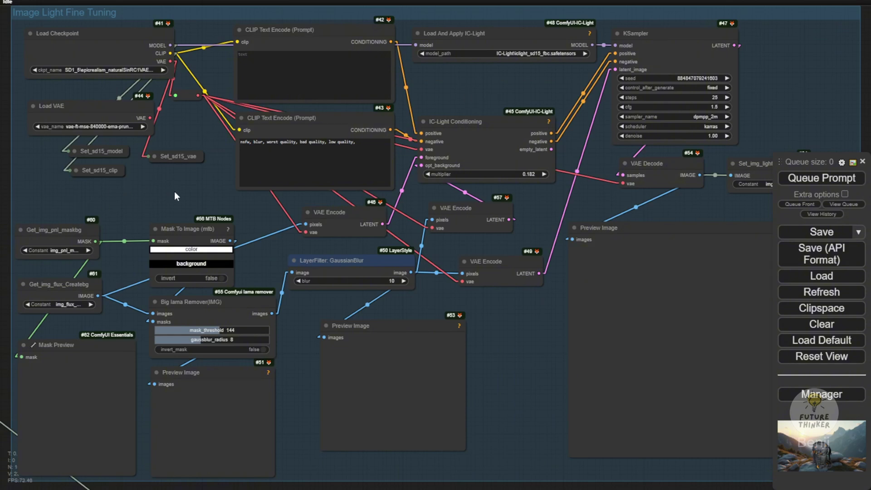
scroll(254, 258, down, 2)
scroll(182, 131, up, 5)
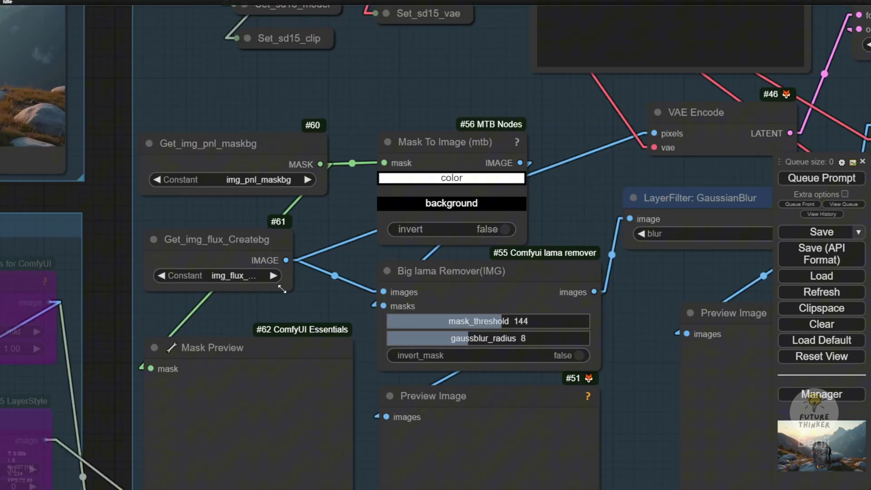
drag(284, 289, 328, 290)
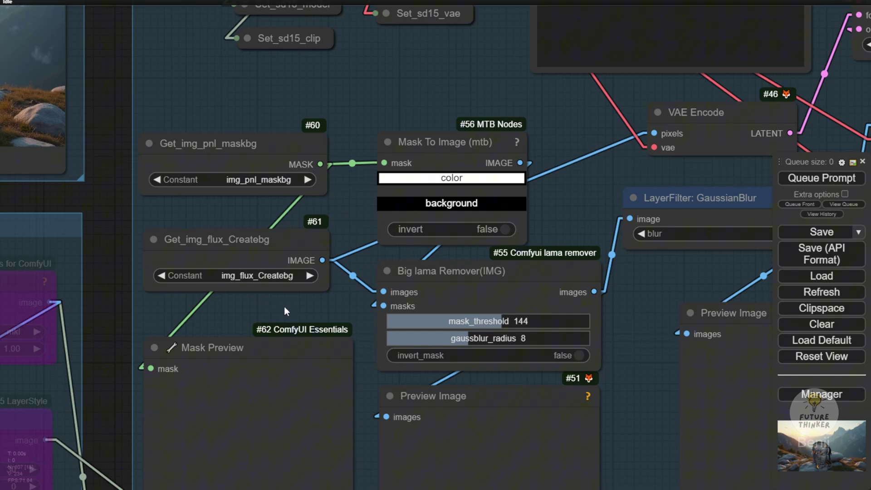
Bring the IC-Light Conditioning, KSampler and IC-Light loader nodes into view and select IC-Light Conditioning.
scroll(276, 307, down, 6)
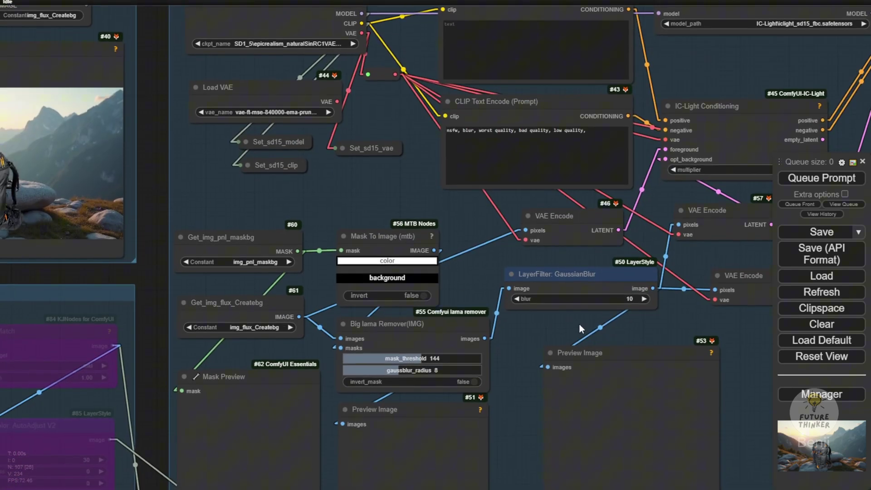
drag(549, 328, 426, 266)
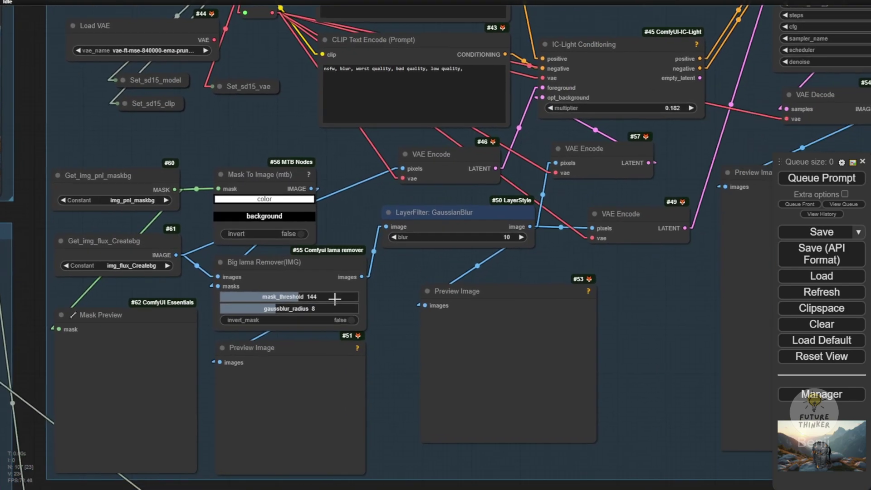
drag(716, 249, 529, 418)
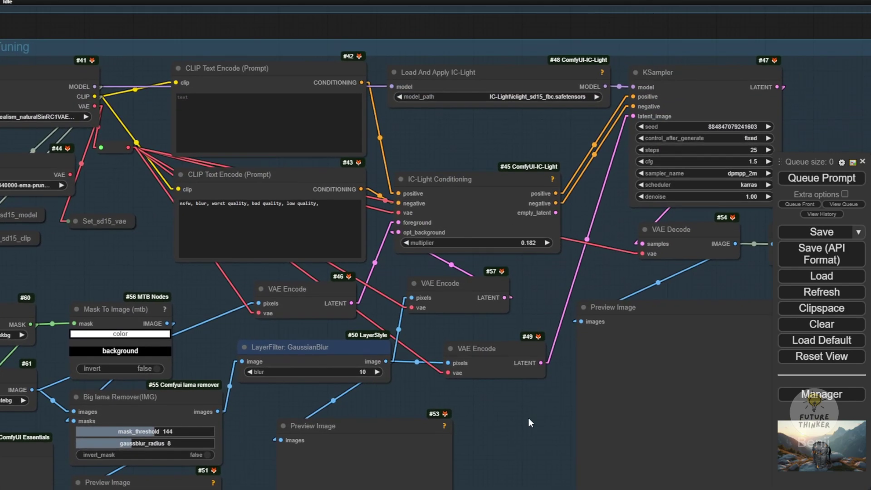
click(414, 187)
scroll(488, 195, up, 4)
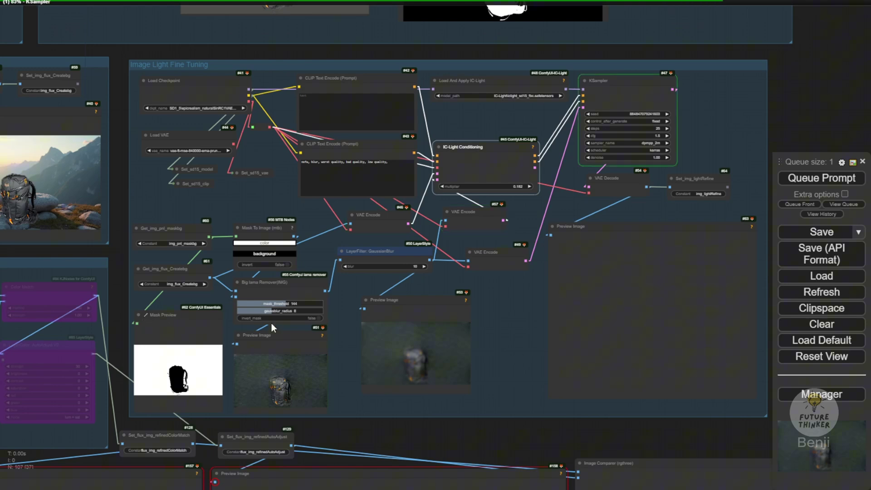
Pan across the light fine tuning group to inspect the Big lama Remover, mask, blur and relit previews.
scroll(274, 318, up, 7)
scroll(240, 197, up, 3)
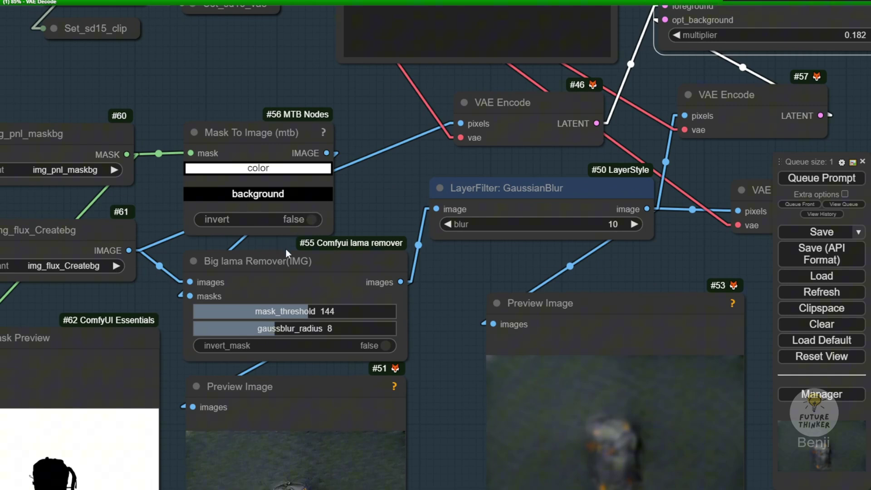
drag(455, 307, 442, 164)
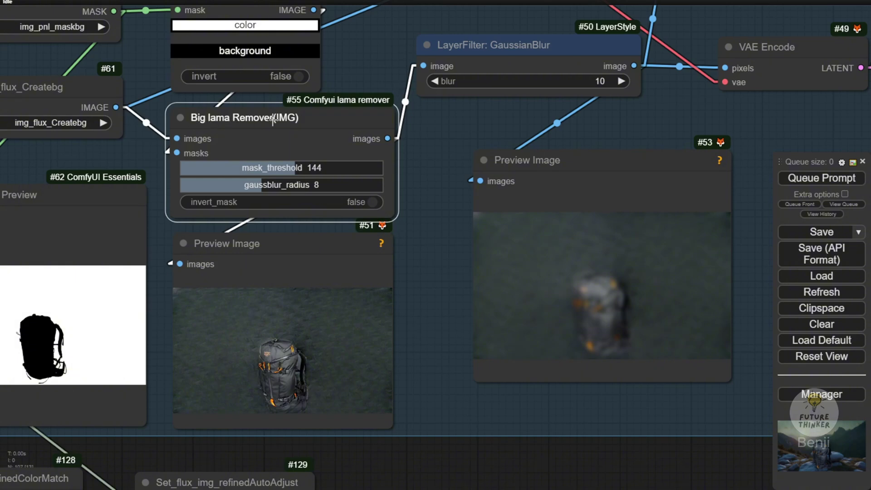
scroll(164, 424, down, 4)
drag(389, 235, 175, 350)
drag(393, 429, 429, 336)
drag(413, 380, 475, 438)
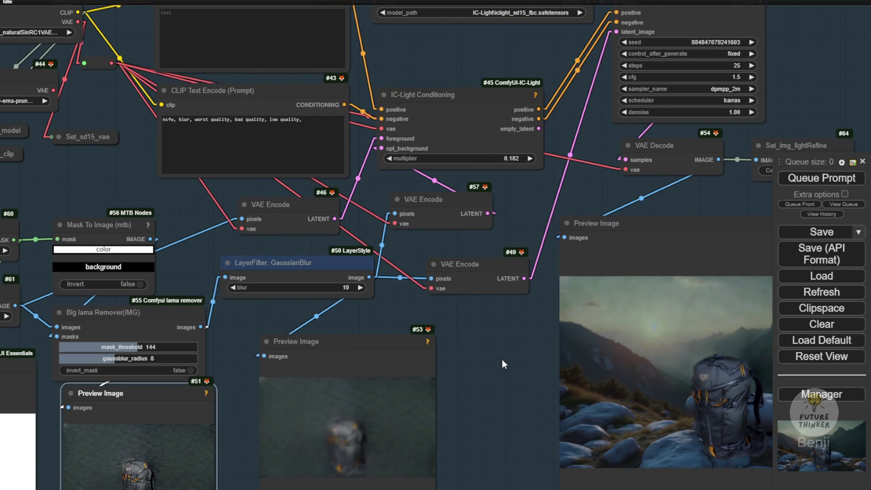
drag(502, 360, 299, 373)
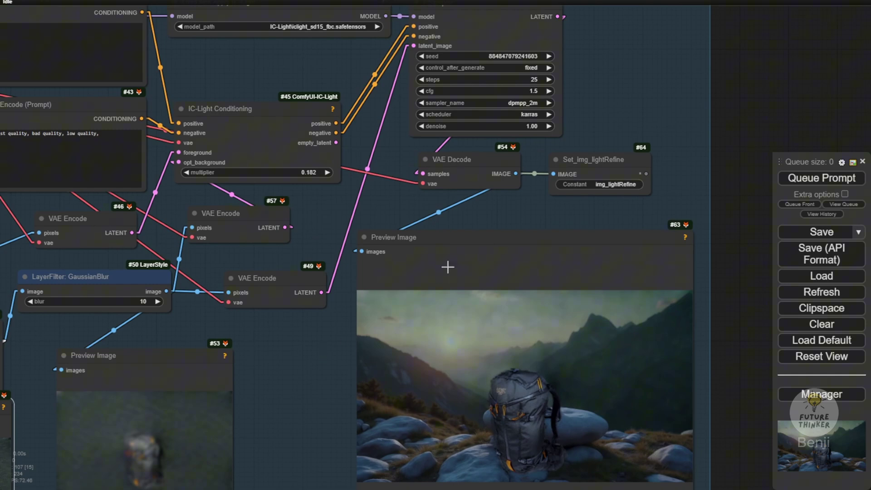
drag(733, 277, 672, 195)
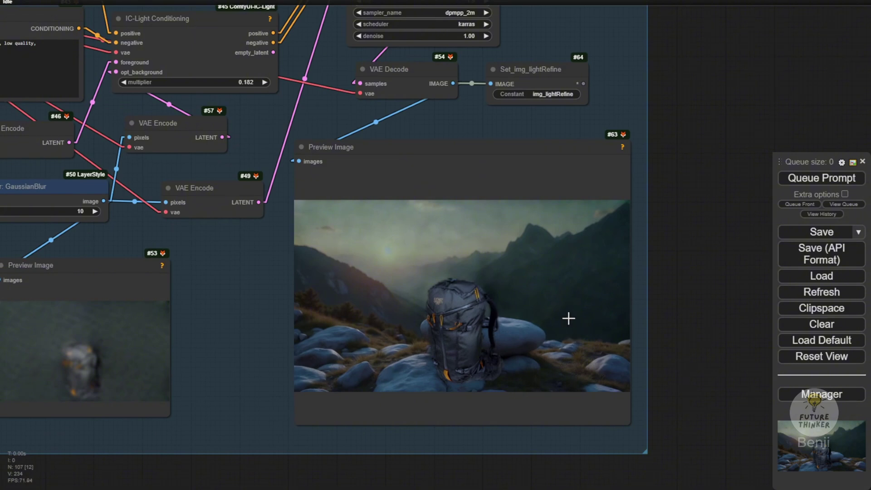
Turn on the Flux Image Add Detail To Product and Flux Title CN With Upscale groups.
key(1)
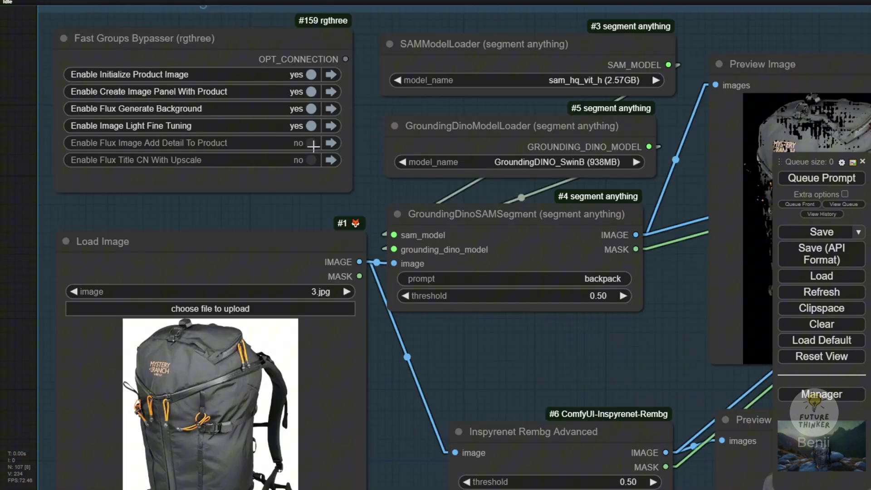
click(312, 143)
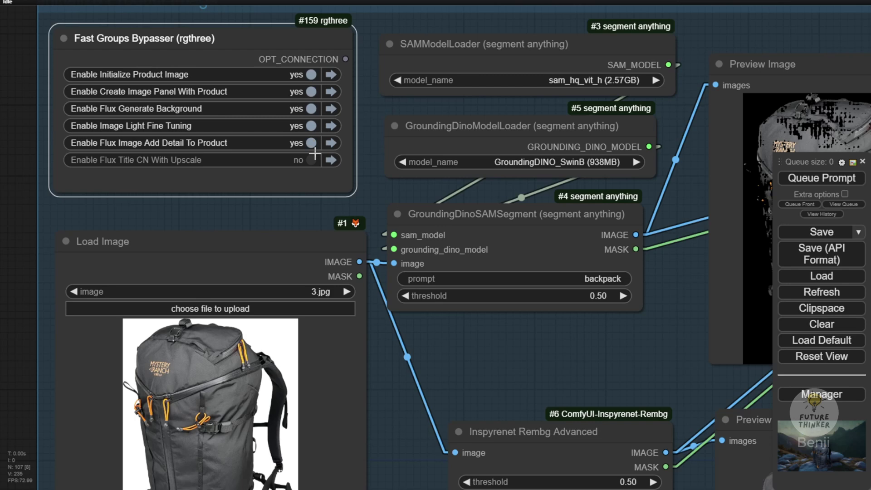
click(84, 160)
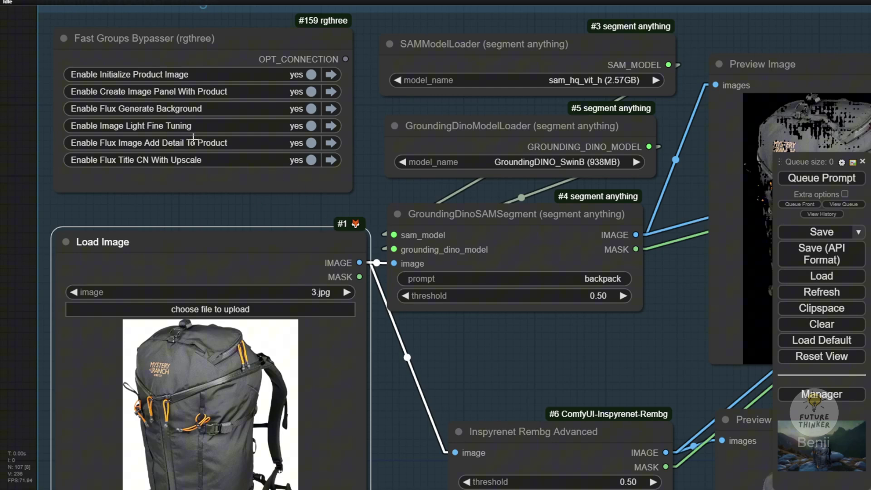
click(331, 74)
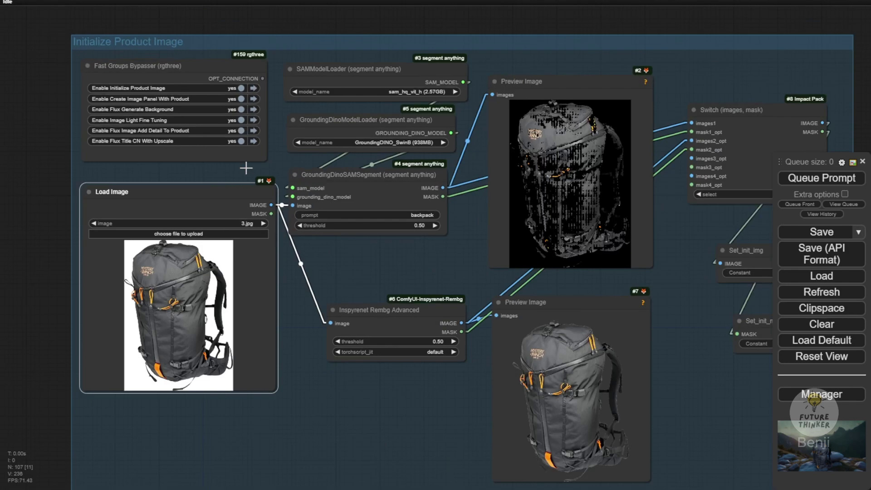
drag(375, 407, 385, 298)
Zoom and pan around the backpack scene and background generation previews to inspect them.
scroll(386, 298, up, 5)
scroll(638, 156, up, 2)
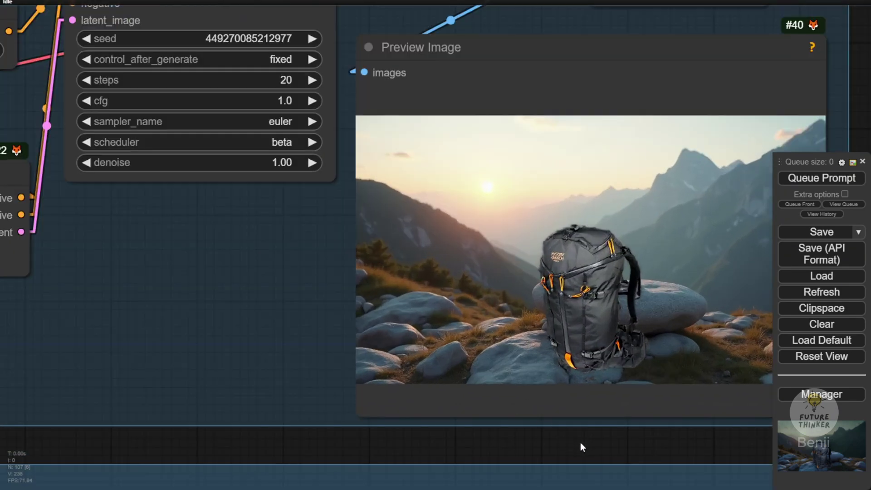
drag(570, 449, 442, 468)
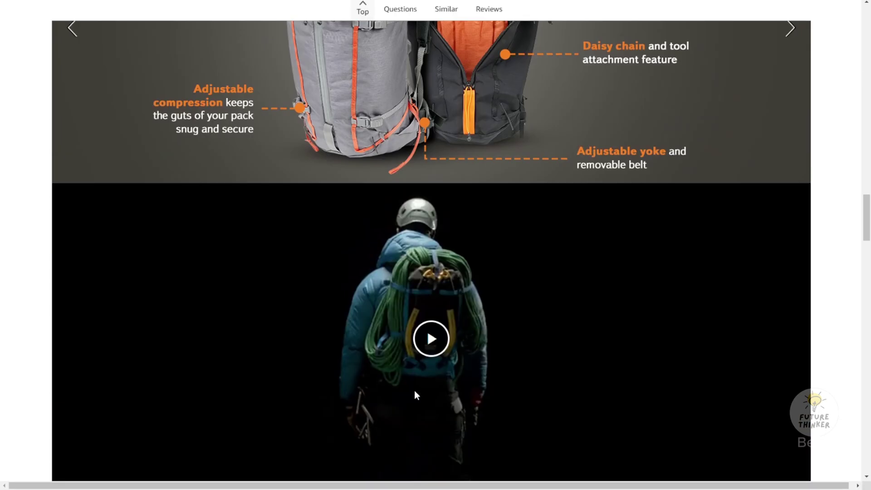
scroll(415, 390, down, 5)
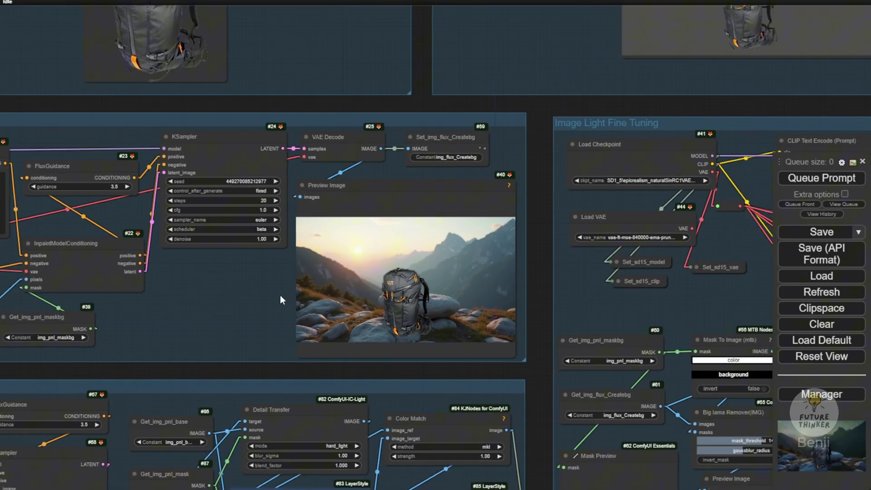
drag(295, 374, 388, 385)
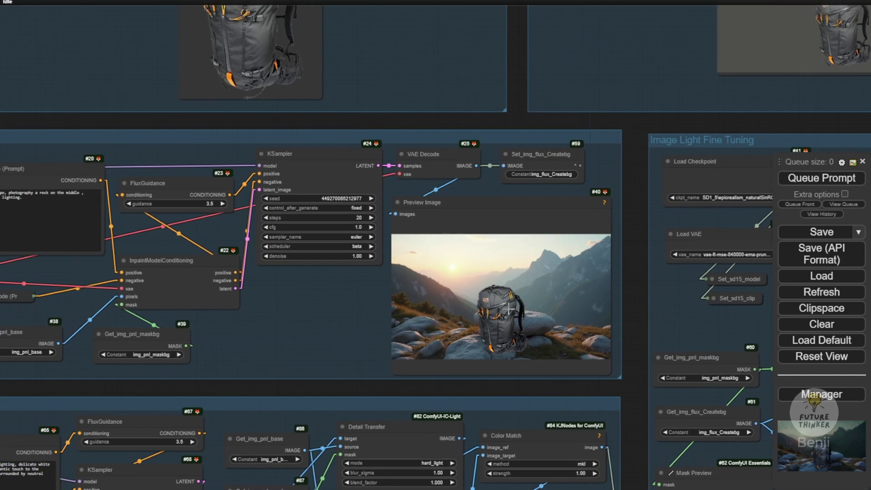
scroll(509, 305, up, 6)
scroll(508, 305, up, 4)
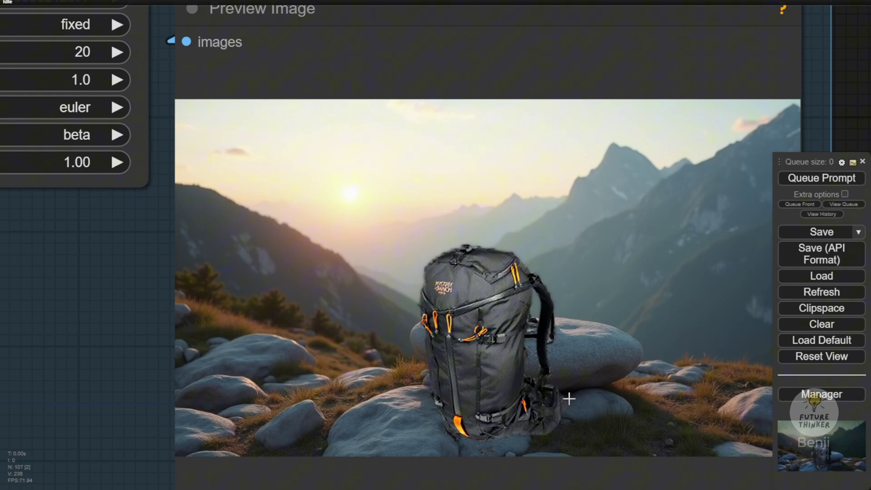
scroll(694, 277, down, 4)
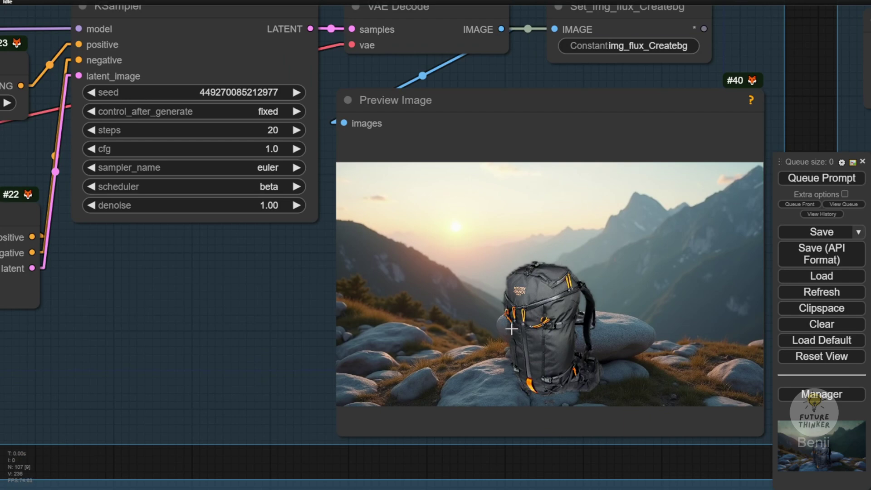
scroll(511, 330, down, 4)
scroll(507, 333, up, 5)
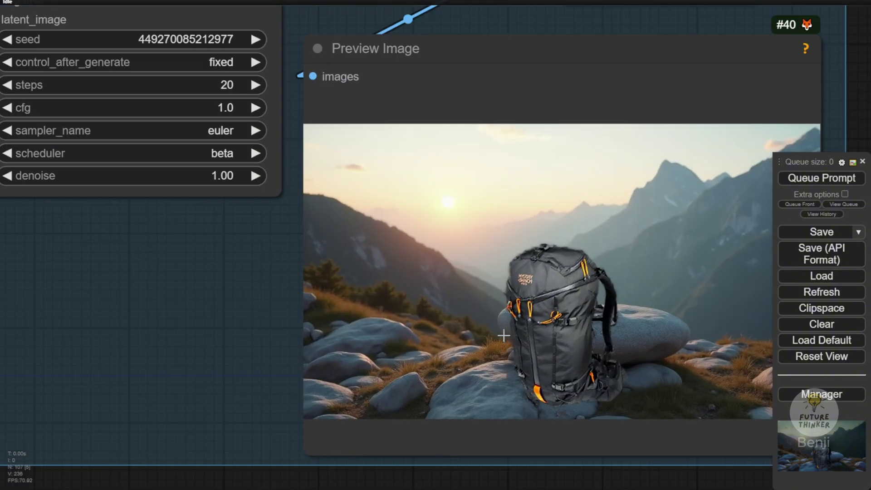
drag(528, 489, 468, 474)
Select the background preview node, then pan to the Fast Groups Bypasser showing all six groups enabled.
click(277, 53)
scroll(529, 274, down, 10)
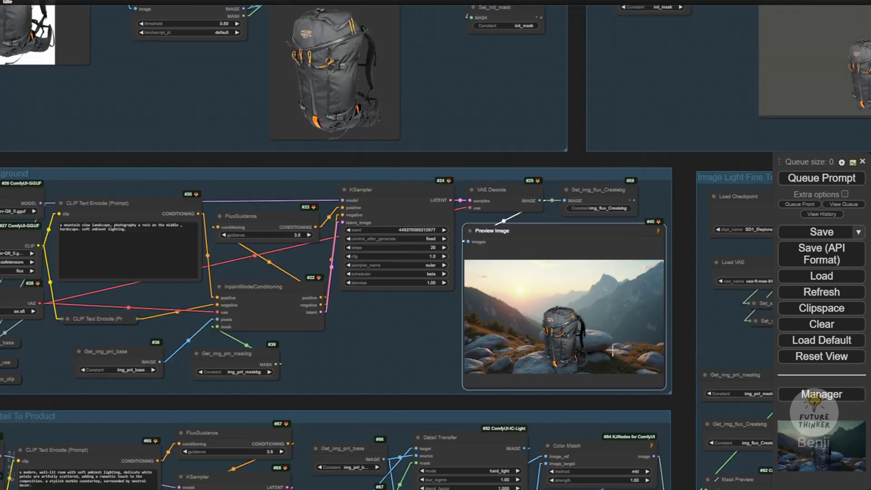
drag(306, 162, 502, 475)
scroll(277, 161, up, 5)
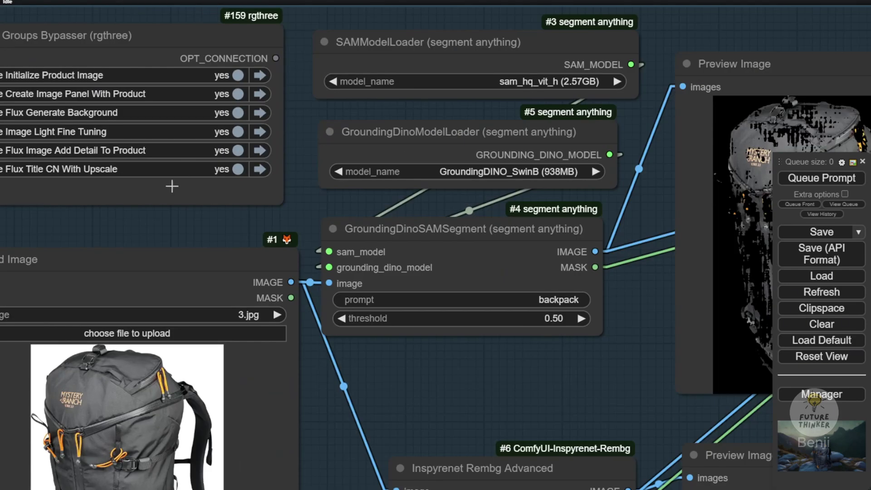
drag(167, 200, 388, 273)
scroll(231, 198, up, 4)
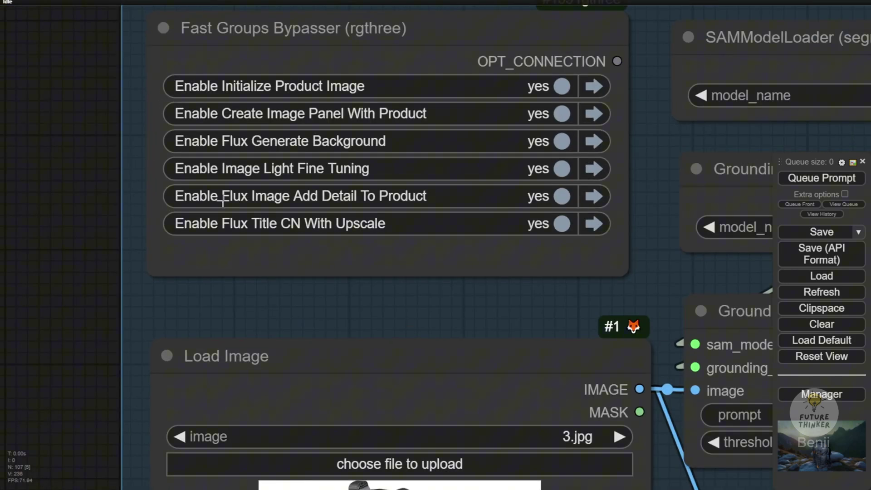
Jump to the Flux Title CN With Upscale group and check the node setting ControlNet type to tile.
click(594, 223)
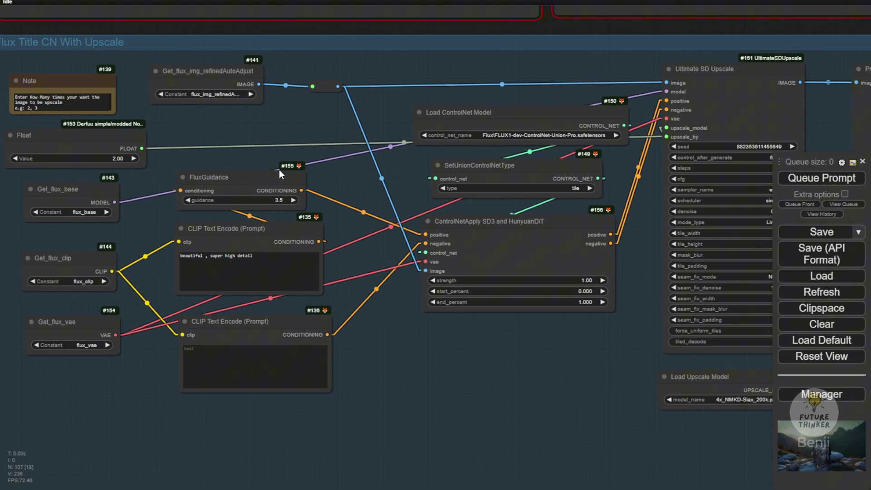
scroll(699, 167, up, 8)
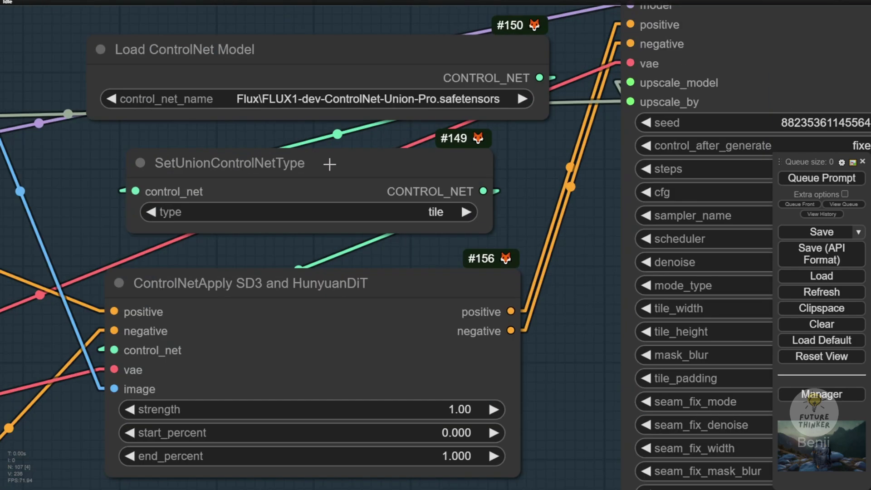
click(525, 168)
scroll(211, 229, down, 3)
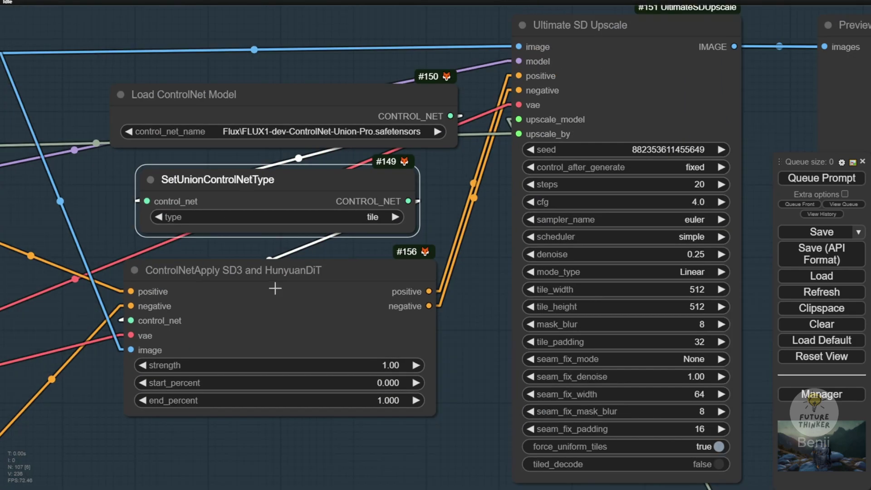
Inspect the ControlNet apply node and eComProductImg save settings, then queue the whole workflow.
click(274, 288)
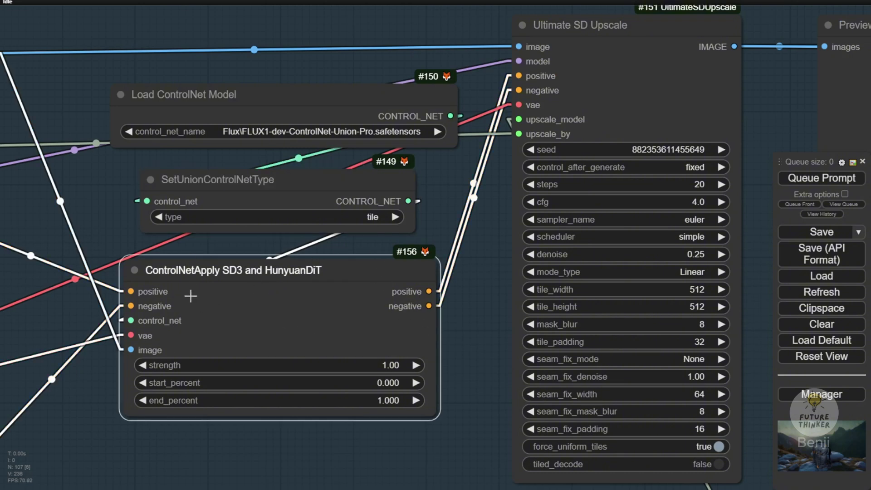
click(485, 203)
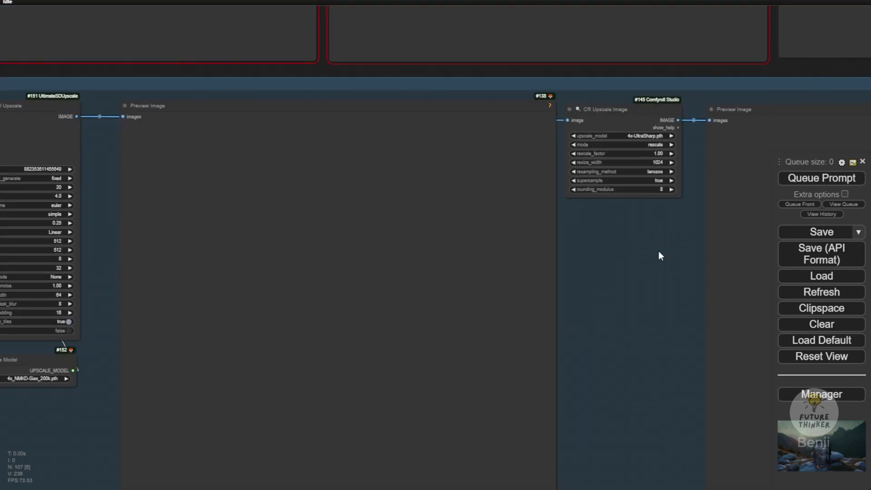
drag(660, 255, 392, 260)
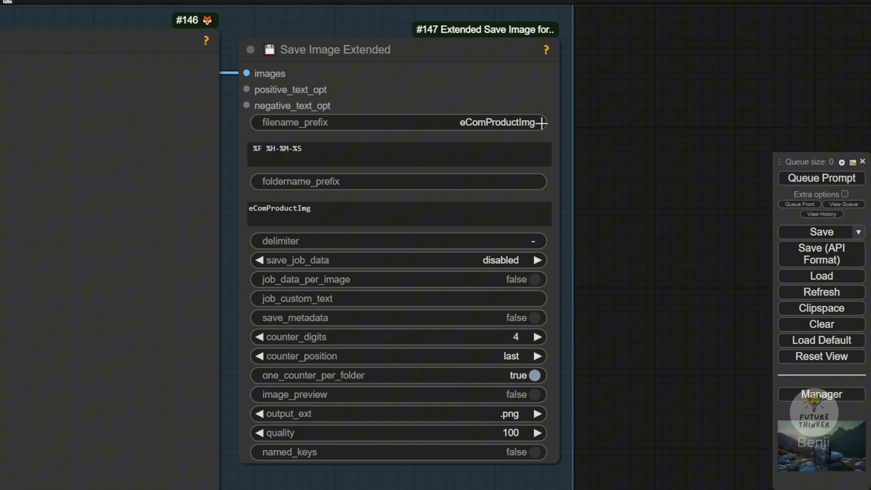
click(790, 178)
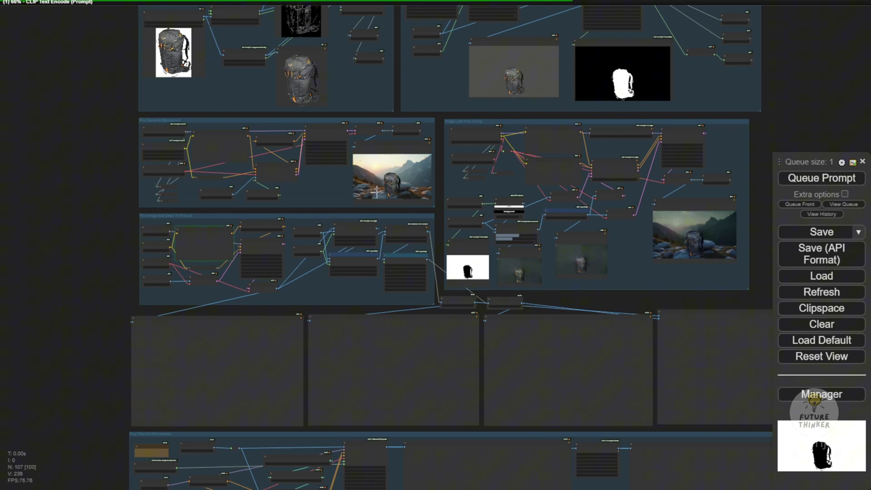
Follow the Add Detail To Product previews as the sharpened backpack-on-rocks images render.
scroll(227, 282, up, 8)
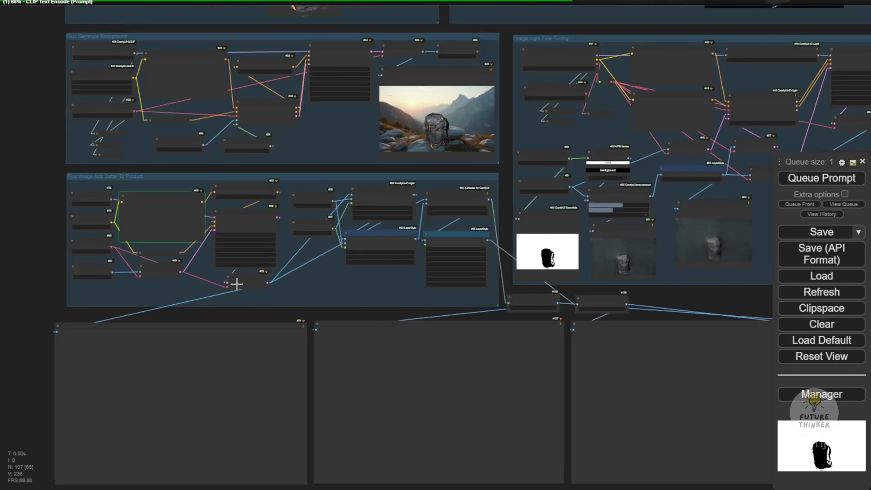
scroll(112, 250, up, 1)
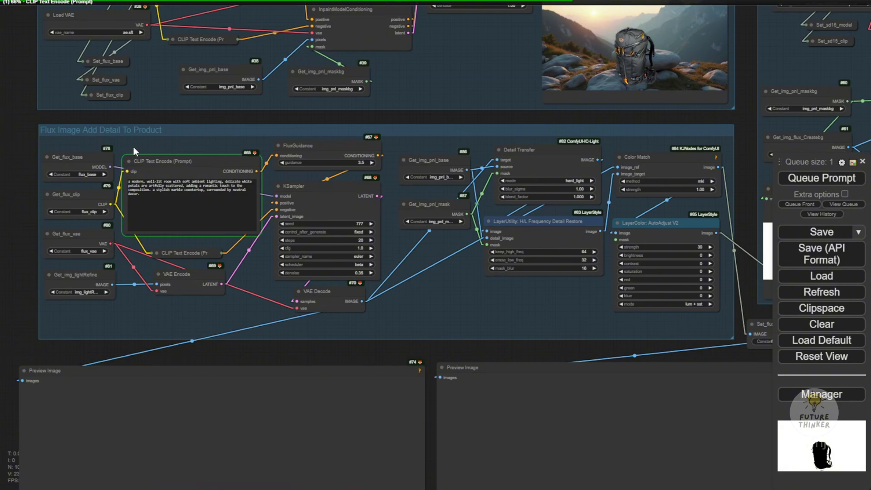
scroll(595, 374, up, 2)
scroll(595, 374, down, 2)
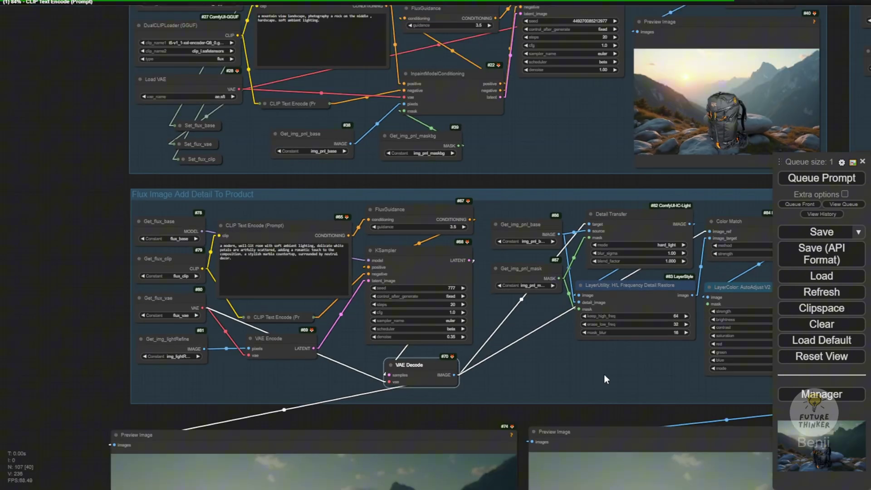
drag(614, 374, 328, 318)
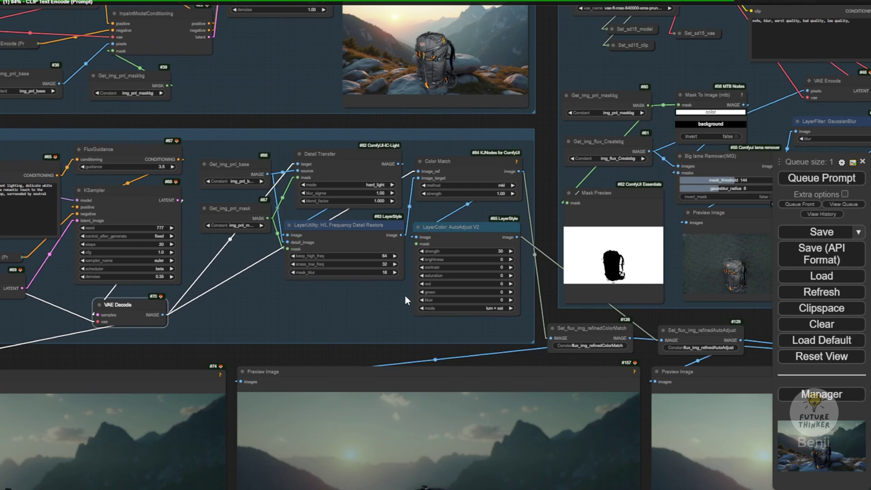
drag(287, 347, 514, 80)
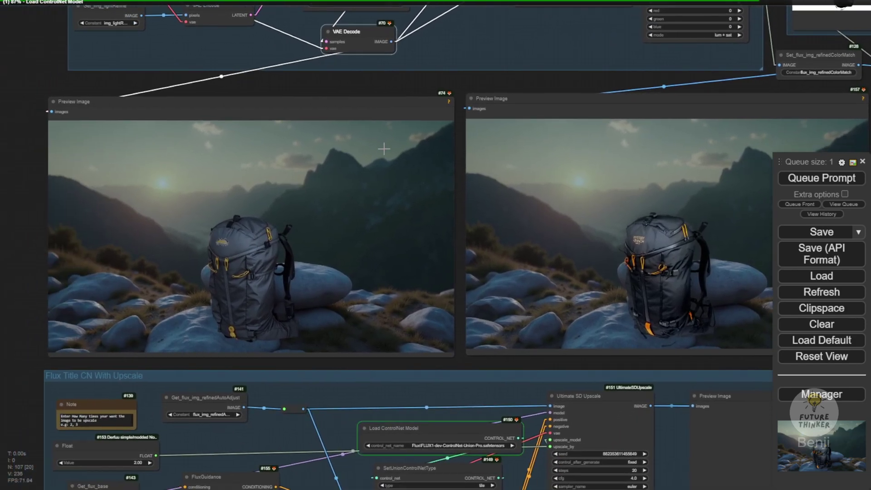
click(312, 115)
drag(395, 86, 456, 232)
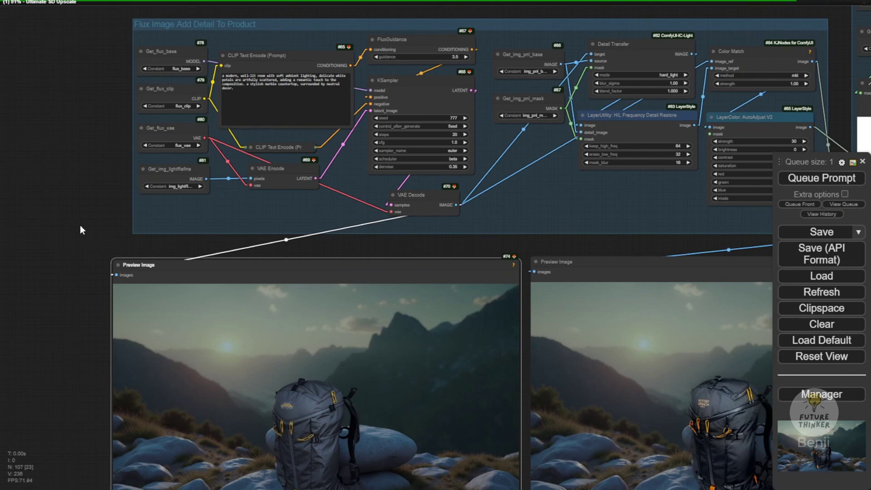
drag(77, 242, 88, 94)
scroll(236, 192, up, 3)
scroll(369, 265, up, 10)
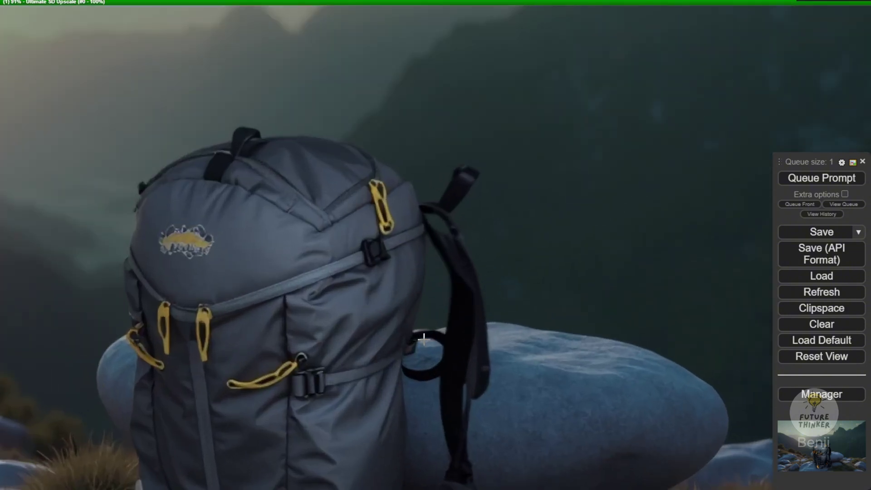
scroll(418, 334, down, 8)
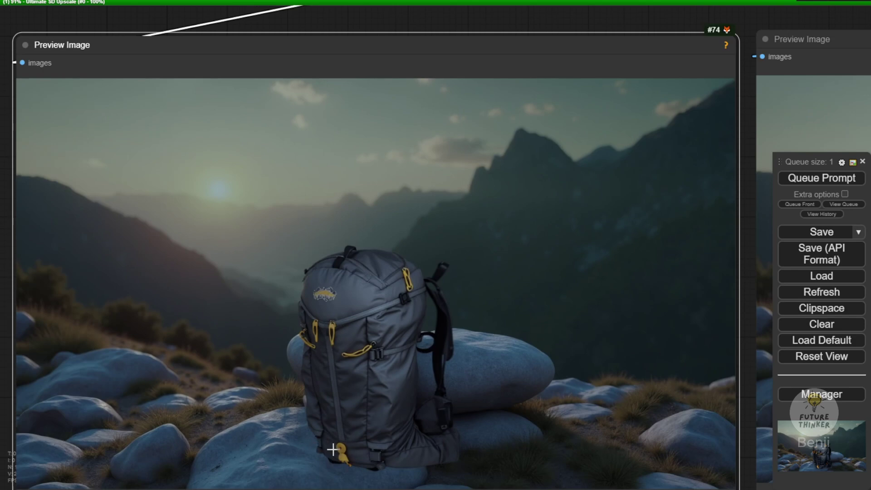
scroll(318, 300, up, 8)
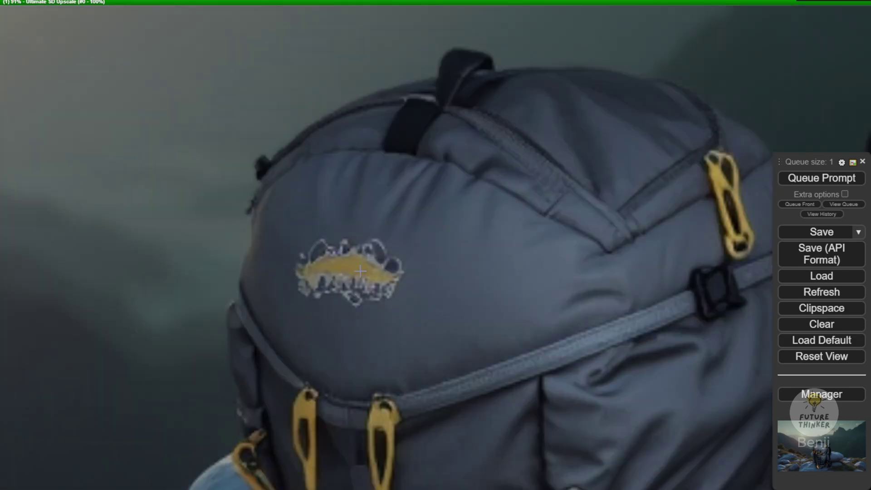
scroll(364, 270, down, 2)
scroll(370, 267, down, 2)
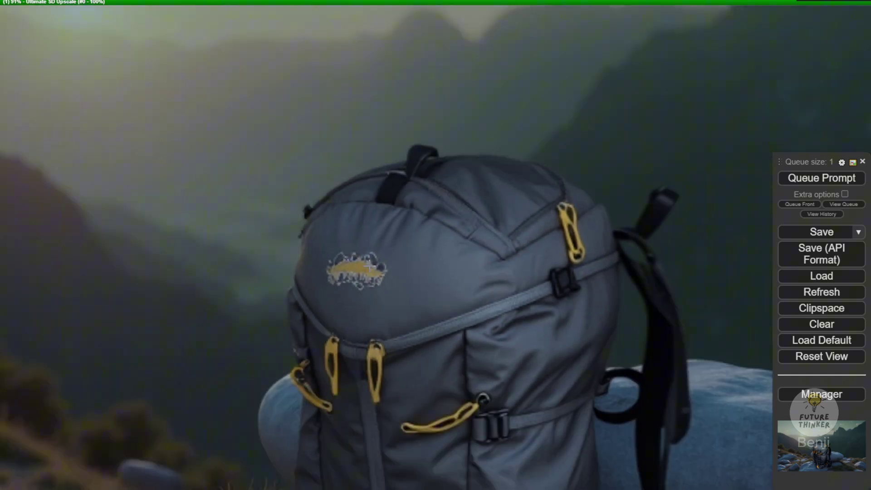
scroll(372, 263, down, 8)
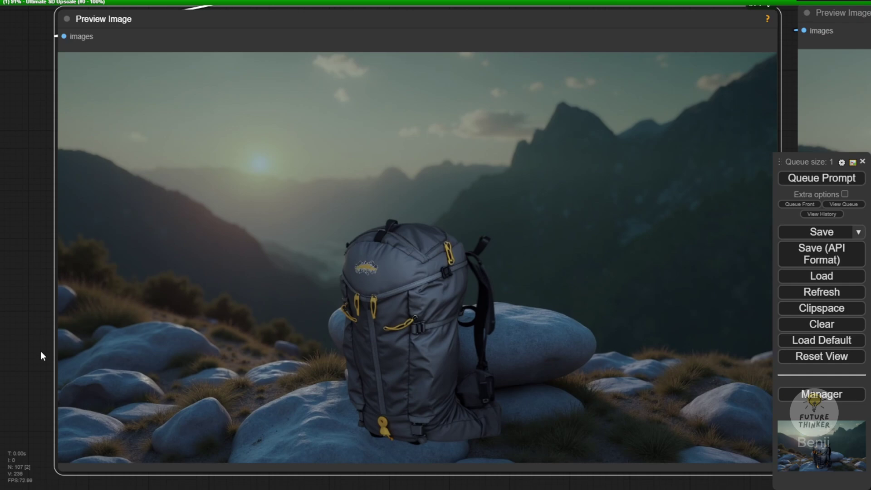
drag(40, 357, 24, 313)
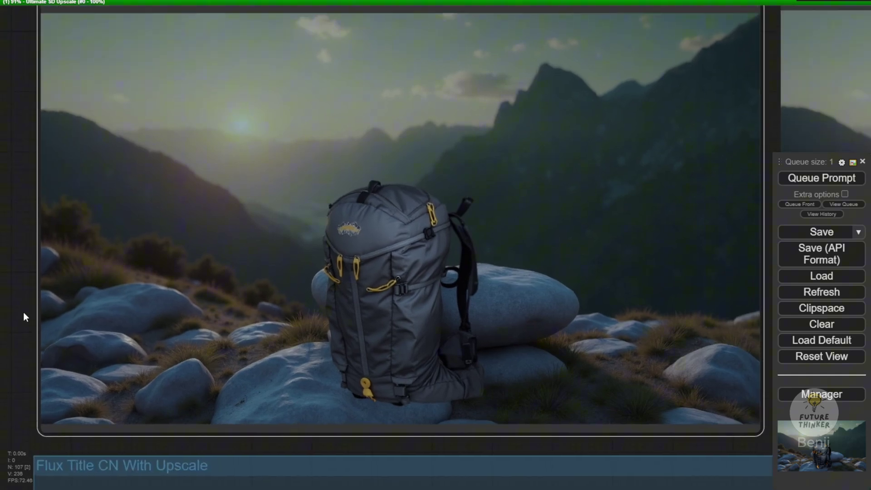
scroll(344, 214, down, 6)
scroll(338, 252, up, 1)
drag(339, 251, 363, 317)
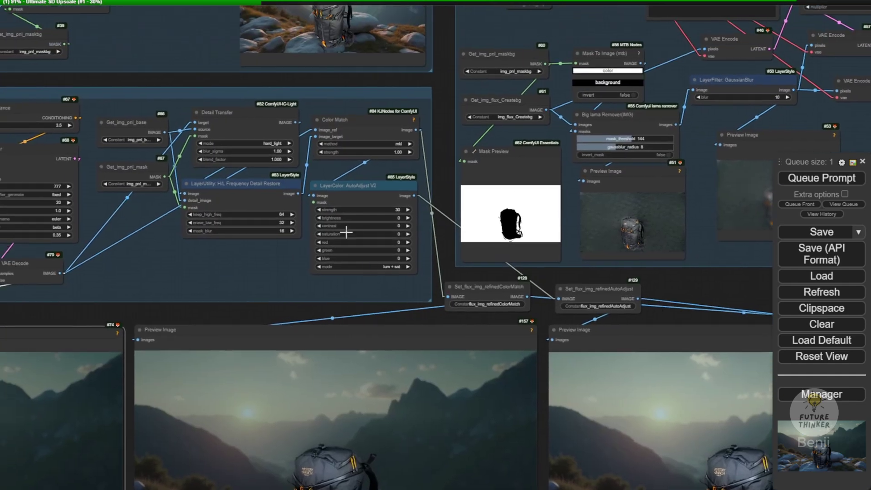
scroll(311, 220, up, 7)
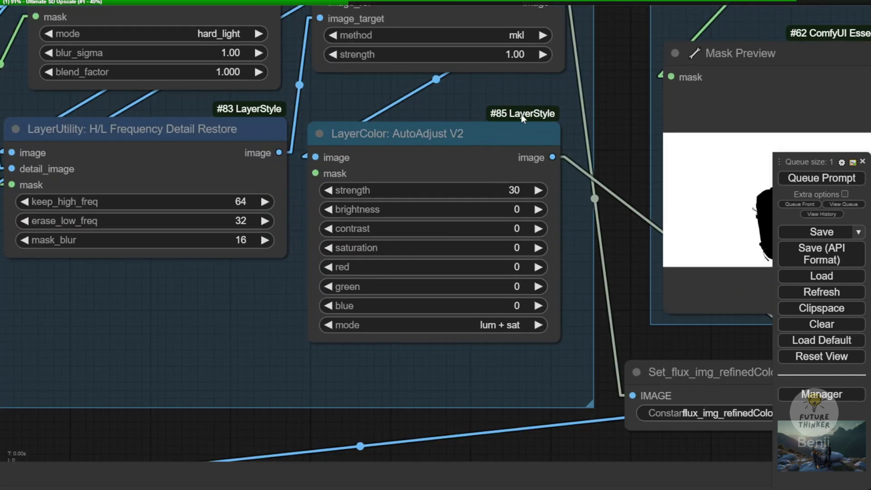
drag(453, 107, 554, 227)
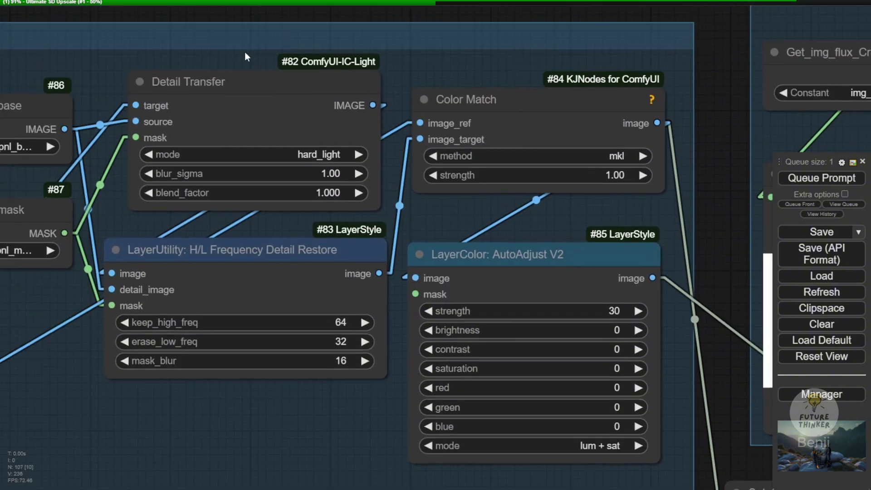
click(222, 101)
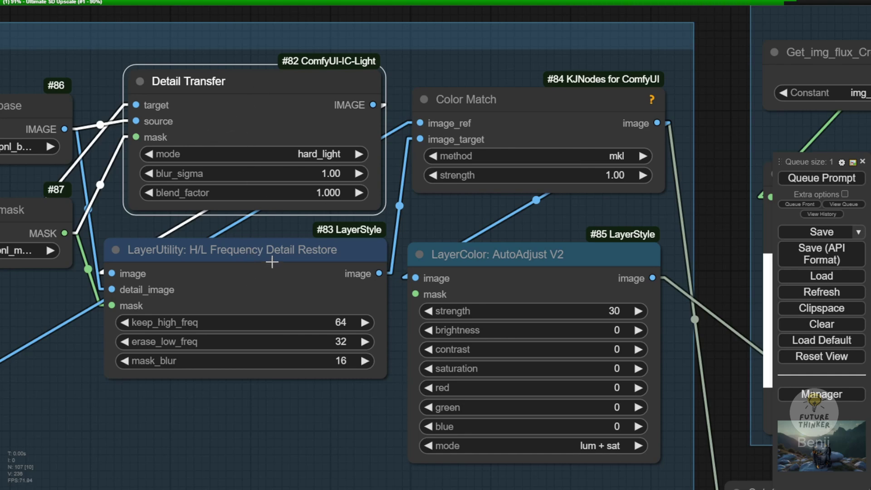
drag(273, 261, 282, 278)
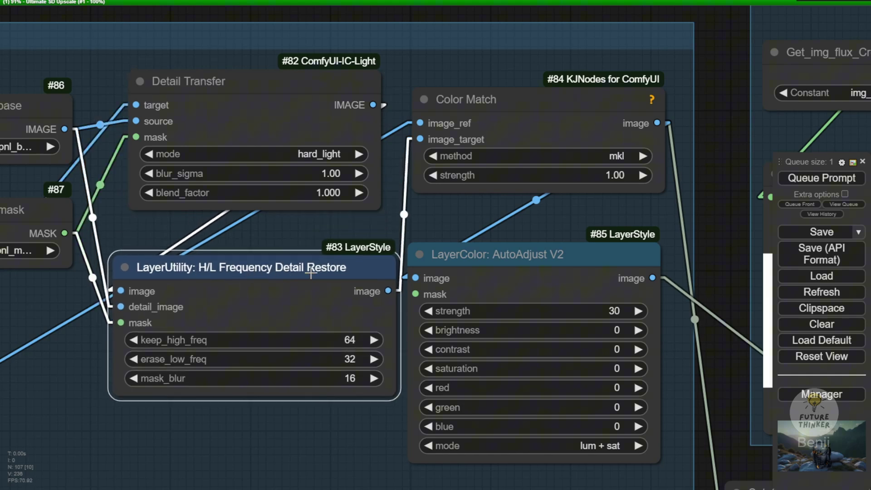
drag(308, 272, 297, 262)
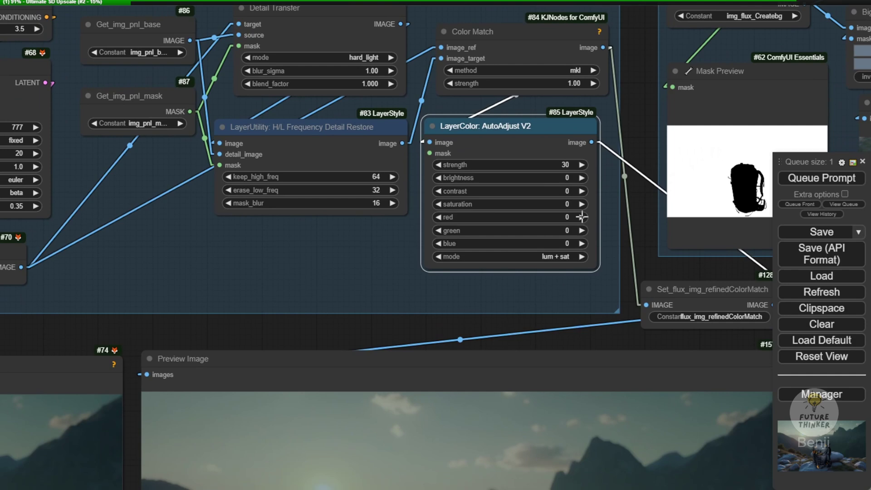
drag(561, 144, 571, 152)
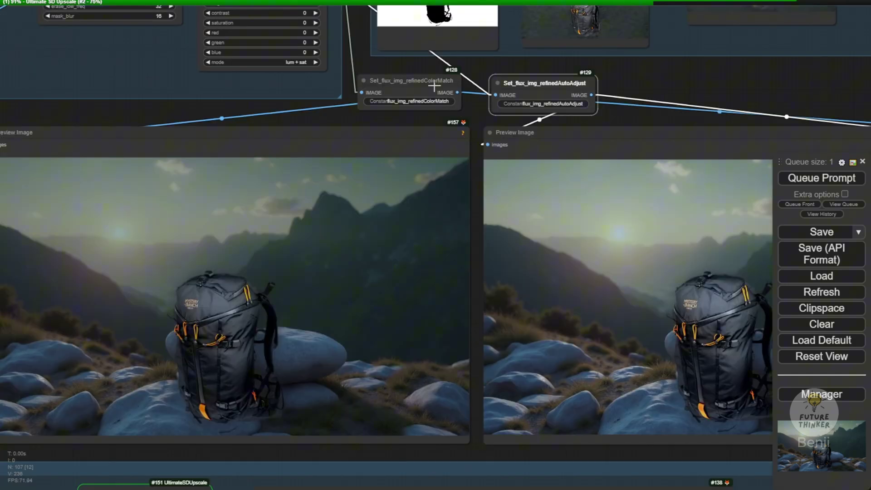
click(433, 87)
scroll(408, 217, up, 4)
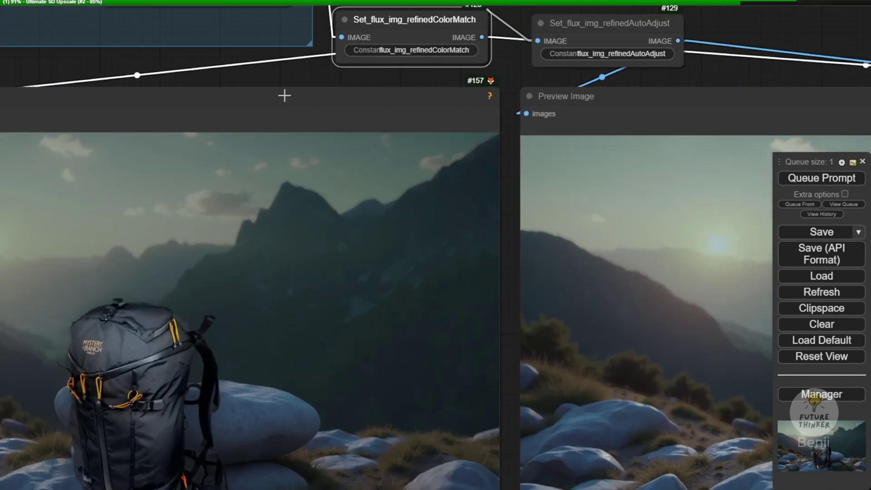
scroll(282, 85, down, 4)
drag(276, 75, 337, 113)
click(259, 143)
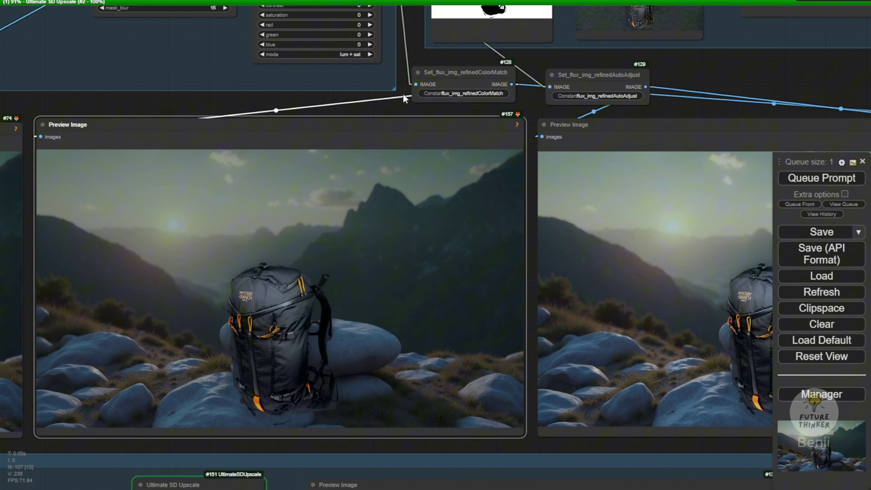
scroll(471, 94, up, 3)
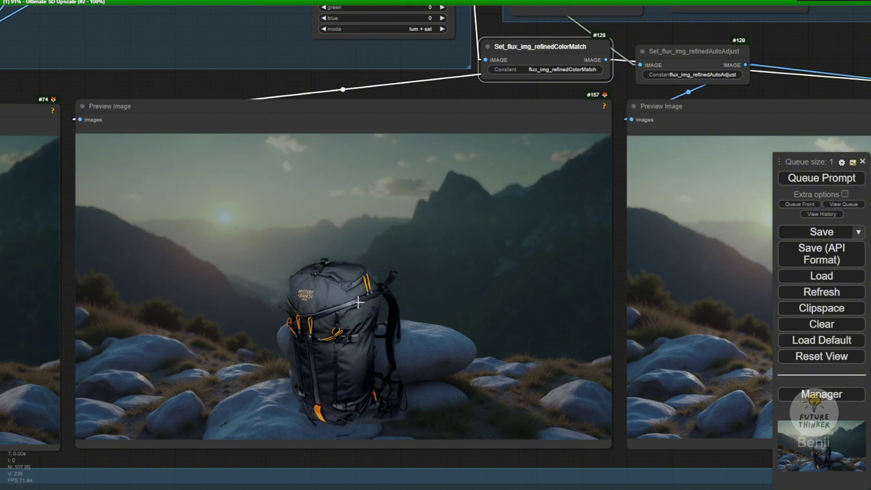
scroll(286, 301, up, 12)
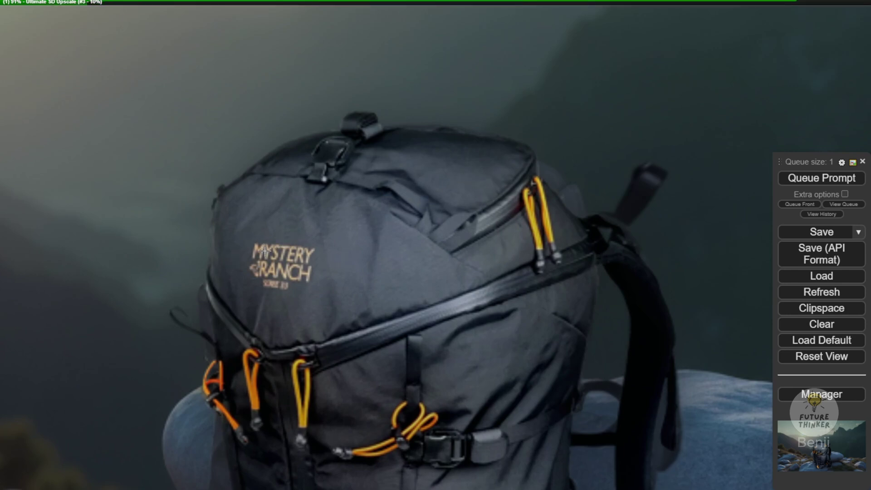
scroll(362, 291, down, 3)
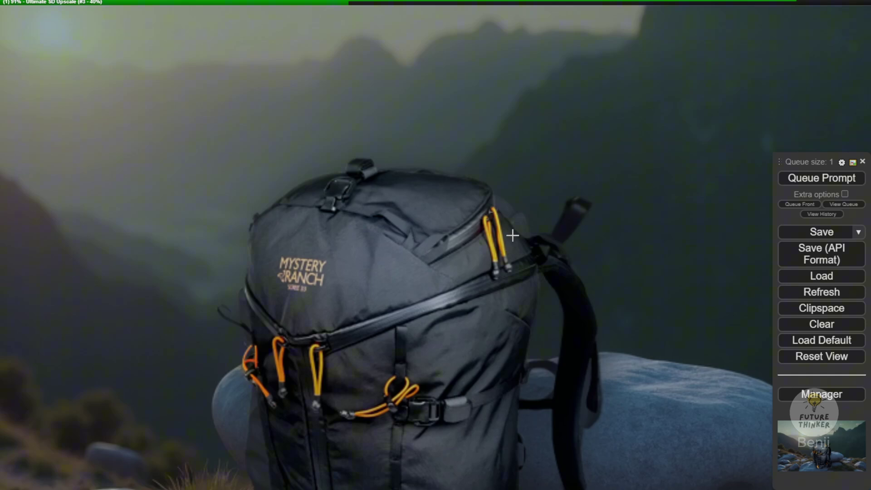
scroll(495, 267, up, 1)
scroll(496, 267, up, 6)
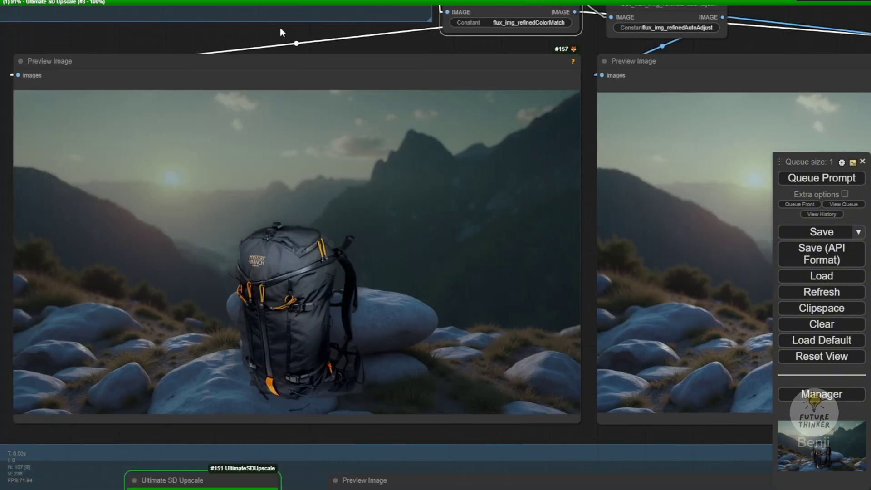
drag(282, 29, 721, 7)
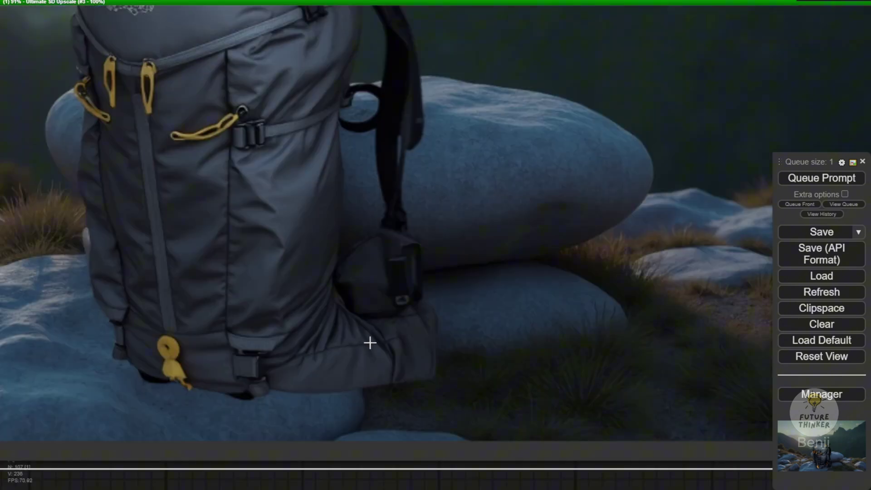
scroll(334, 326, down, 5)
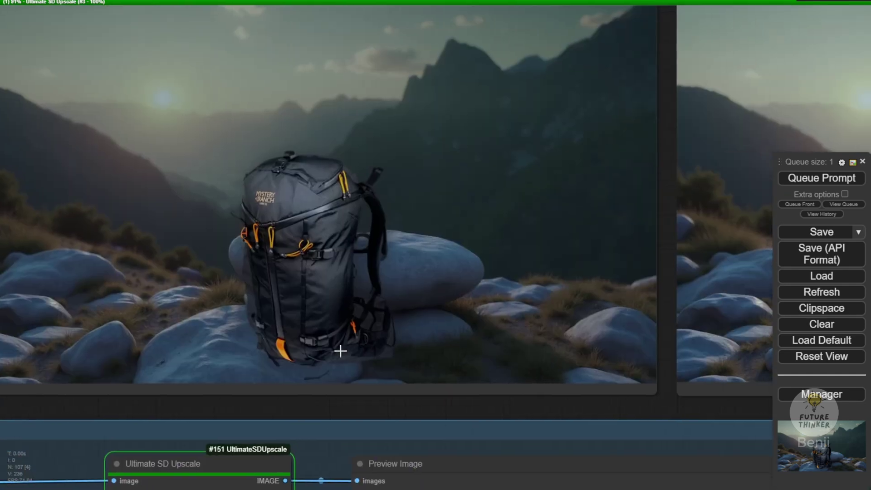
scroll(341, 352, up, 5)
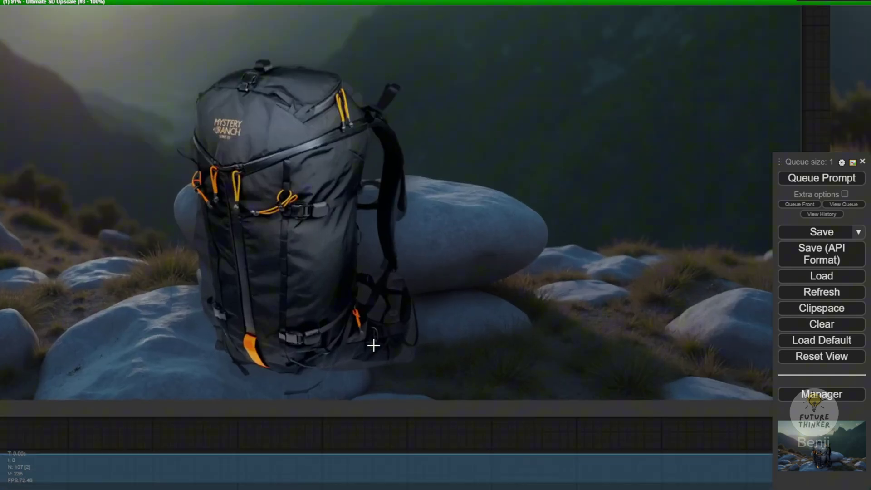
scroll(373, 346, up, 3)
scroll(381, 331, up, 3)
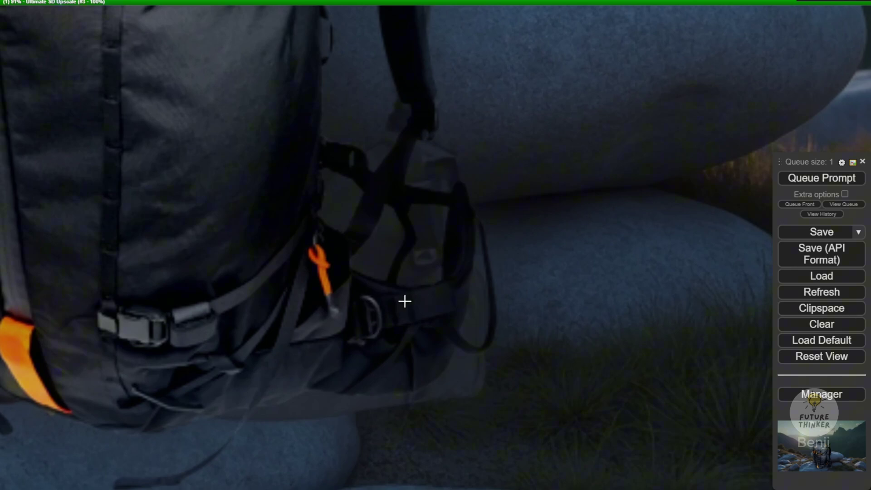
scroll(371, 323, down, 15)
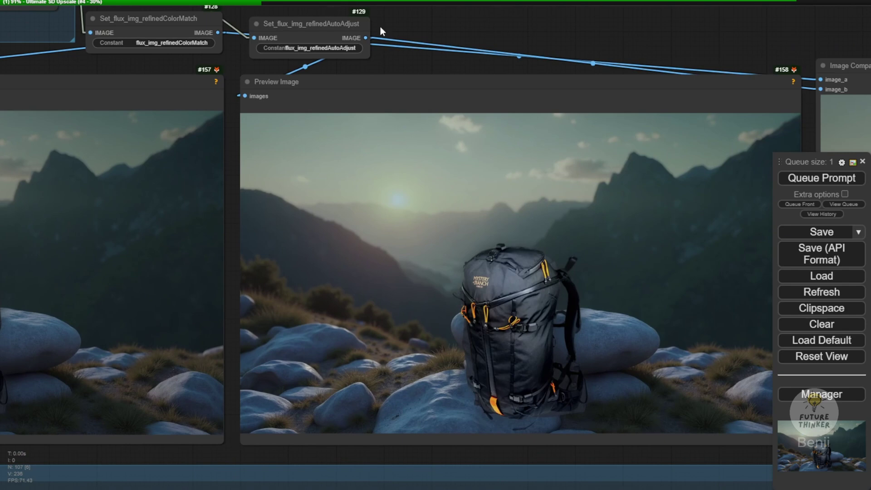
drag(420, 28, 736, 306)
scroll(306, 176, up, 5)
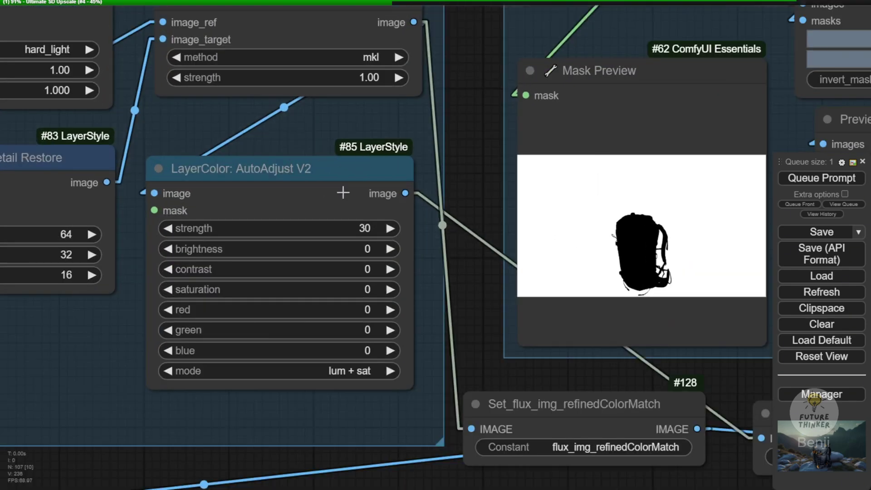
click(193, 206)
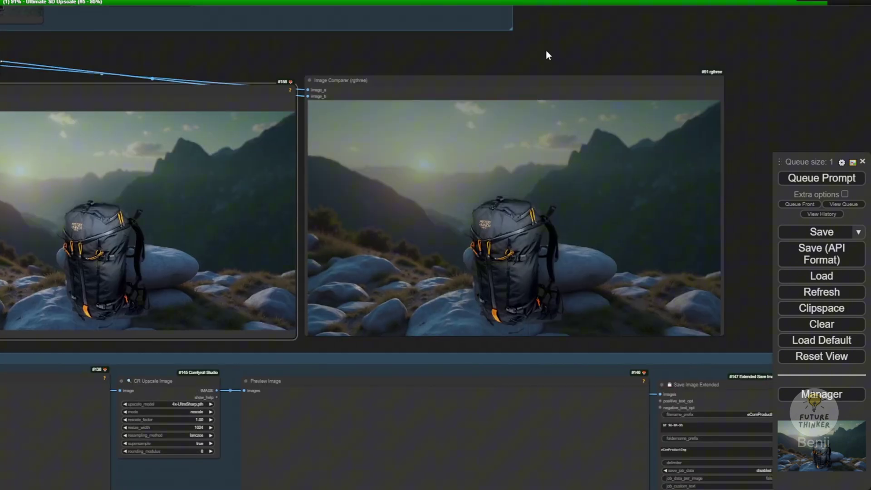
drag(546, 51, 485, 59)
scroll(394, 102, up, 3)
drag(391, 56, 332, 23)
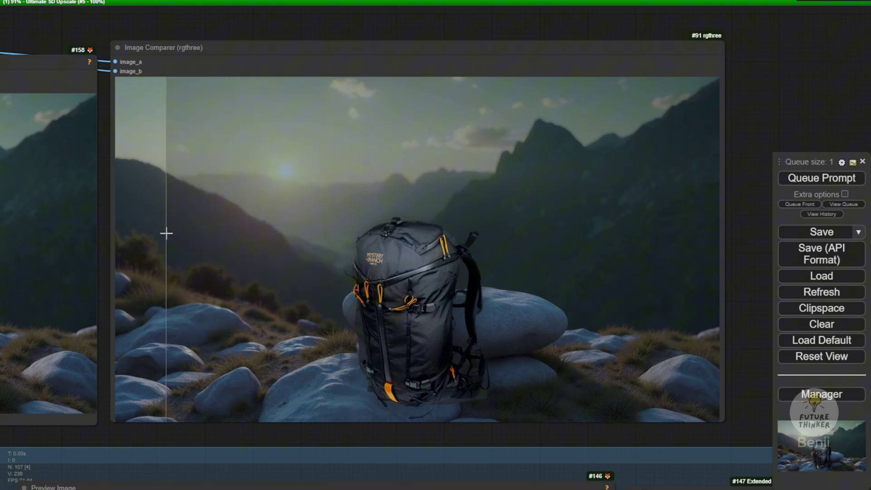
scroll(371, 311, up, 3)
scroll(338, 159, up, 3)
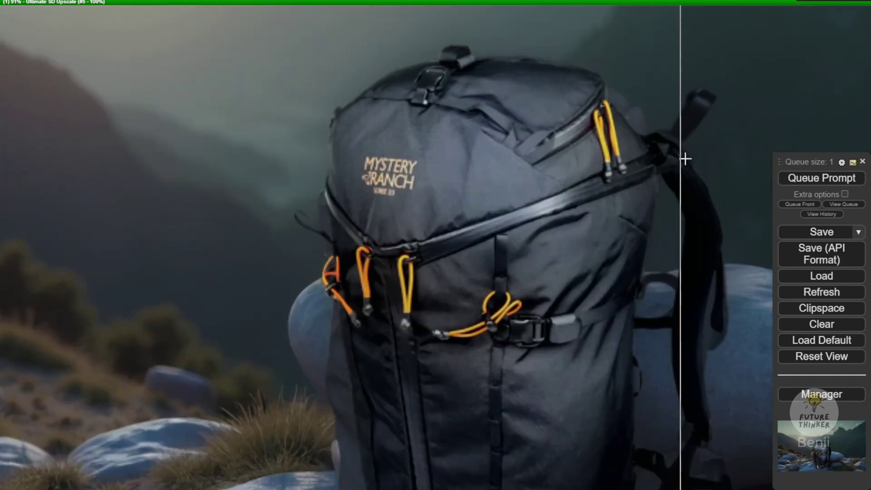
scroll(685, 149, down, 3)
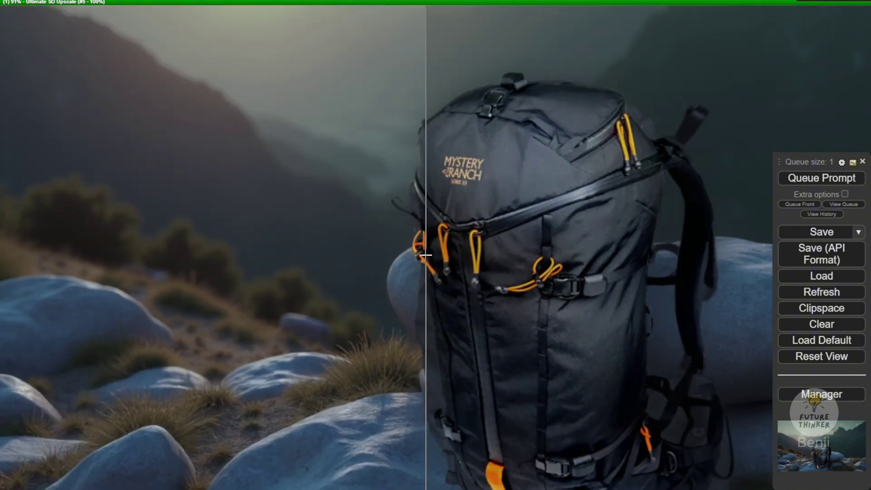
scroll(636, 408, down, 2)
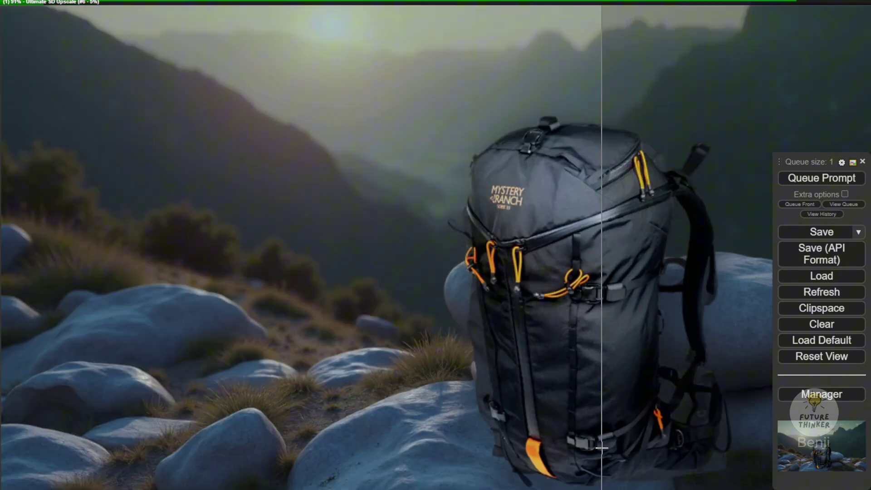
scroll(611, 424, up, 4)
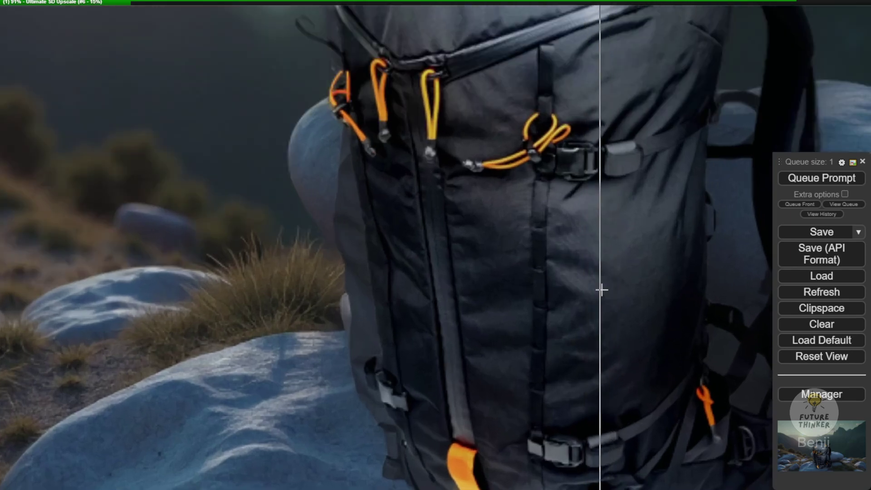
scroll(526, 227, down, 2)
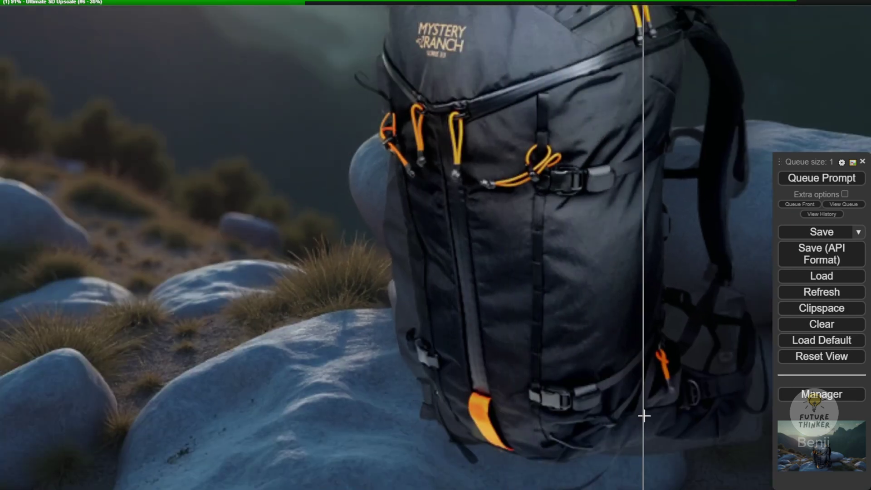
scroll(726, 407, down, 3)
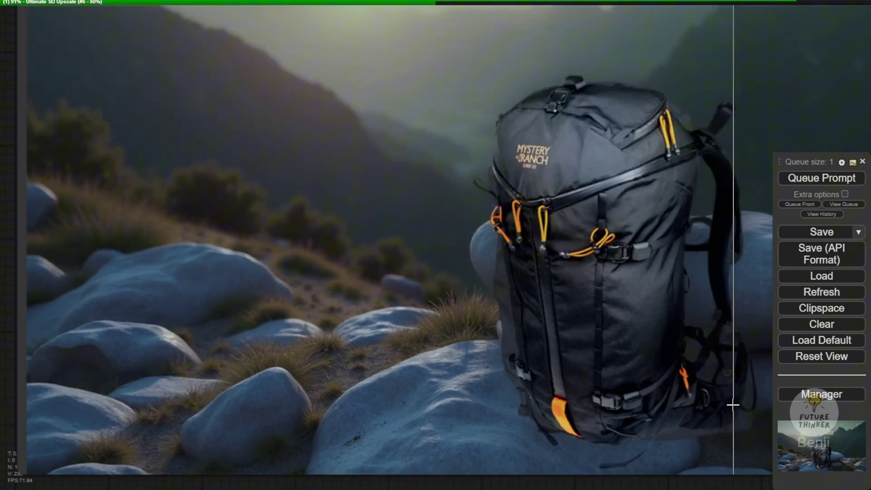
scroll(459, 371, down, 10)
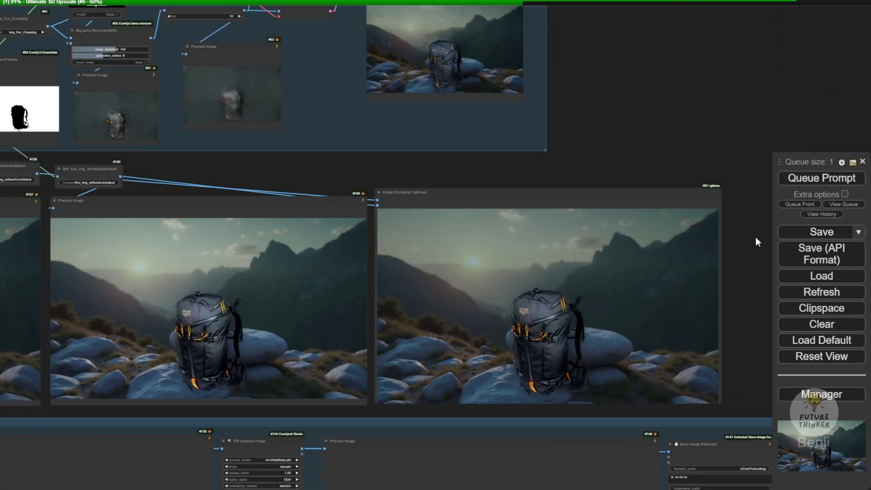
drag(757, 241, 679, 200)
scroll(679, 202, up, 5)
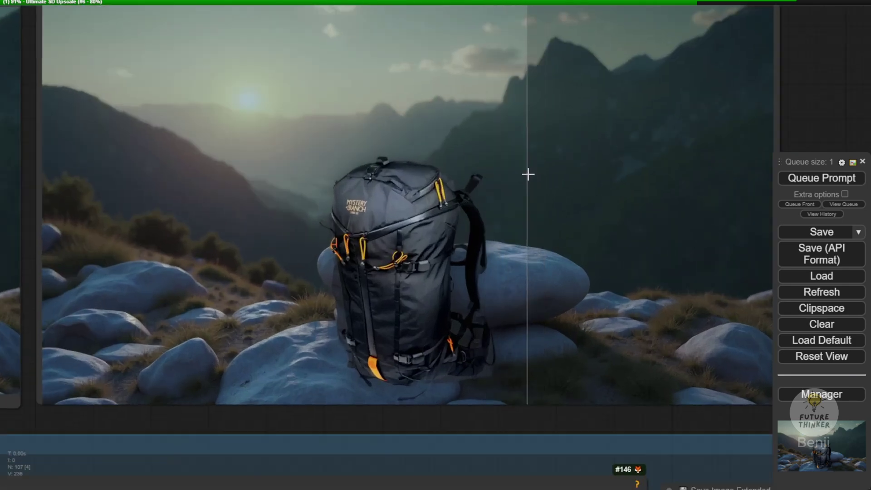
scroll(532, 211, down, 1)
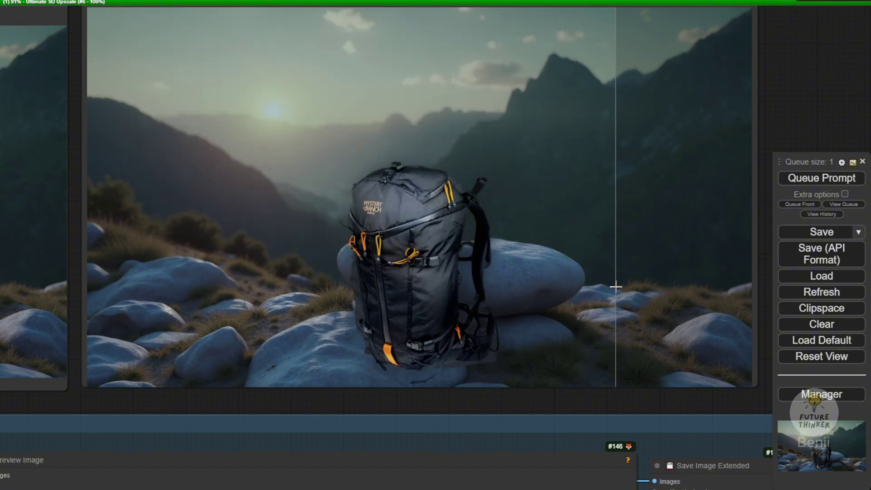
scroll(616, 287, down, 1)
scroll(615, 288, down, 3)
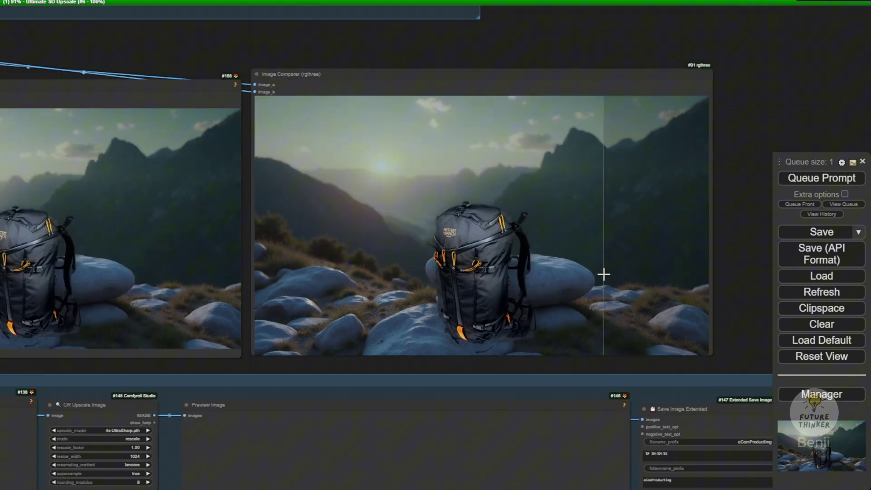
scroll(744, 294, down, 3)
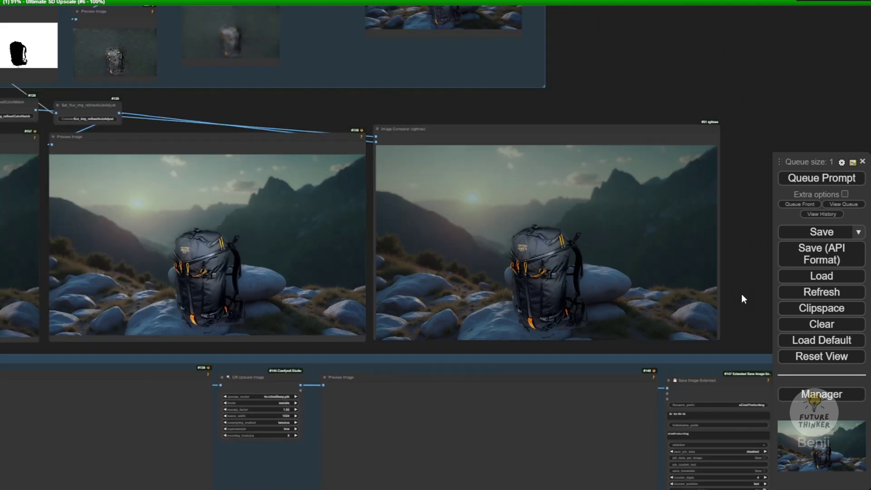
drag(731, 342, 624, 258)
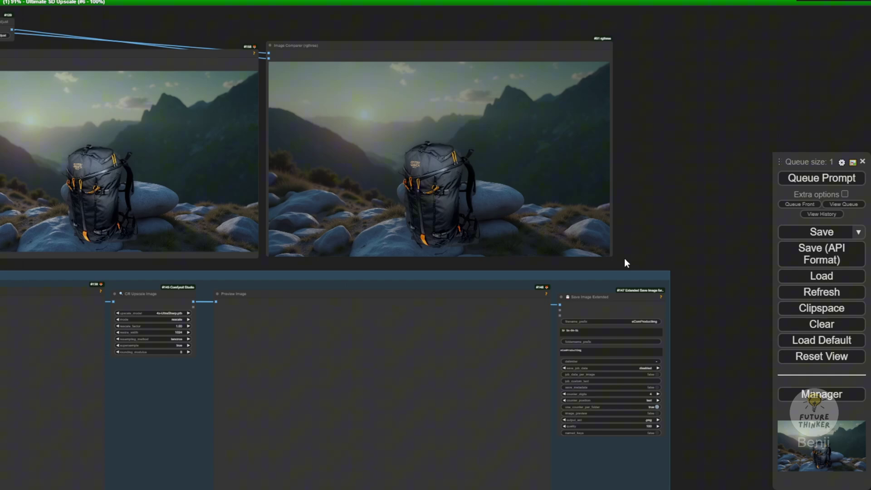
scroll(658, 191, down, 4)
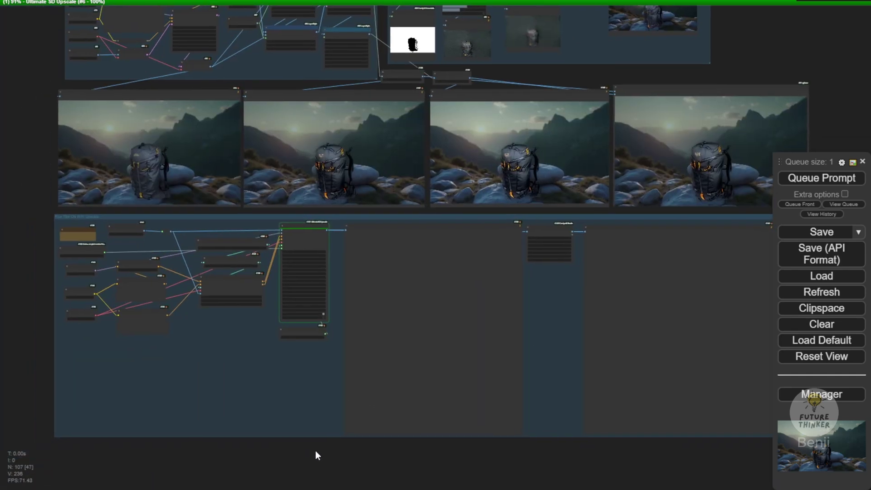
drag(317, 455, 347, 366)
scroll(298, 233, up, 4)
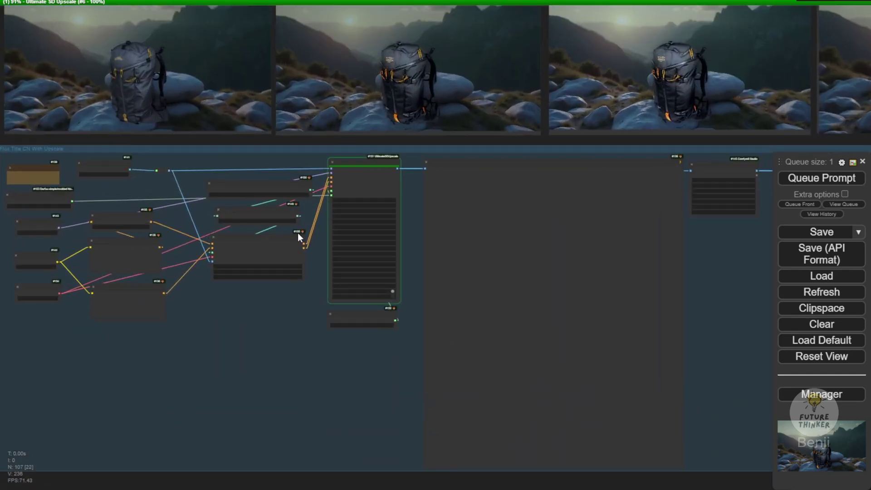
drag(247, 143, 272, 126)
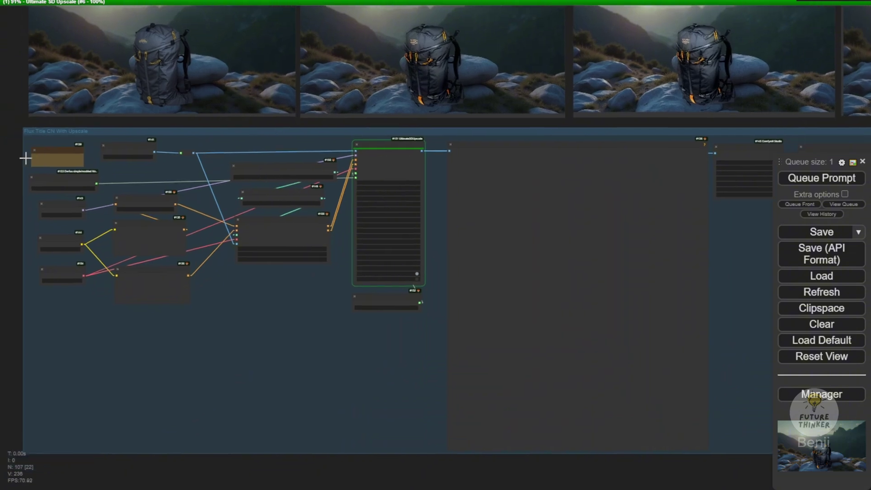
scroll(69, 125, up, 2)
scroll(440, 287, up, 3)
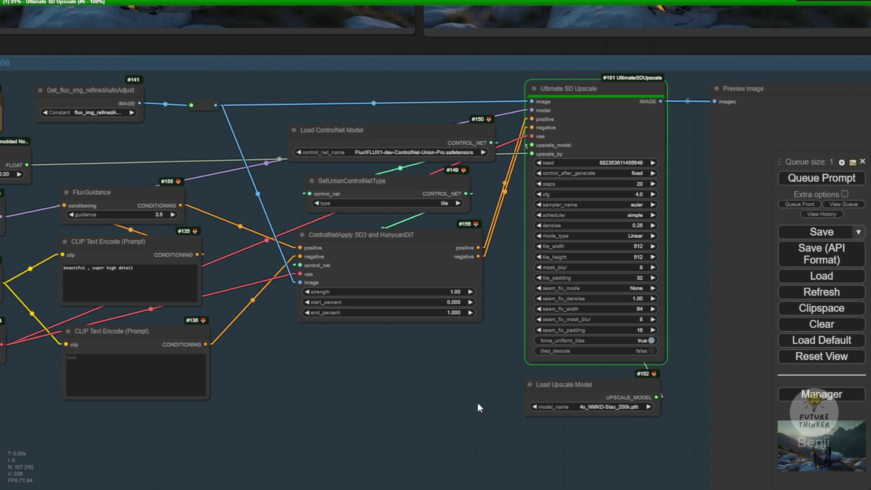
scroll(466, 395, down, 3)
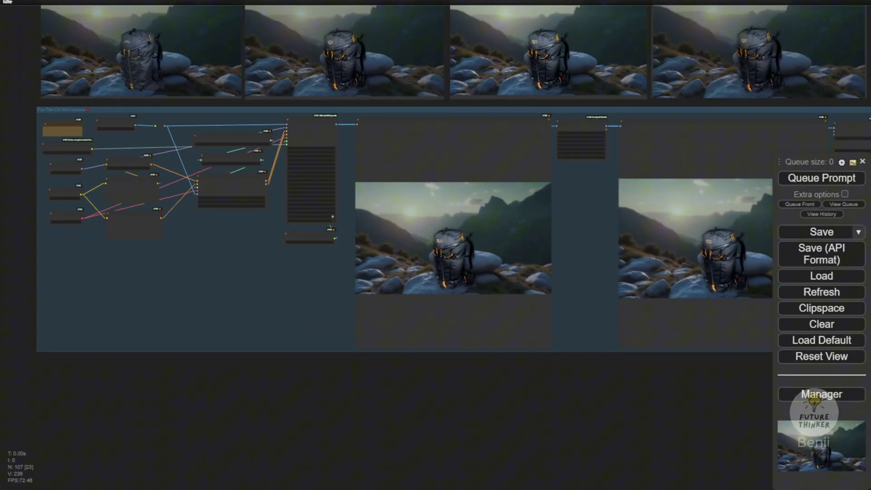
scroll(292, 166, up, 8)
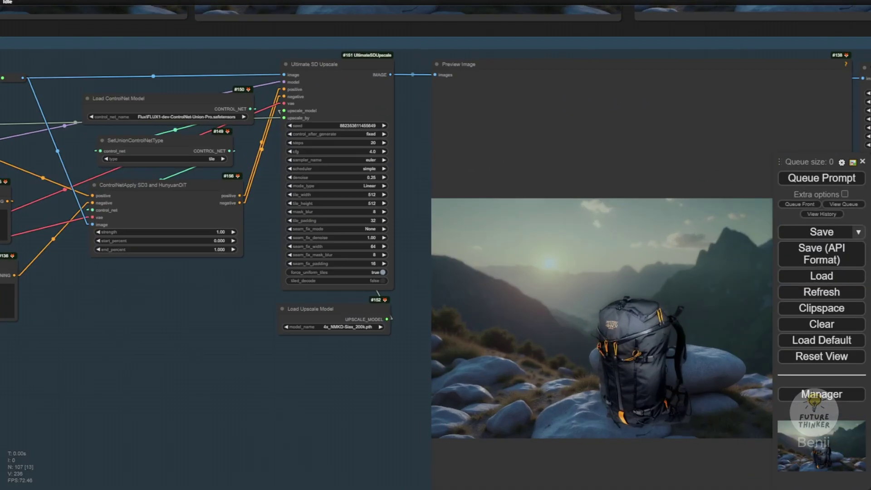
drag(439, 138, 205, 117)
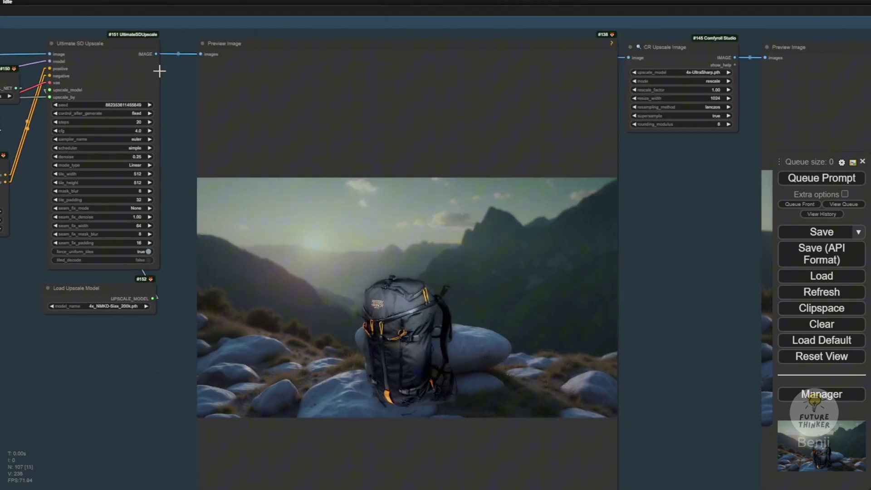
scroll(107, 398, down, 2)
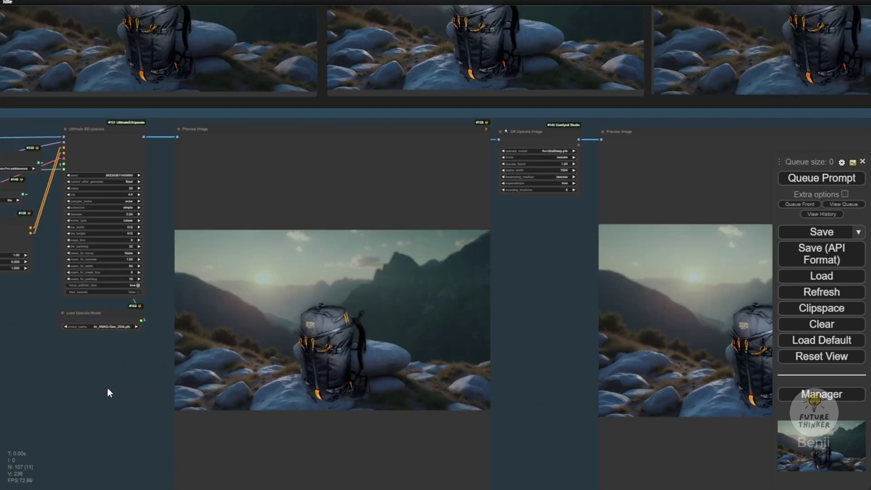
drag(108, 389, 346, 334)
scroll(190, 178, up, 2)
scroll(310, 187, up, 3)
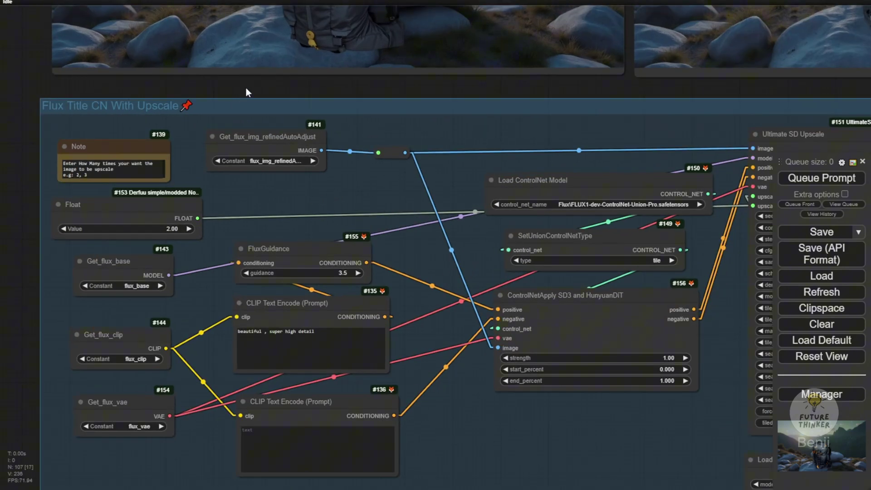
Nudge the Float upscale-factor node (2.00) slightly right and resize it narrower.
drag(246, 92, 256, 358)
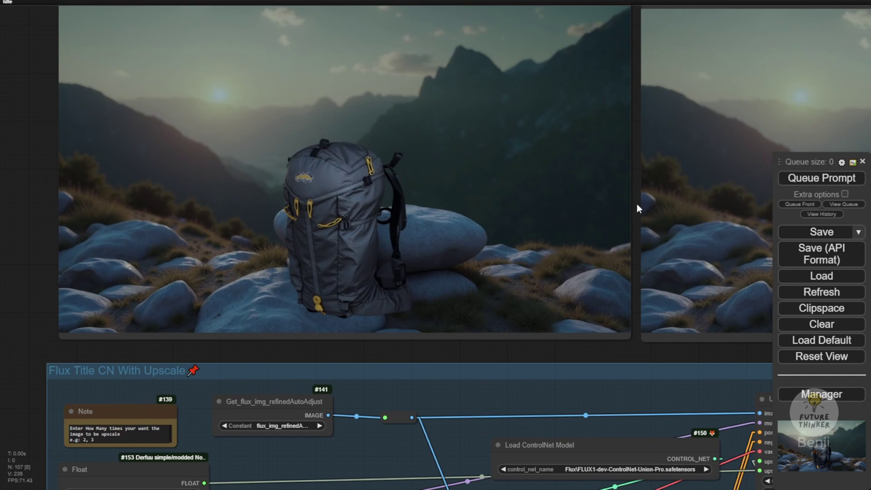
drag(314, 331, 386, 76)
scroll(156, 268, up, 2)
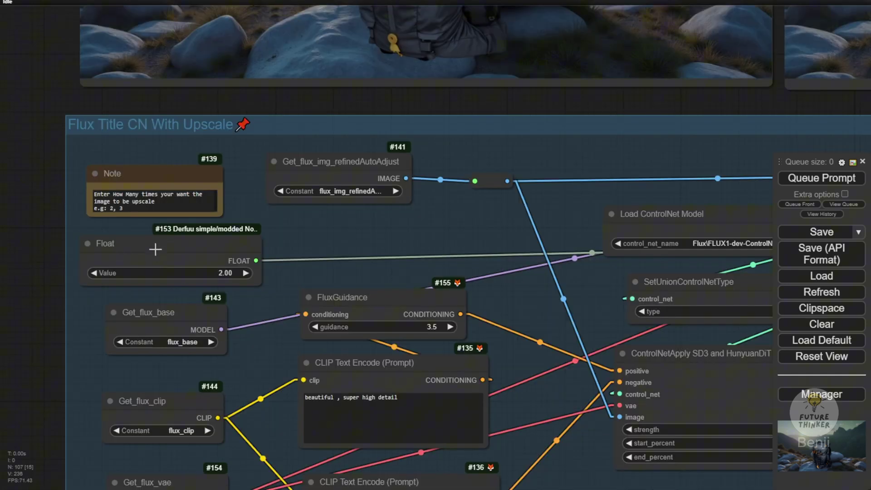
drag(153, 259, 162, 257)
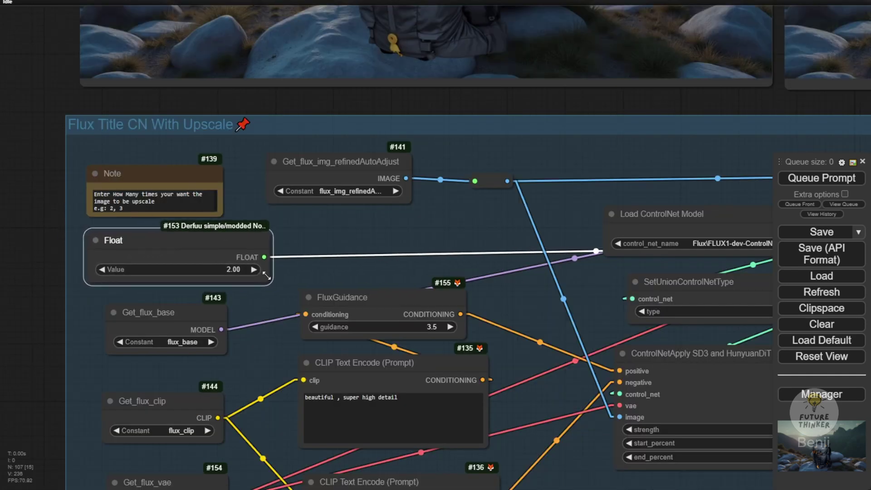
drag(267, 277, 239, 284)
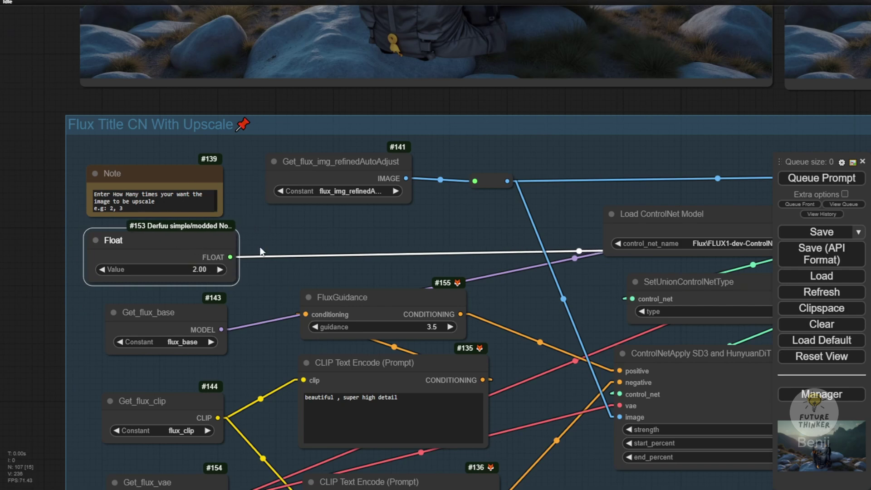
drag(264, 241, 305, 230)
scroll(305, 230, up, 3)
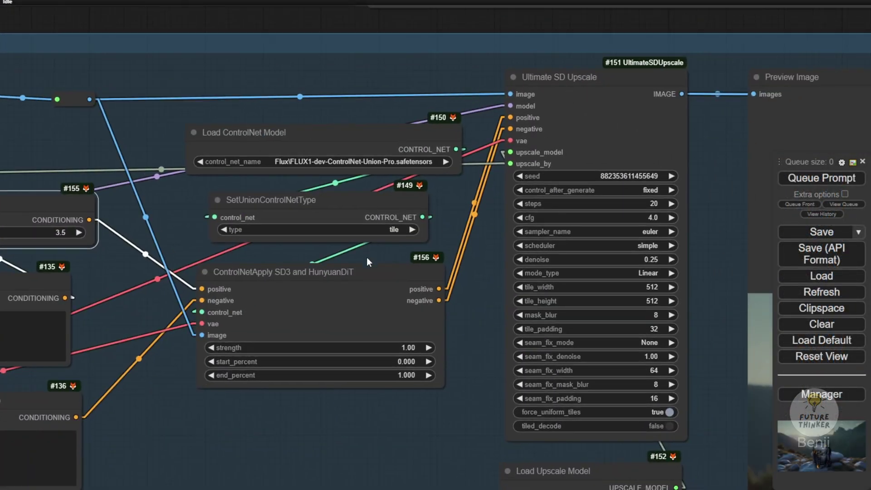
Inspect the Load ControlNet Model, tile SetUnionControlNetType and ControlNetApply nodes to trace their links.
click(348, 137)
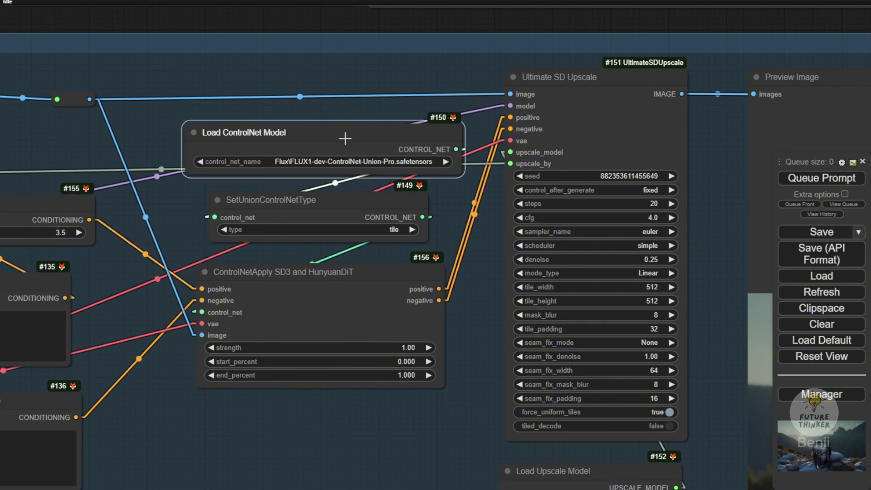
click(312, 209)
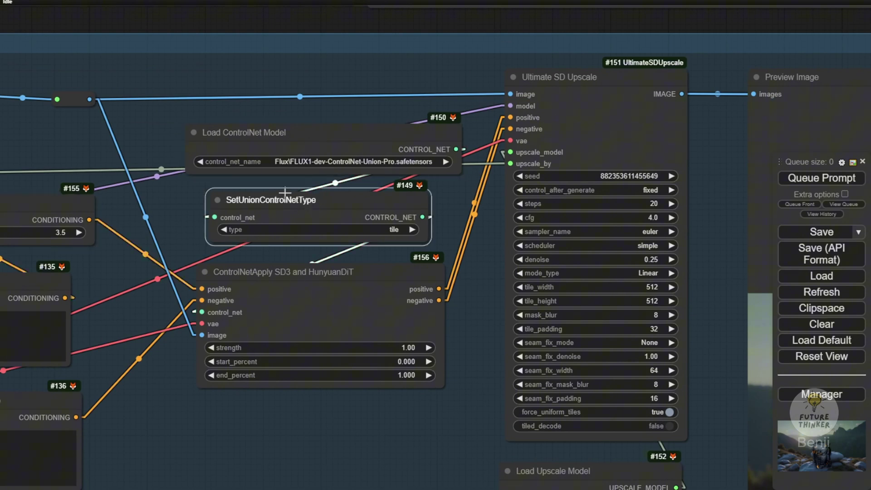
click(307, 148)
click(303, 199)
click(304, 281)
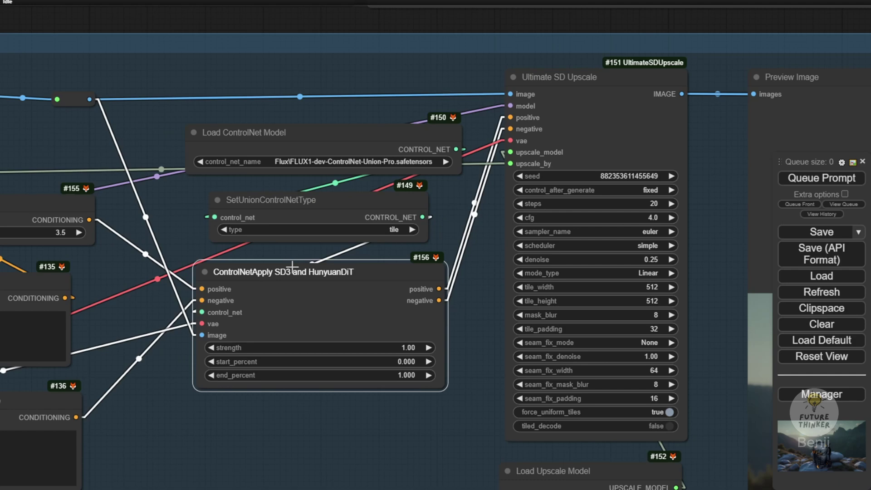
Widen the Load Upscale Model node so the full 4x_NMKD-Siax_200k.pth name shows.
scroll(293, 267, down, 5)
click(358, 290)
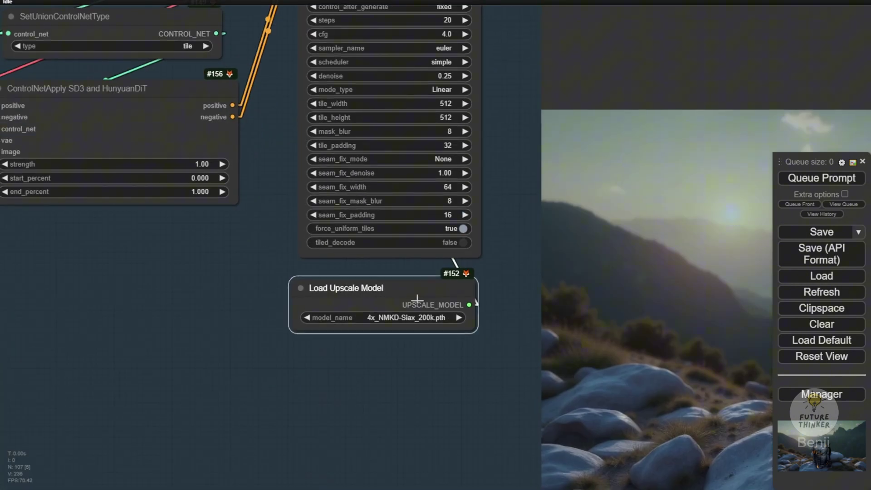
drag(477, 332, 497, 329)
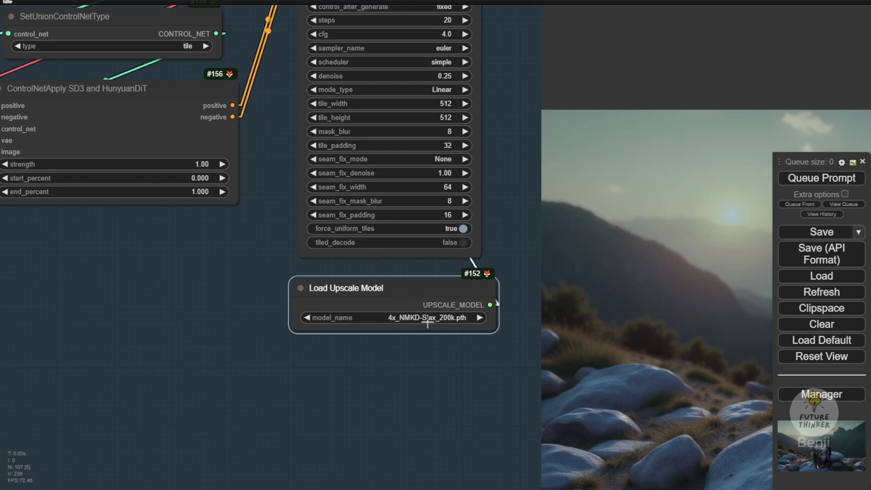
Pan to the large previews and center the upscaled backpack image for a close look.
scroll(448, 369, down, 5)
drag(445, 369, 99, 345)
drag(532, 355, 578, 295)
scroll(411, 324, up, 4)
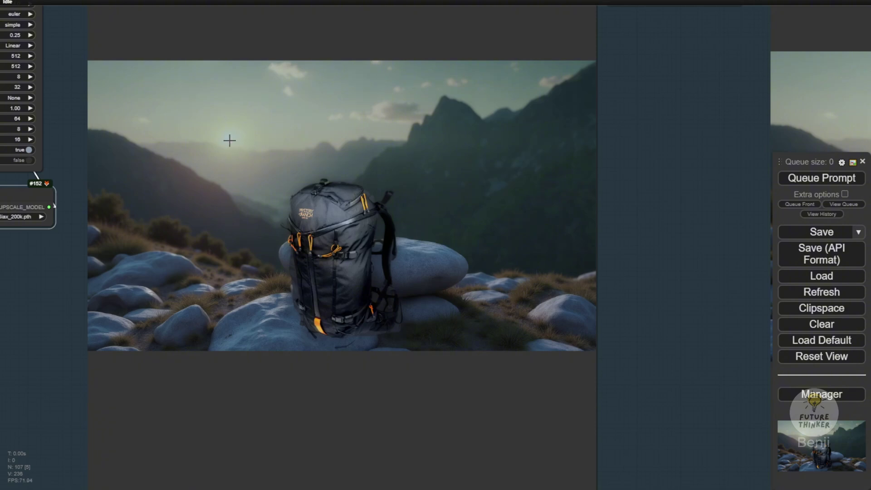
scroll(230, 141, down, 4)
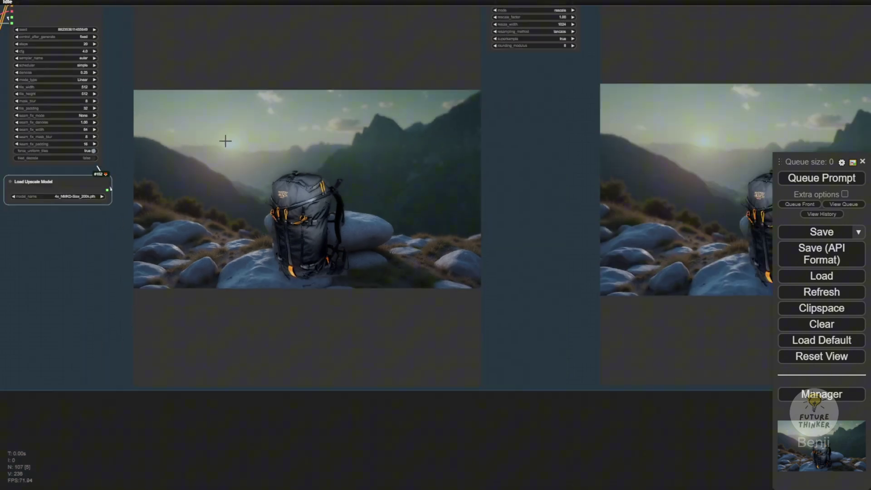
drag(545, 64, 250, 161)
scroll(253, 130, up, 4)
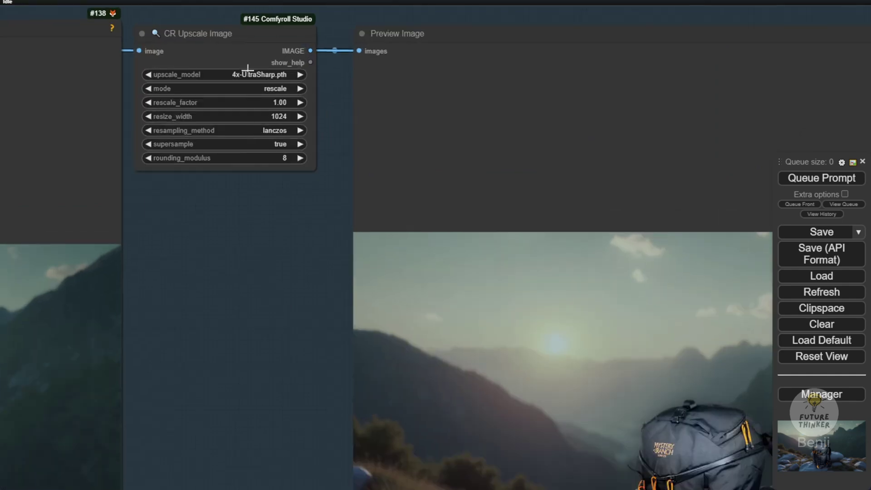
scroll(265, 294, down, 4)
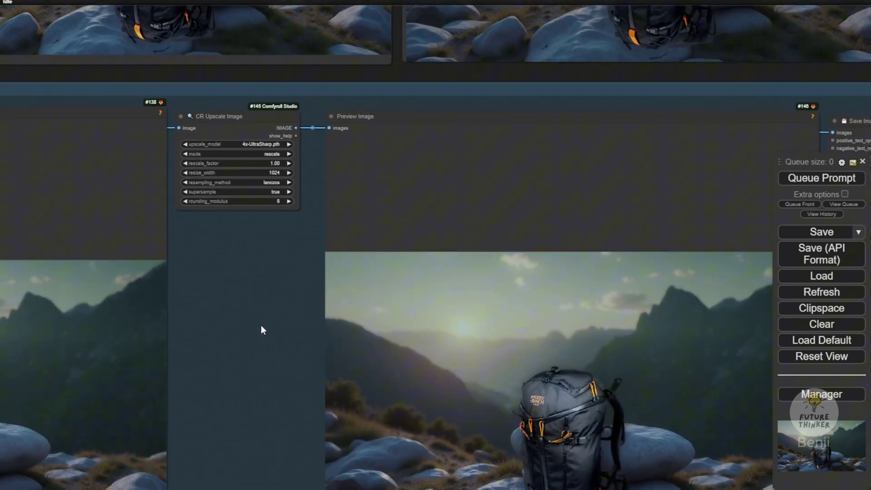
drag(261, 328, 185, 201)
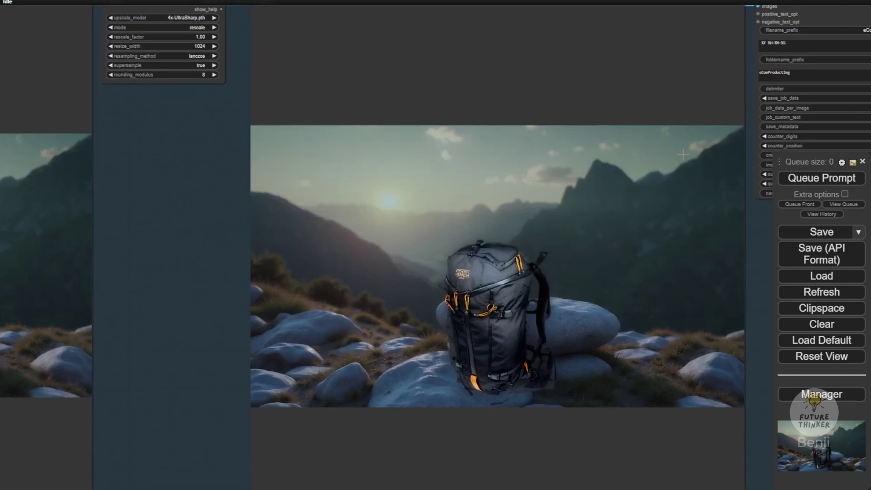
scroll(533, 296, down, 3)
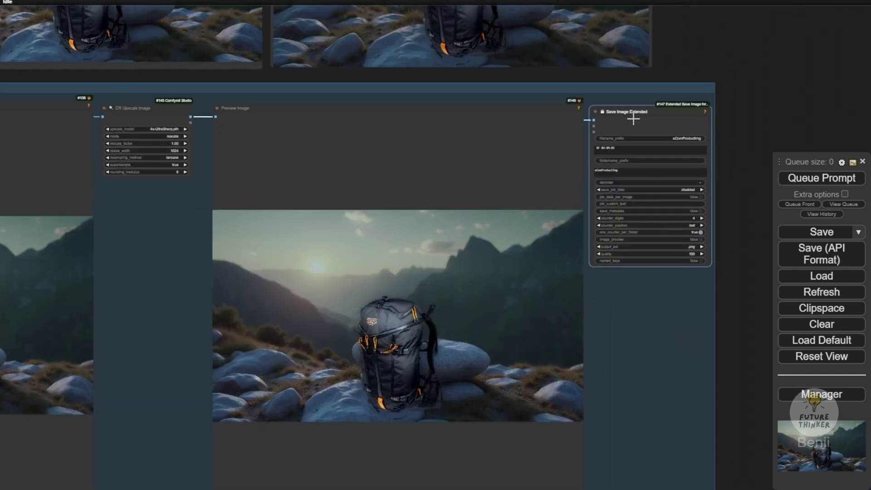
scroll(633, 119, up, 5)
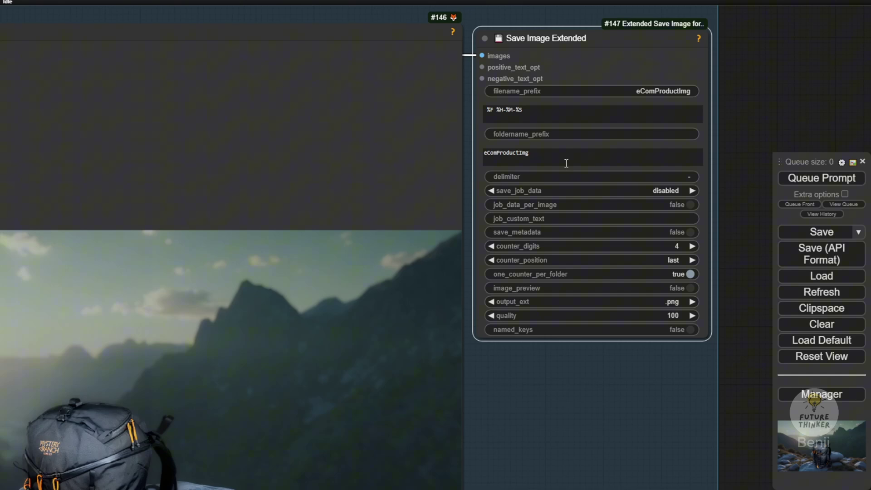
scroll(569, 386, down, 3)
drag(564, 436, 706, 236)
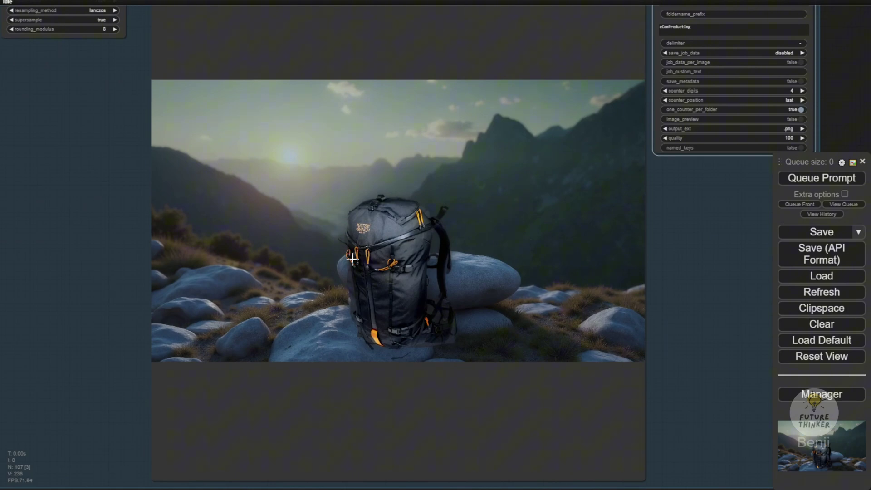
scroll(352, 257, up, 3)
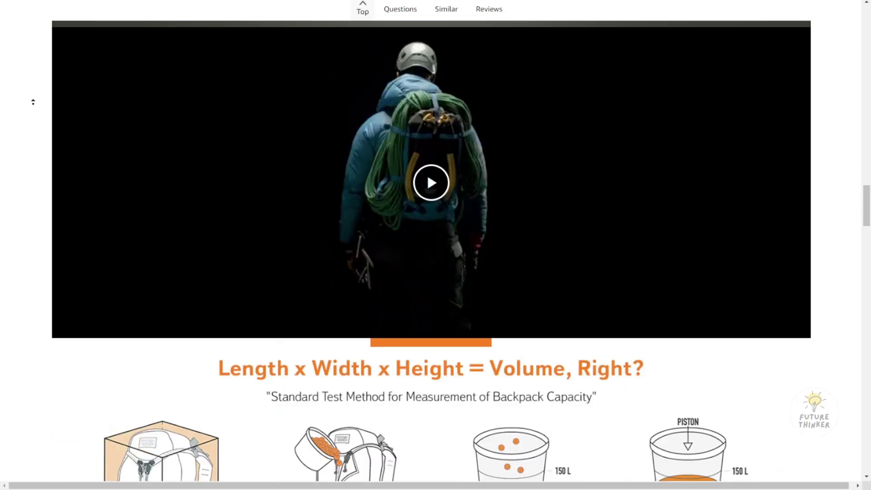
scroll(32, 102, up, 20)
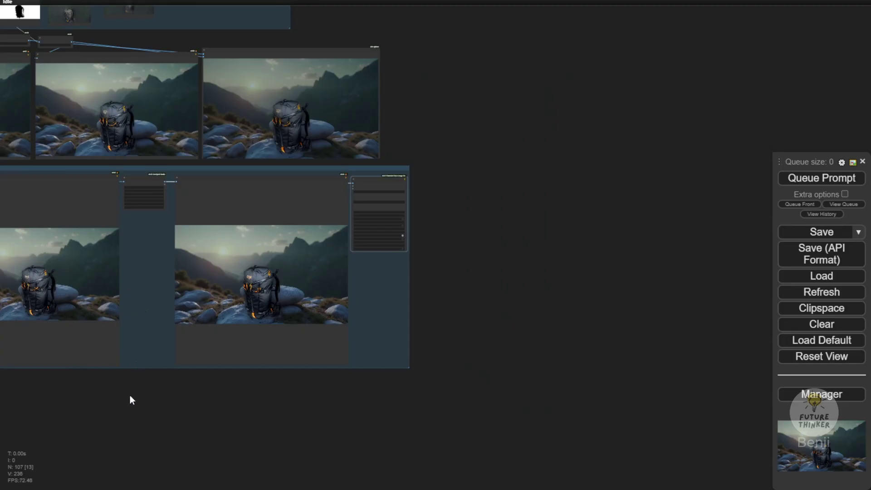
drag(129, 400, 510, 484)
drag(710, 87, 708, 145)
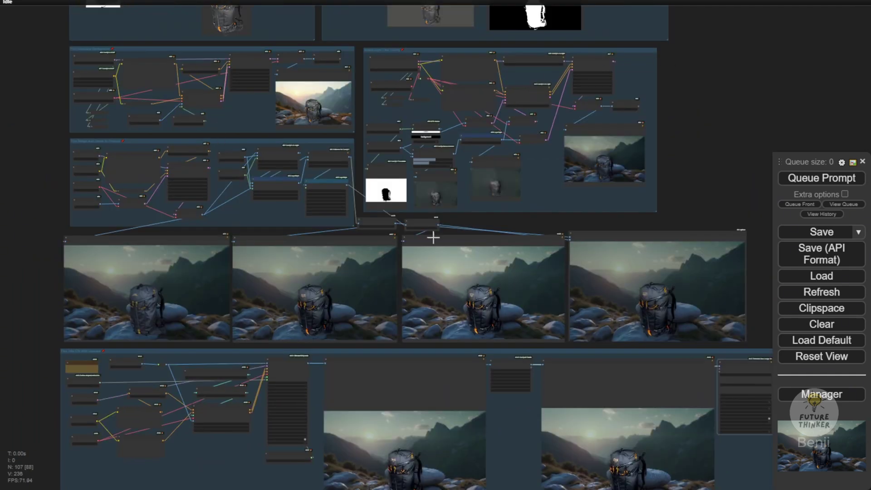
scroll(248, 214, up, 10)
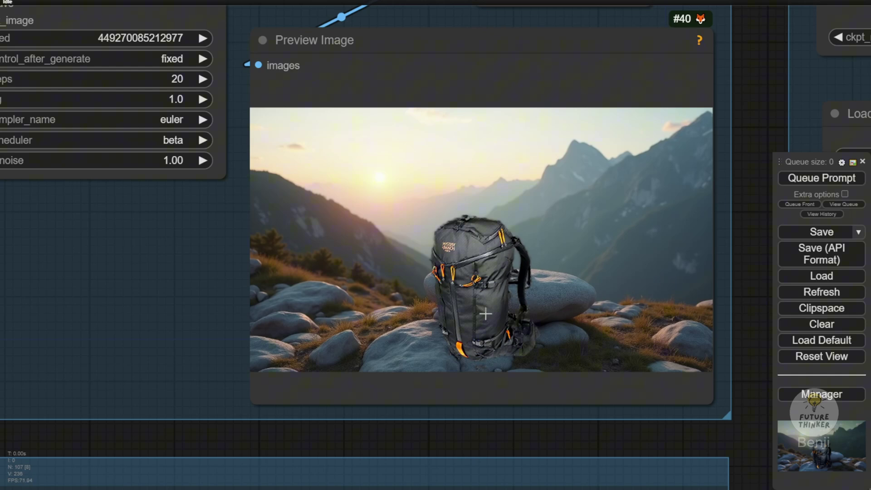
scroll(448, 343, up, 4)
scroll(448, 343, up, 2)
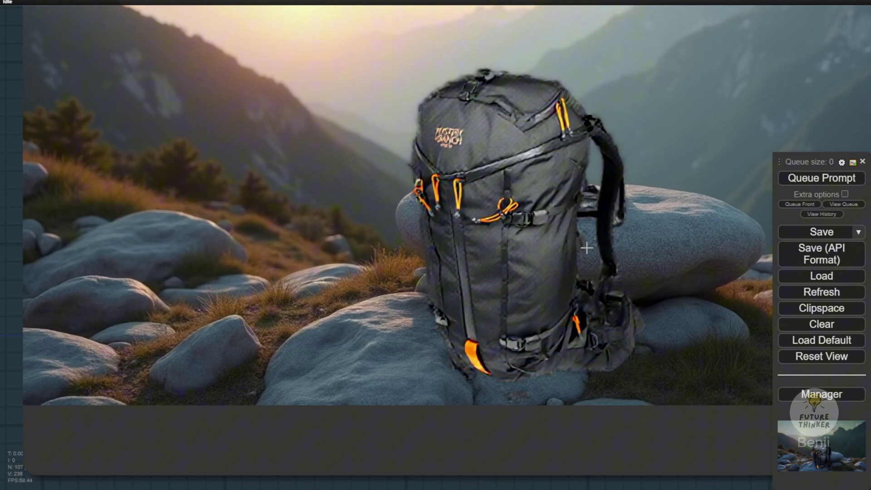
scroll(609, 329, down, 5)
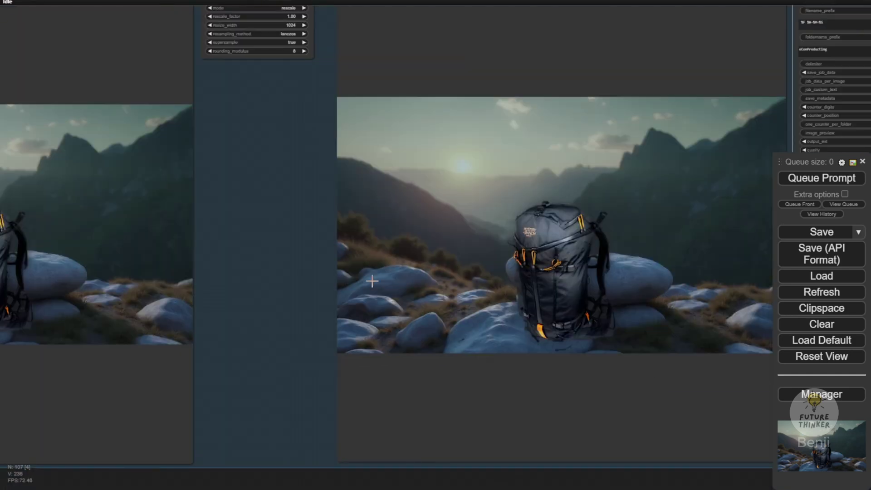
scroll(370, 282, down, 4)
scroll(371, 282, down, 3)
drag(252, 407, 425, 478)
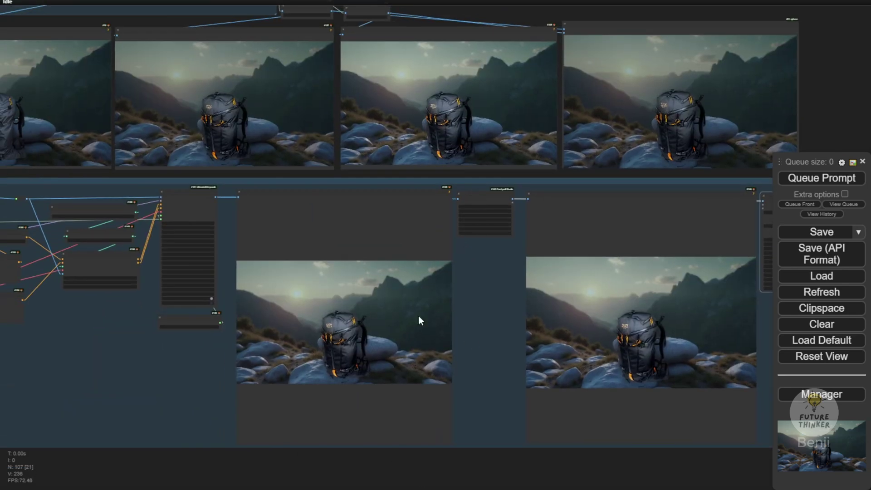
scroll(98, 369, down, 3)
drag(87, 366, 191, 435)
scroll(190, 436, down, 3)
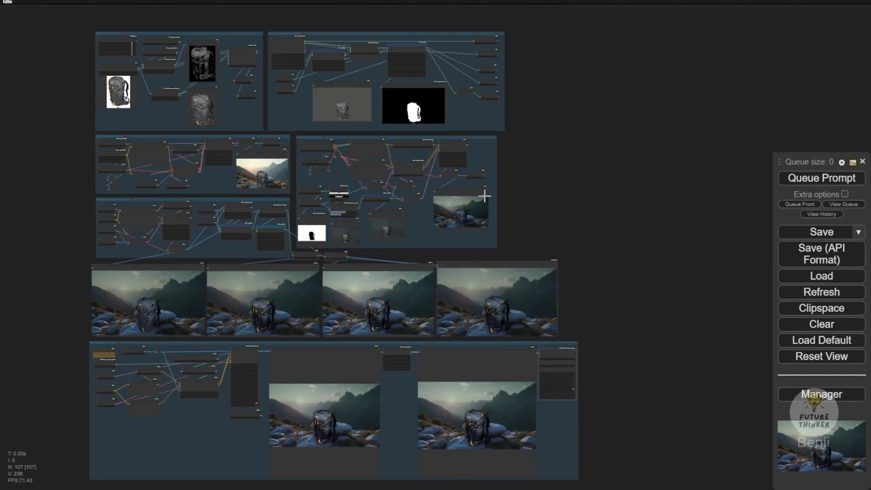
drag(535, 206, 557, 182)
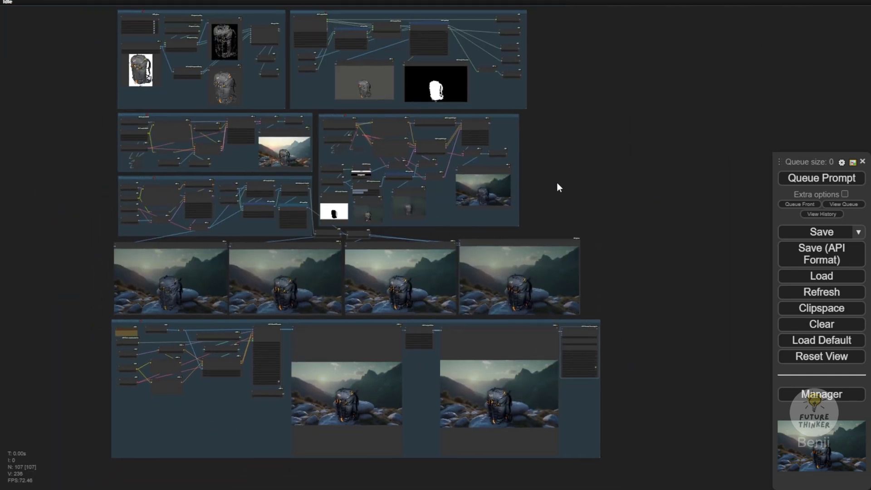